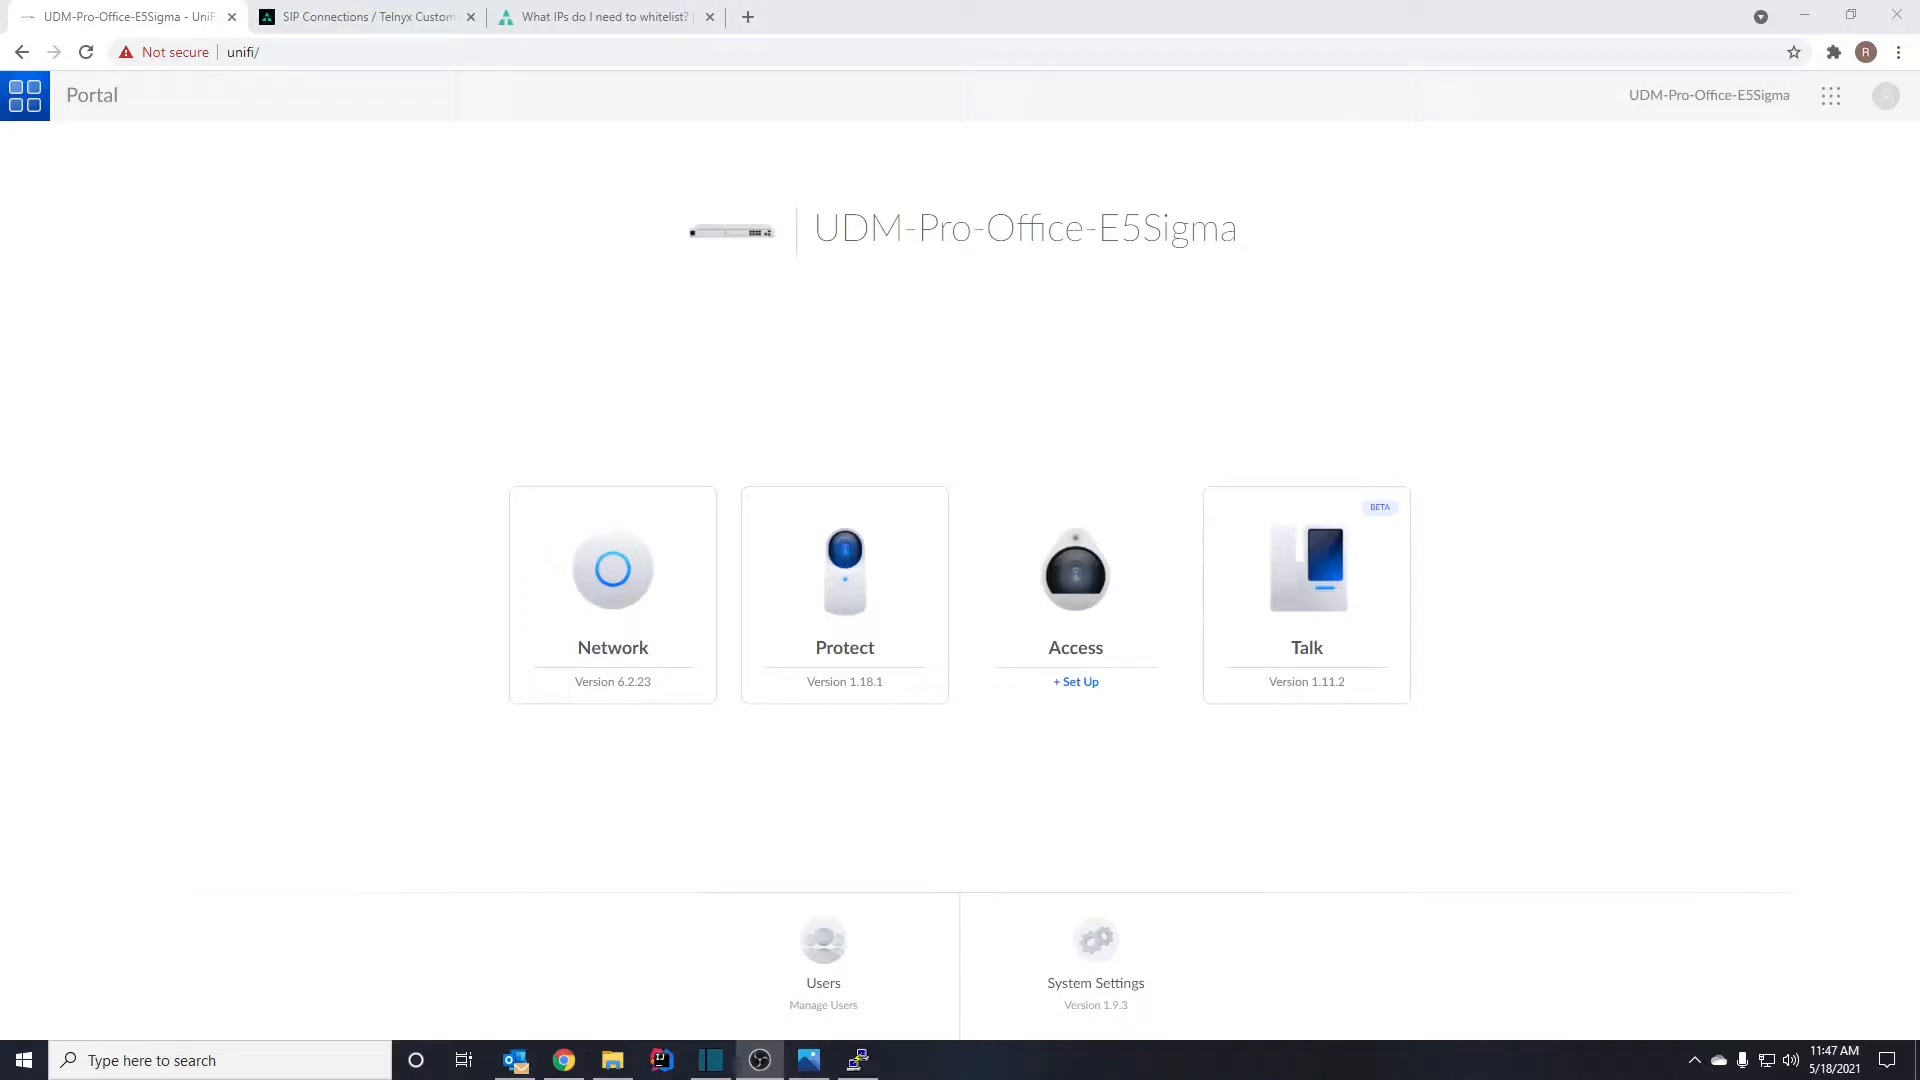
- In the Telnyx portal, create a SIP connection named e5 Sigma that uses Credentials as its connection type
{"action": "left_click", "coordinate": [371, 20]}
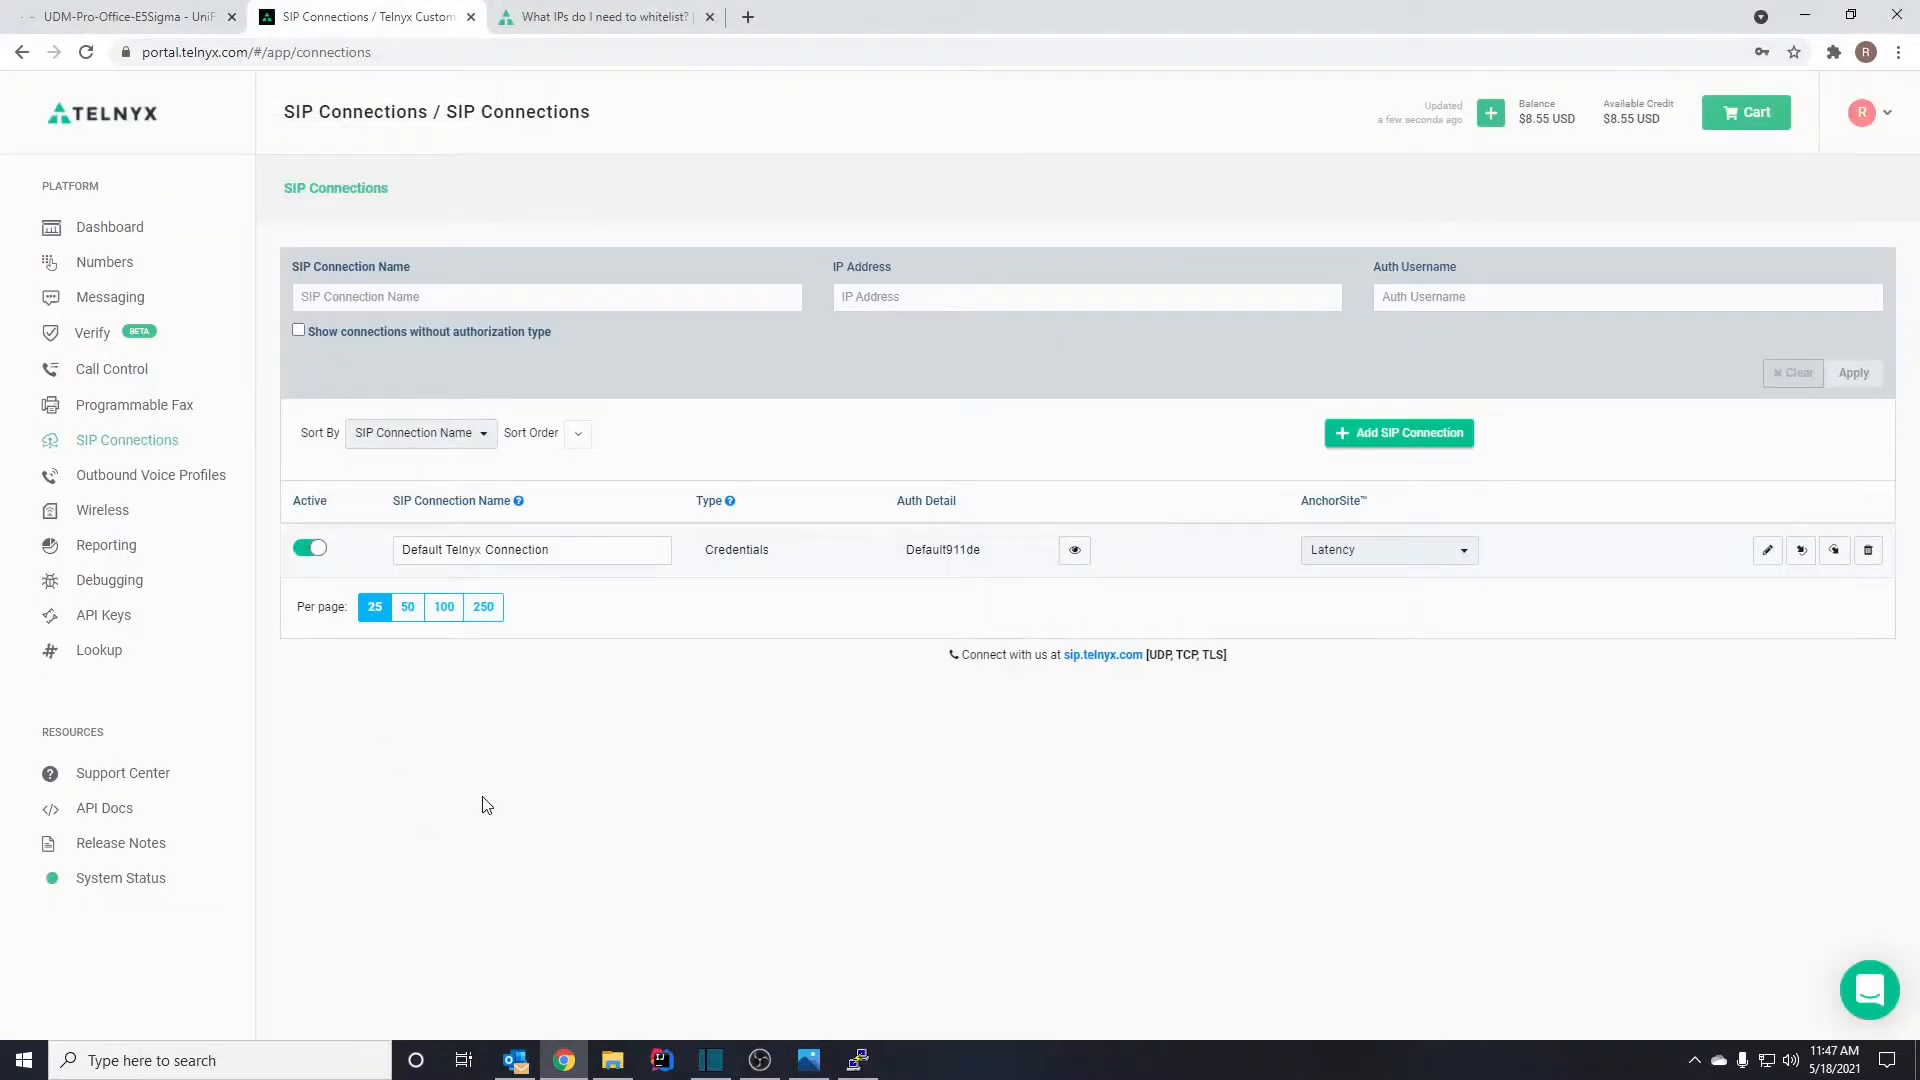
{"action": "left_click", "coordinate": [106, 270]}
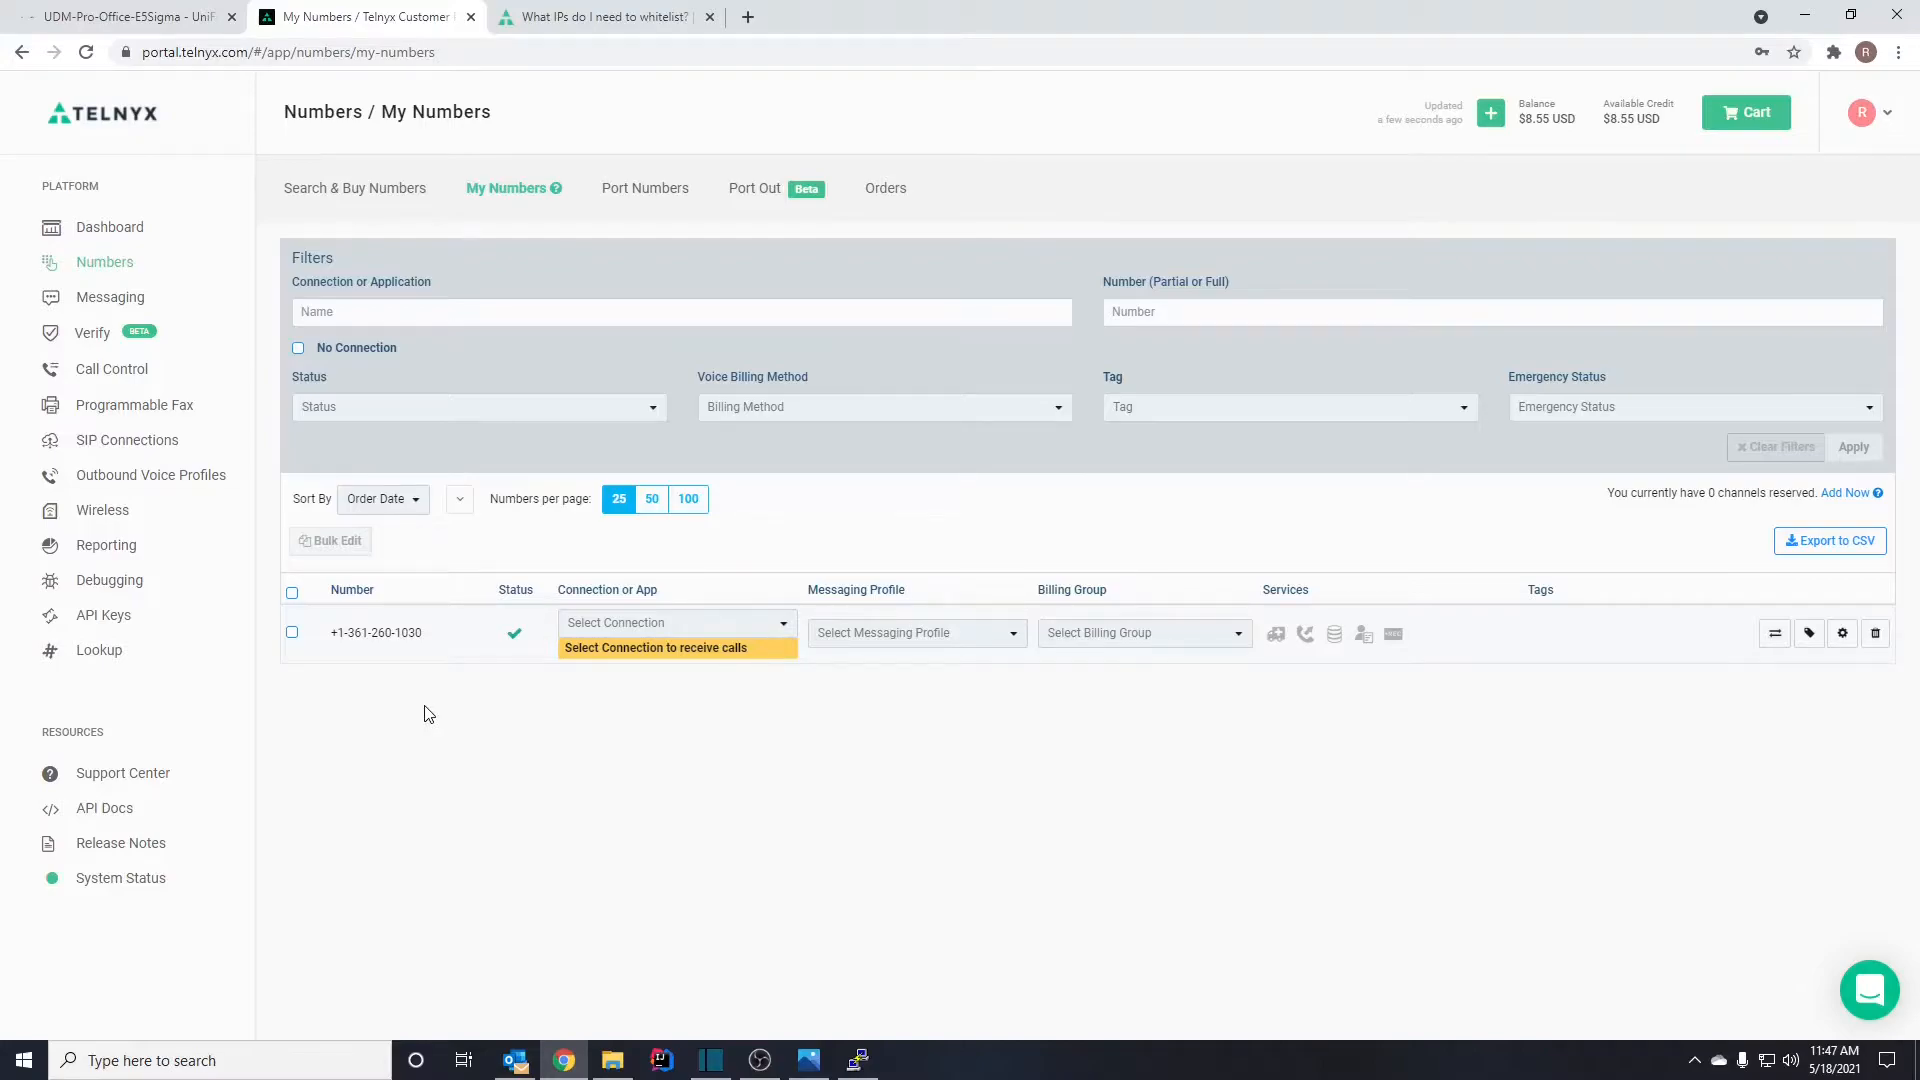
{"action": "left_click", "coordinate": [158, 447]}
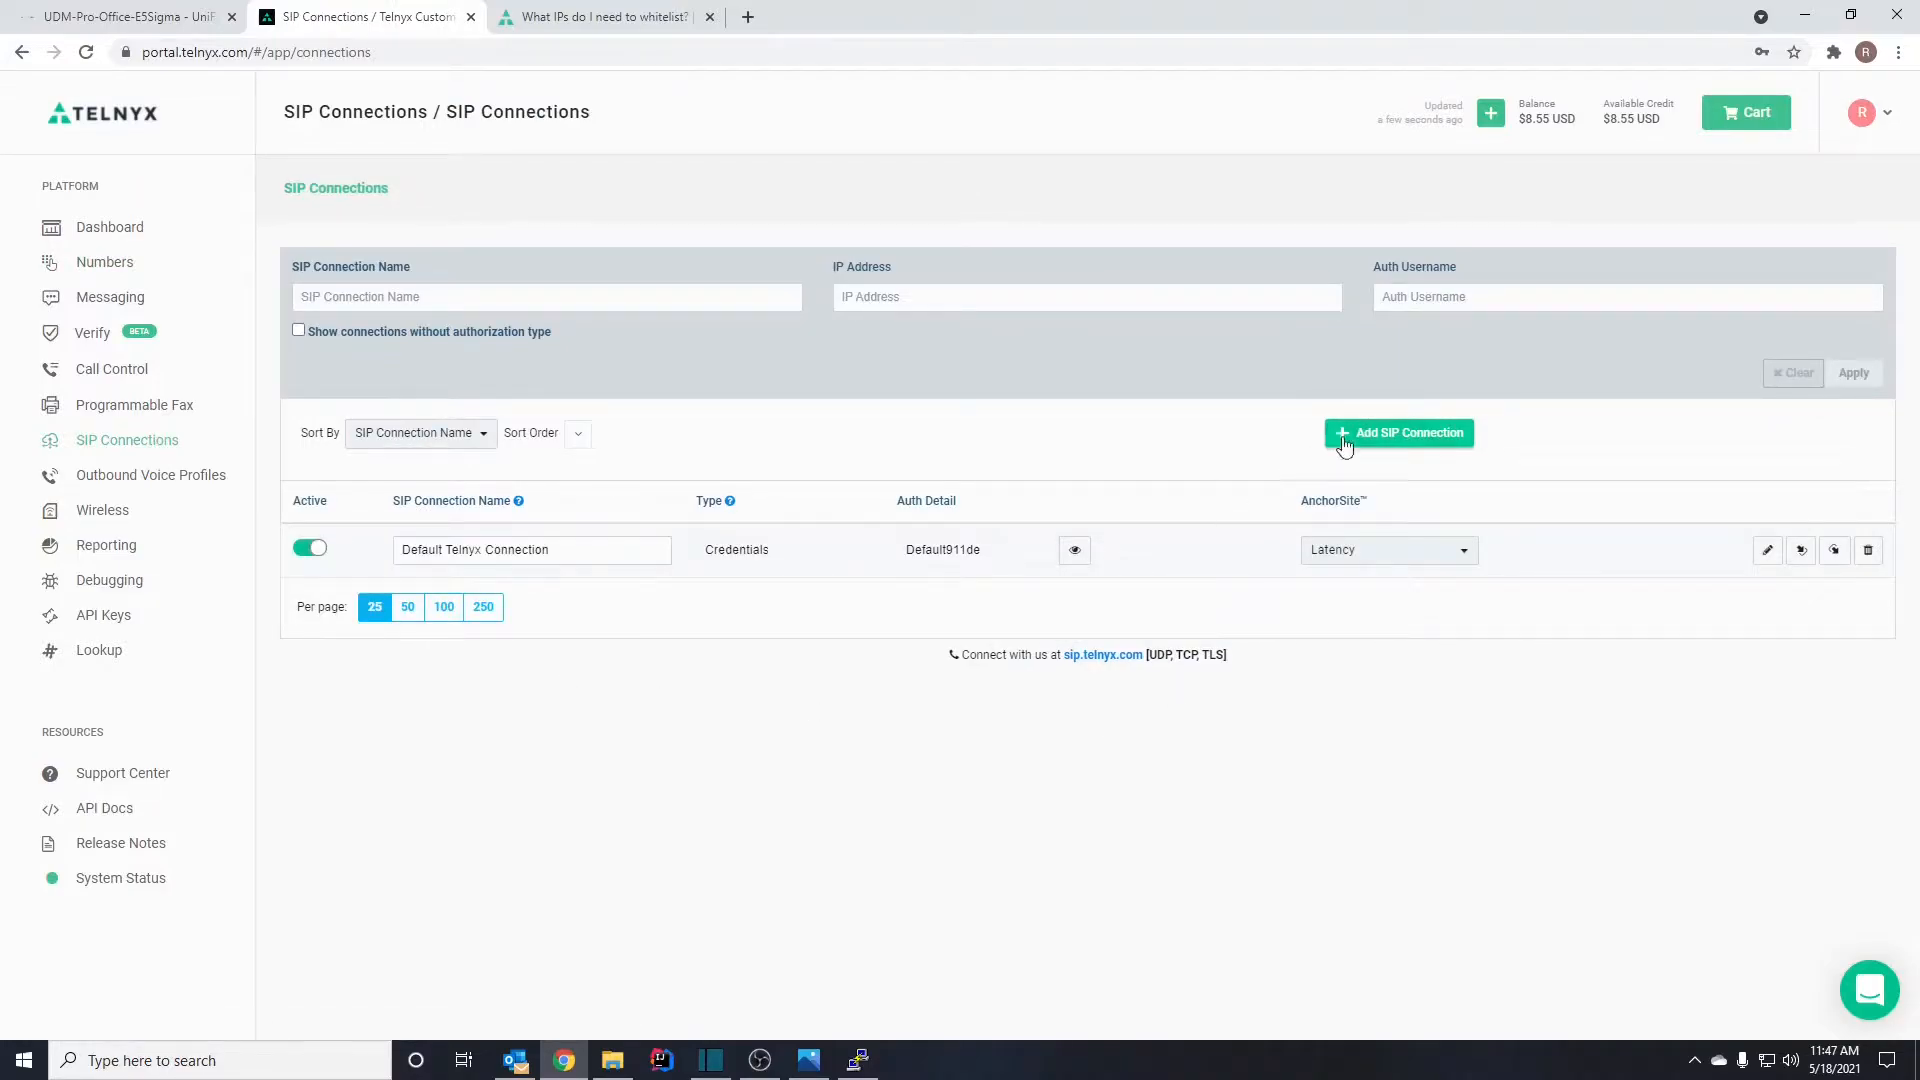
{"action": "left_click", "coordinate": [1410, 436]}
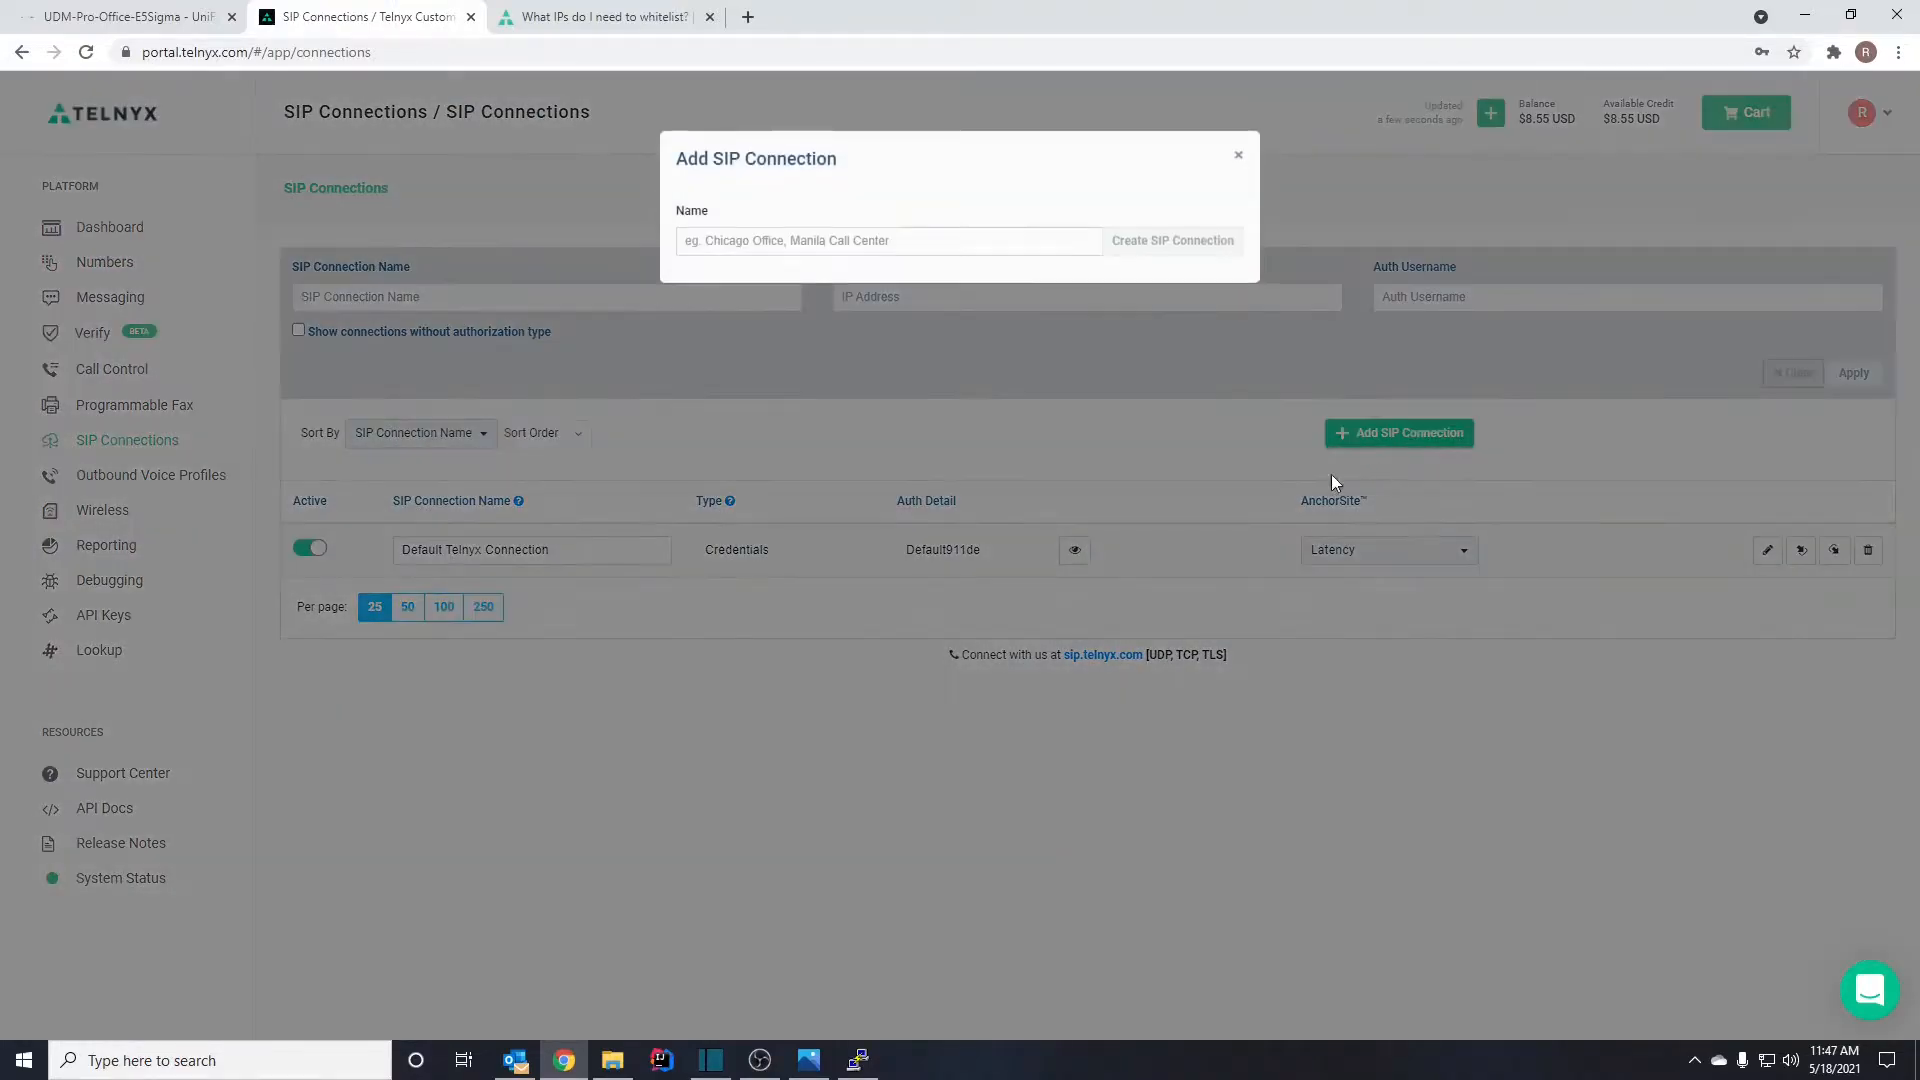
{"action": "left_click", "coordinate": [904, 238]}
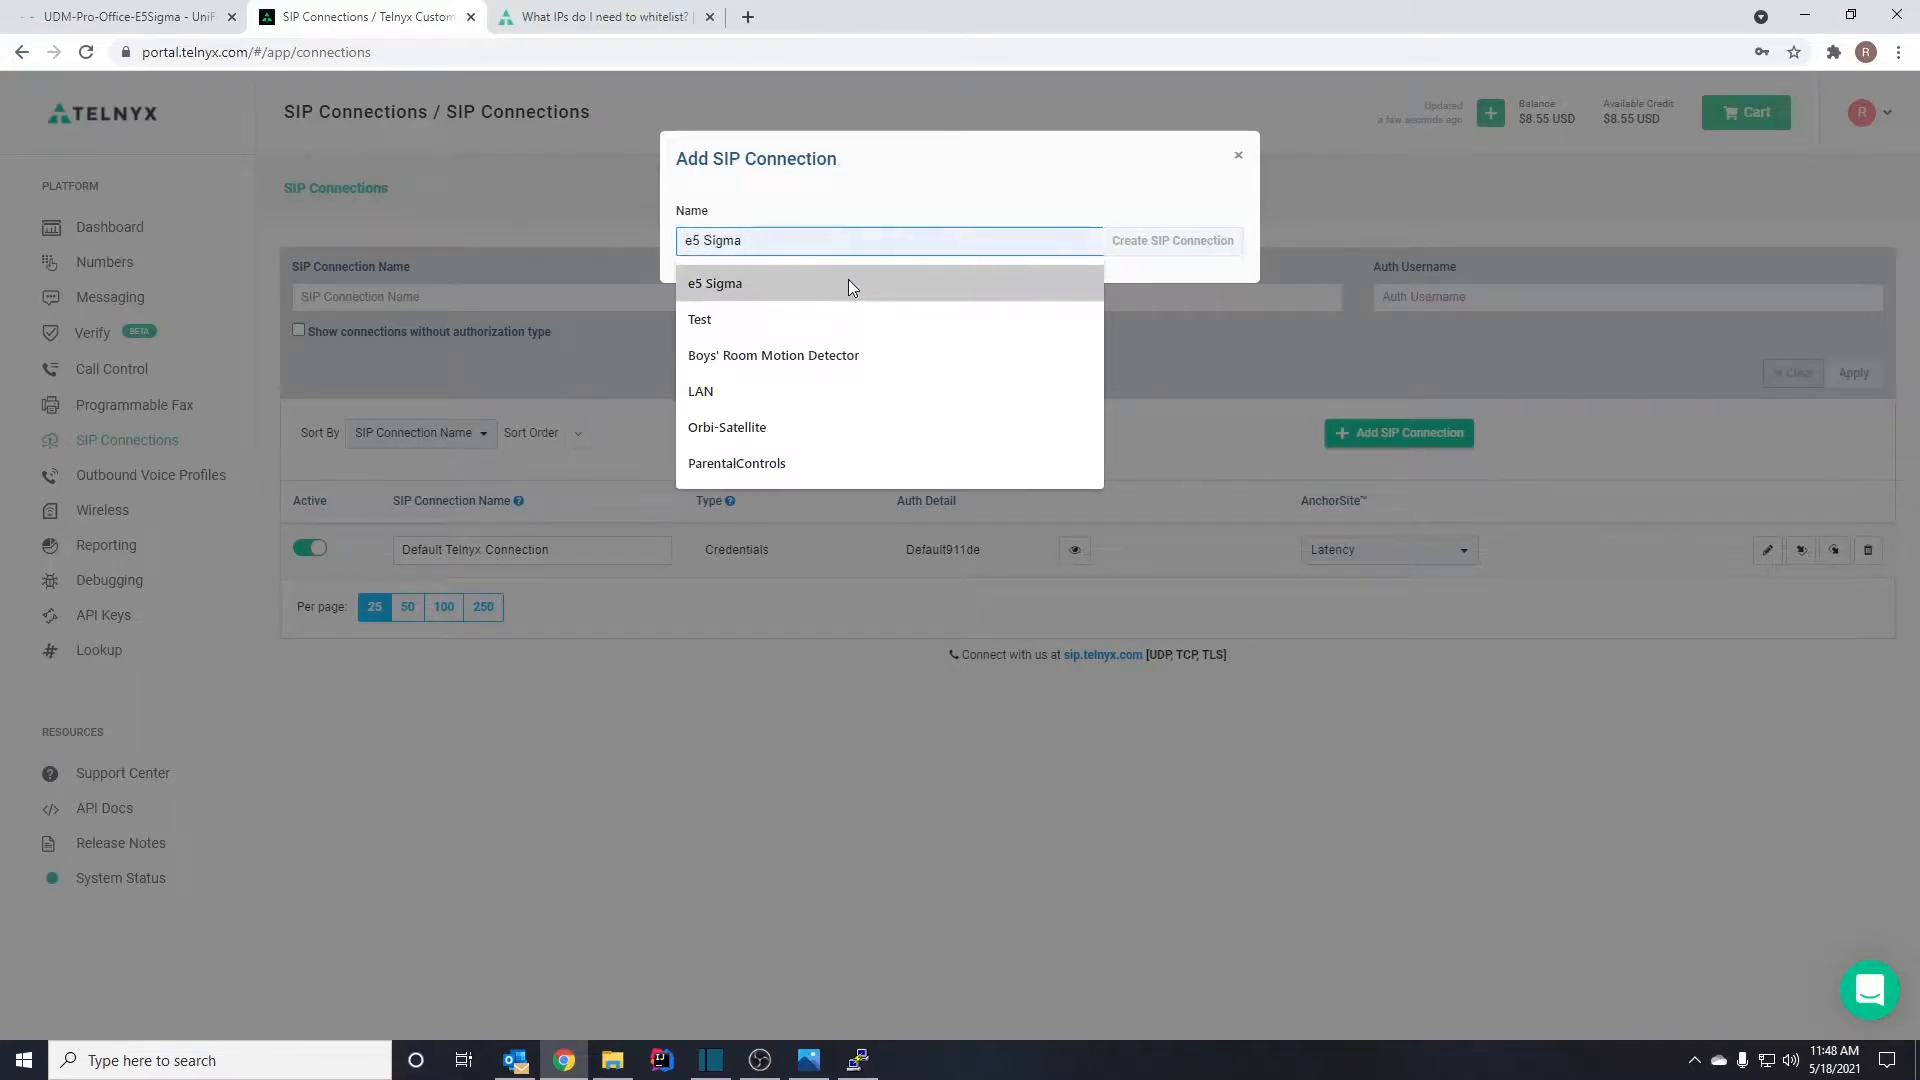
{"action": "left_click", "coordinate": [848, 279]}
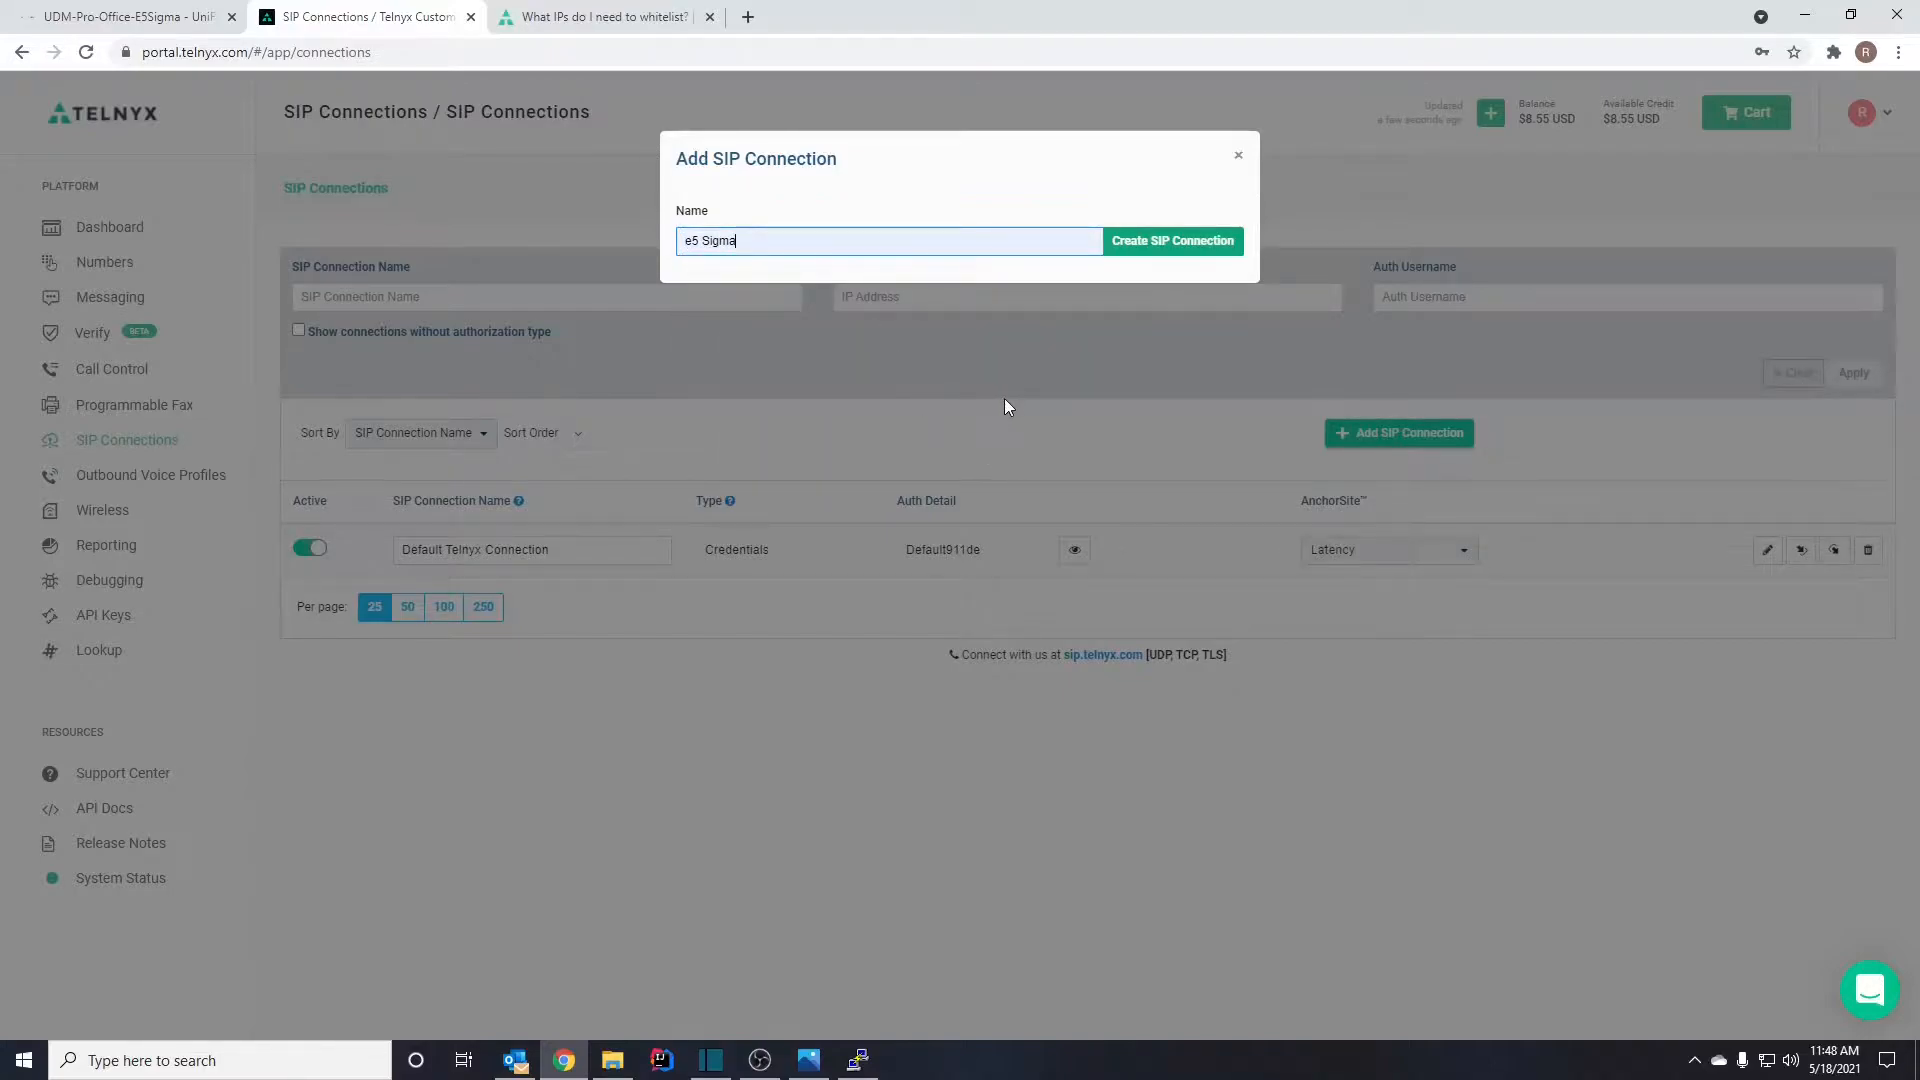
{"action": "left_click", "coordinate": [1175, 244]}
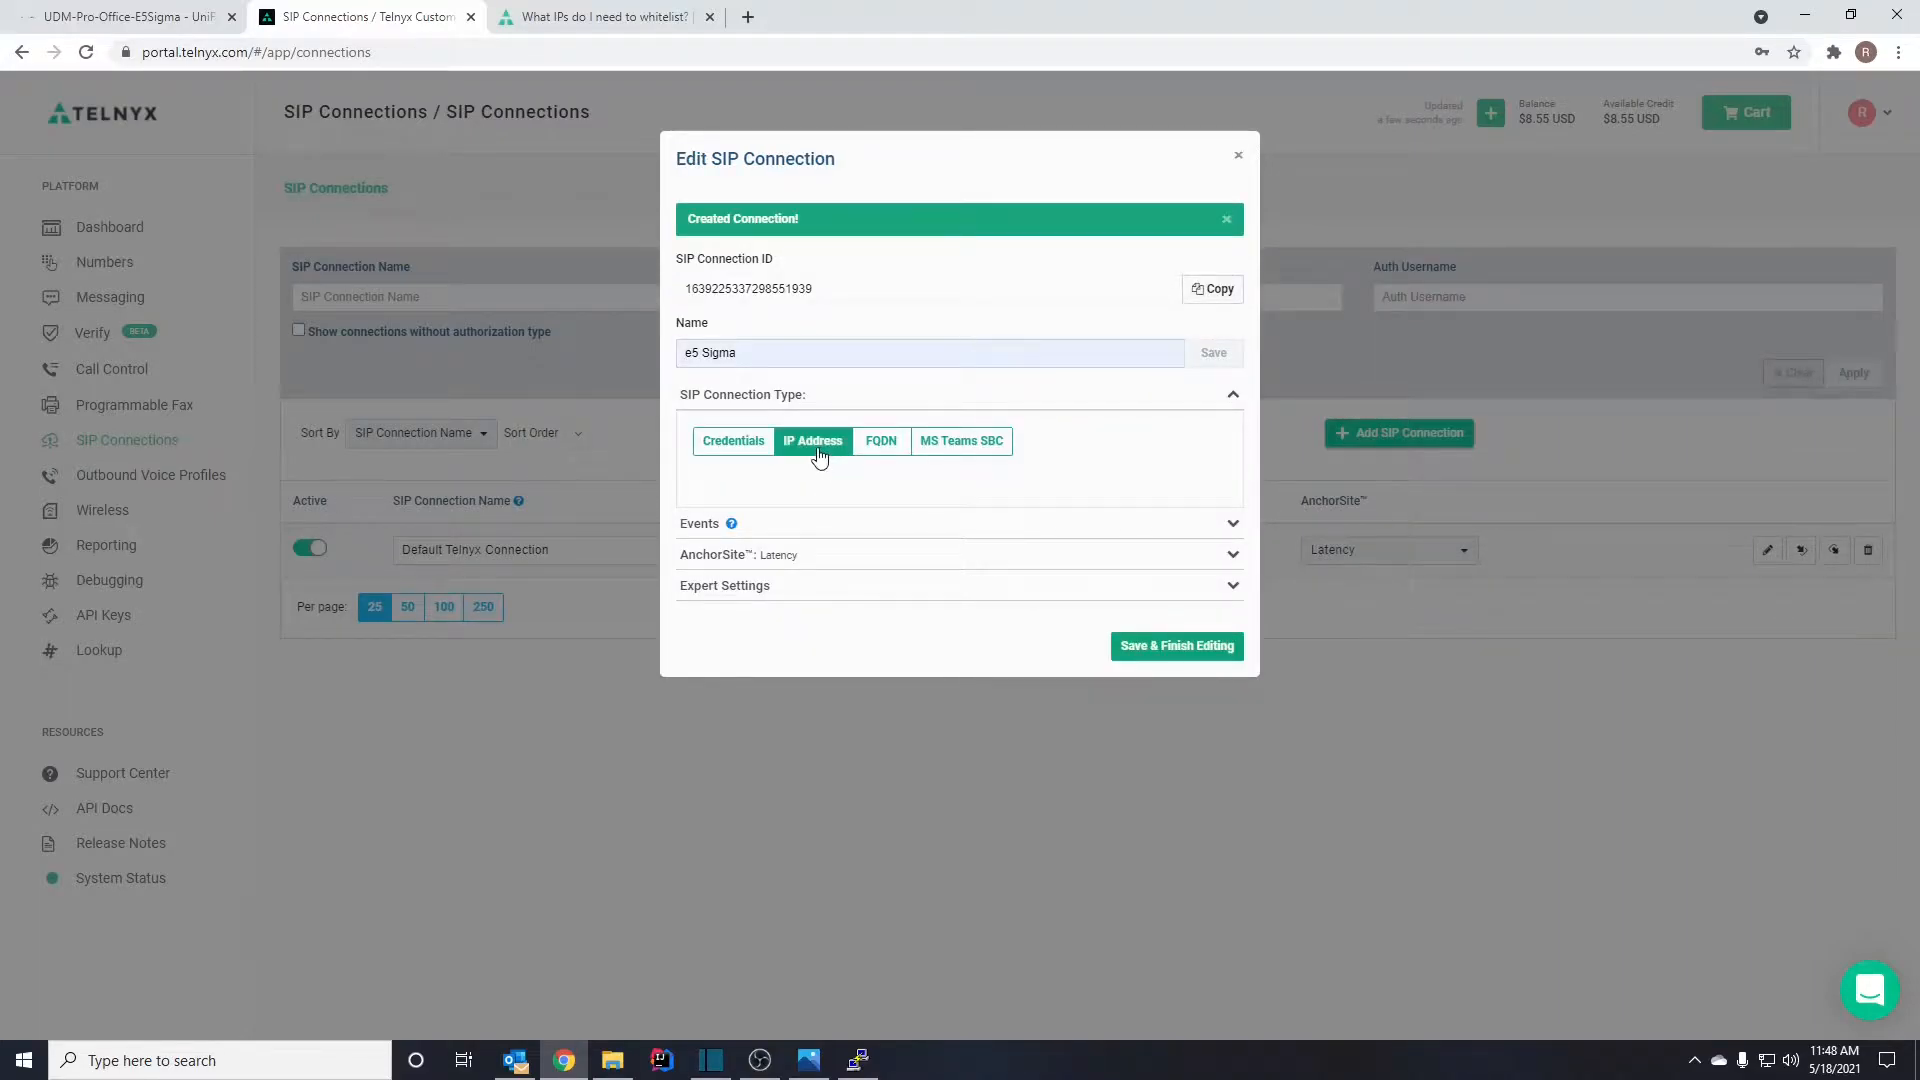
{"action": "left_click", "coordinate": [726, 444]}
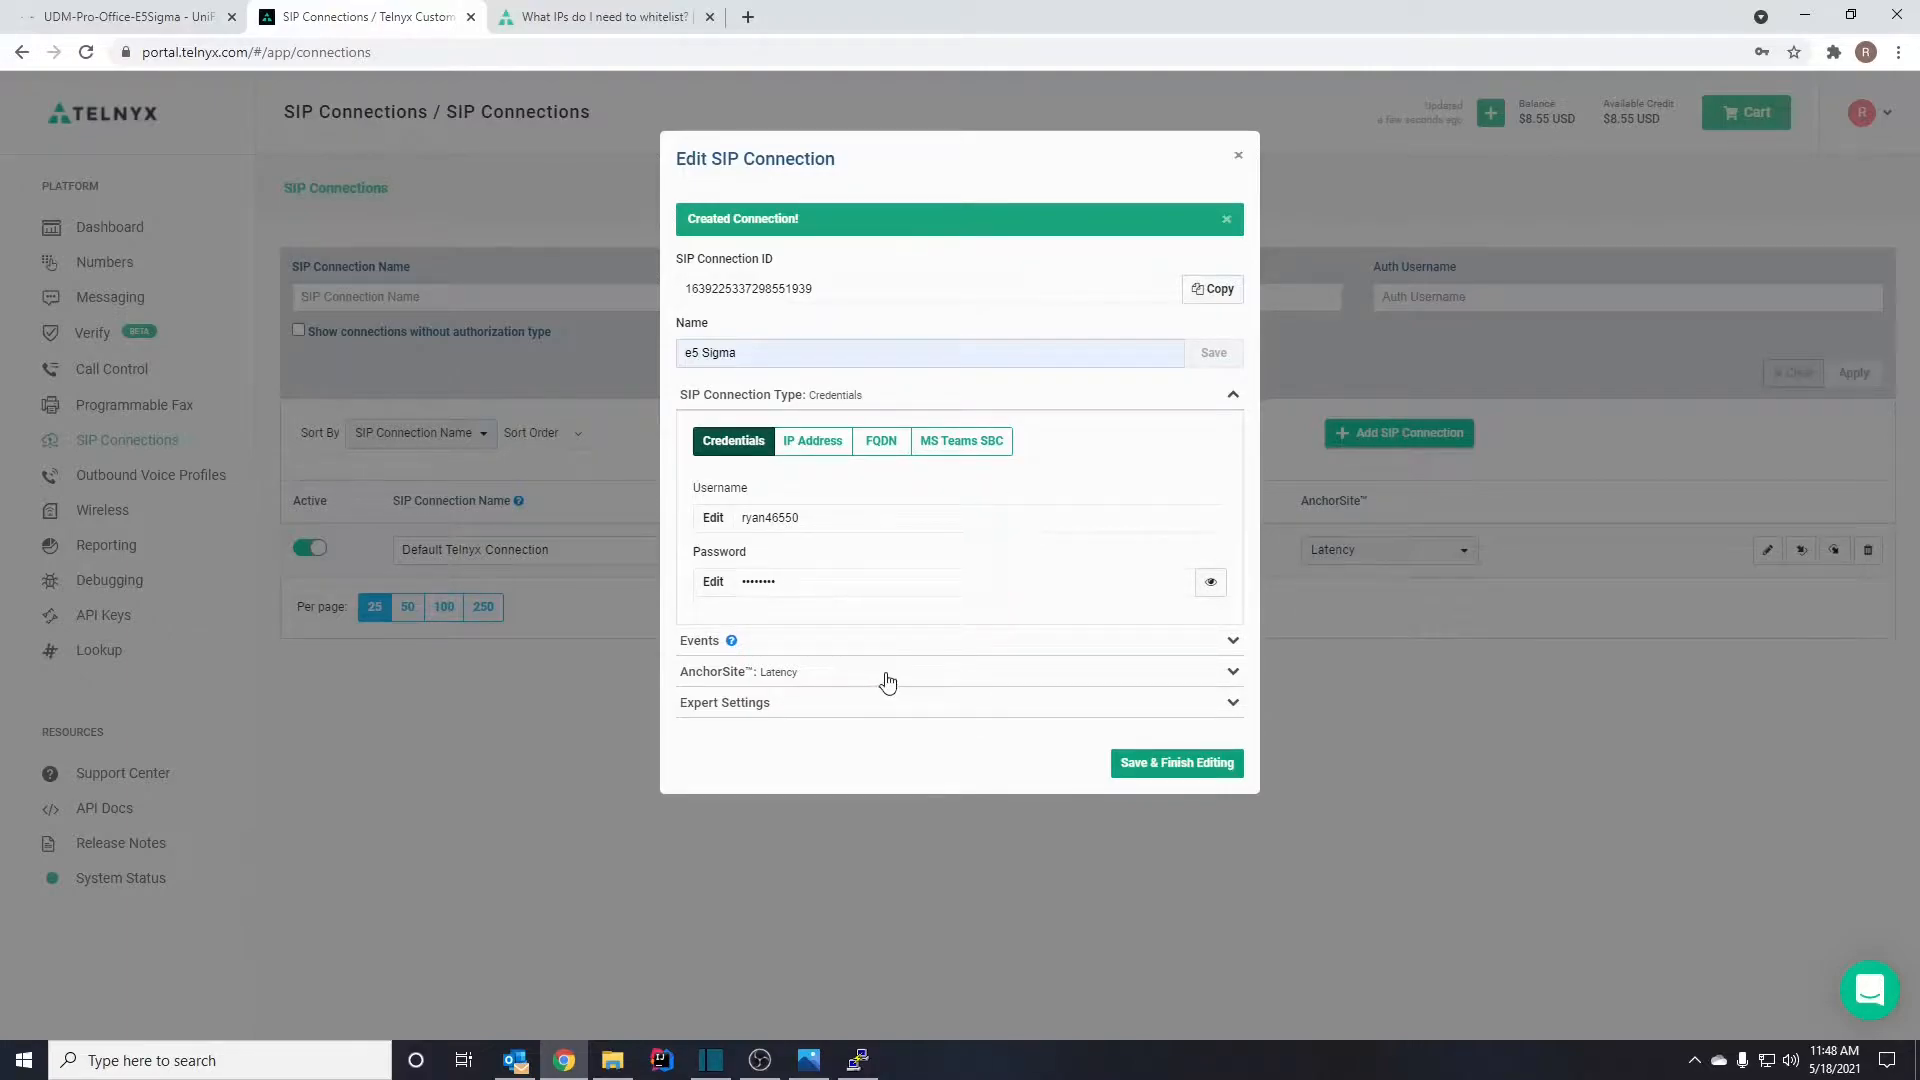
{"action": "left_click", "coordinate": [1176, 780]}
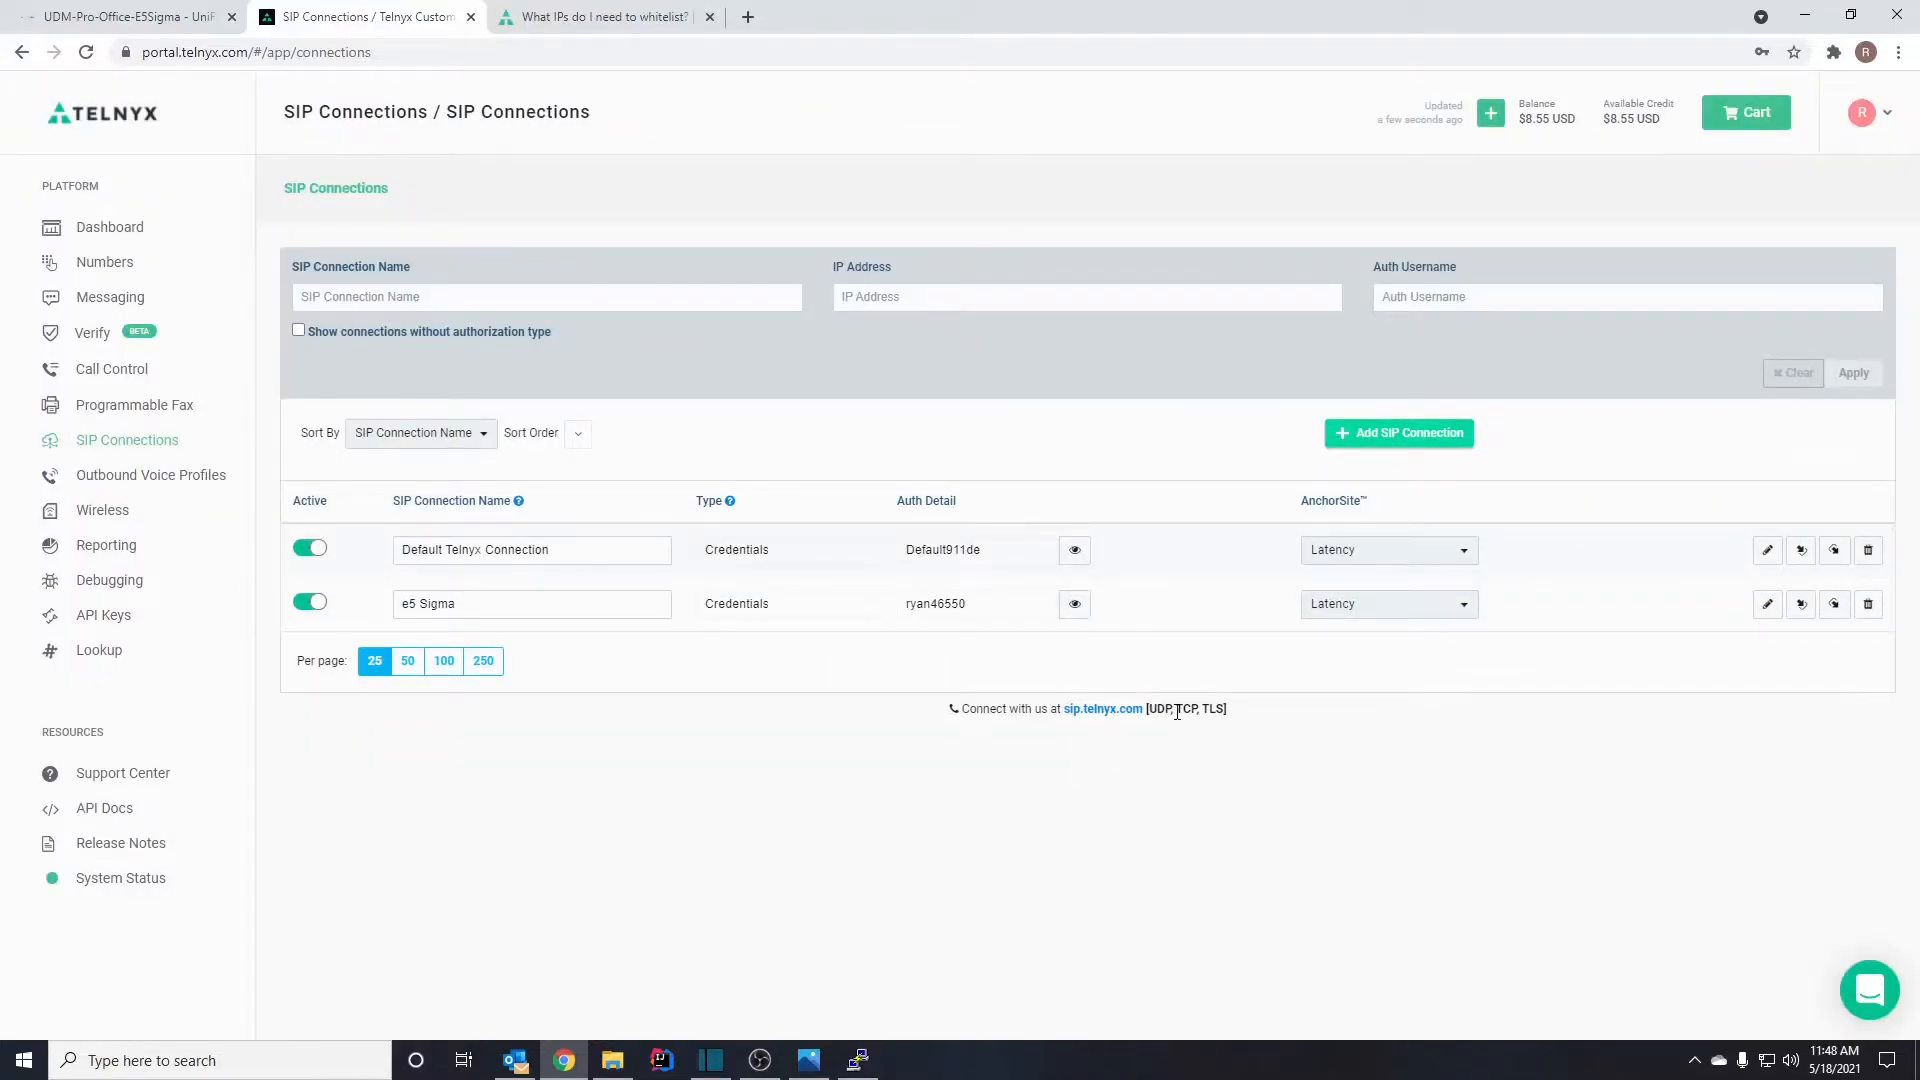
- In the e5 Sigma connection's inbound expert settings, move the G711U codec above G722
{"action": "left_click", "coordinate": [1800, 605]}
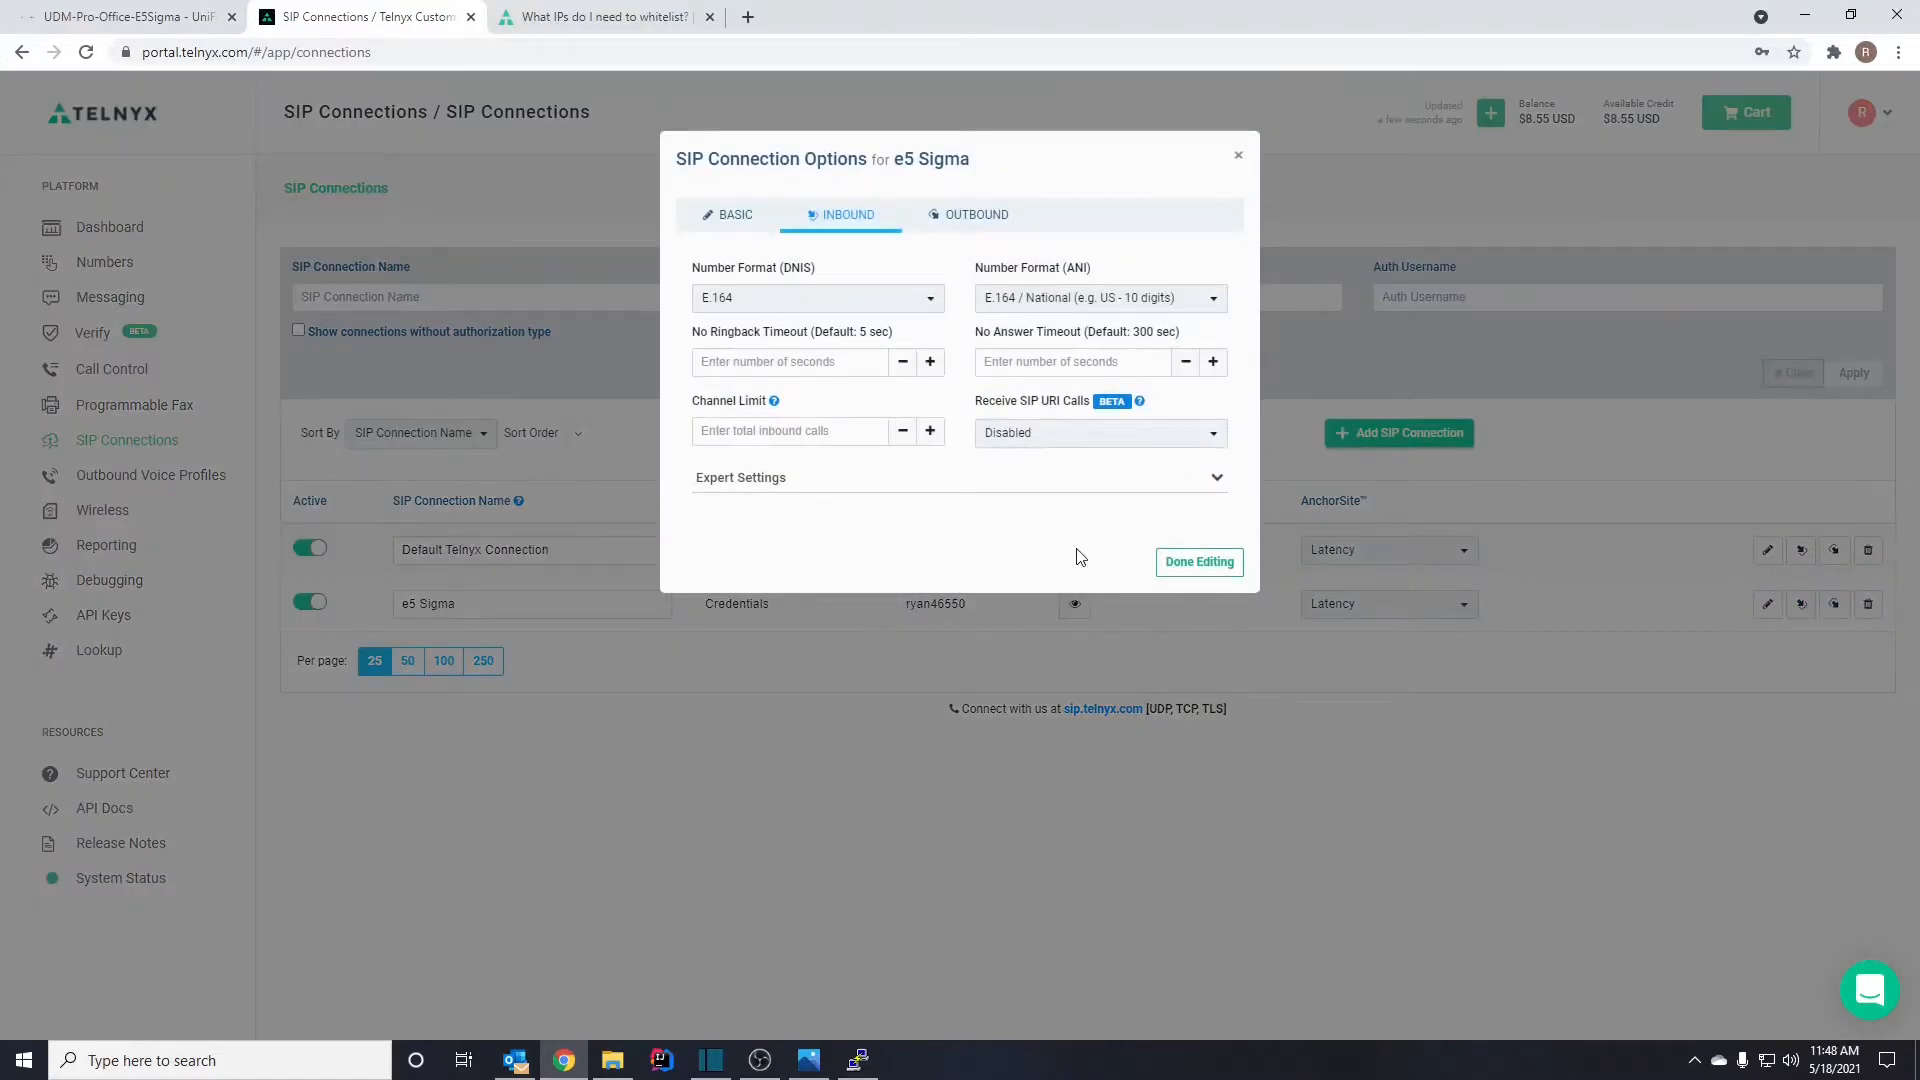
{"action": "left_click", "coordinate": [745, 480]}
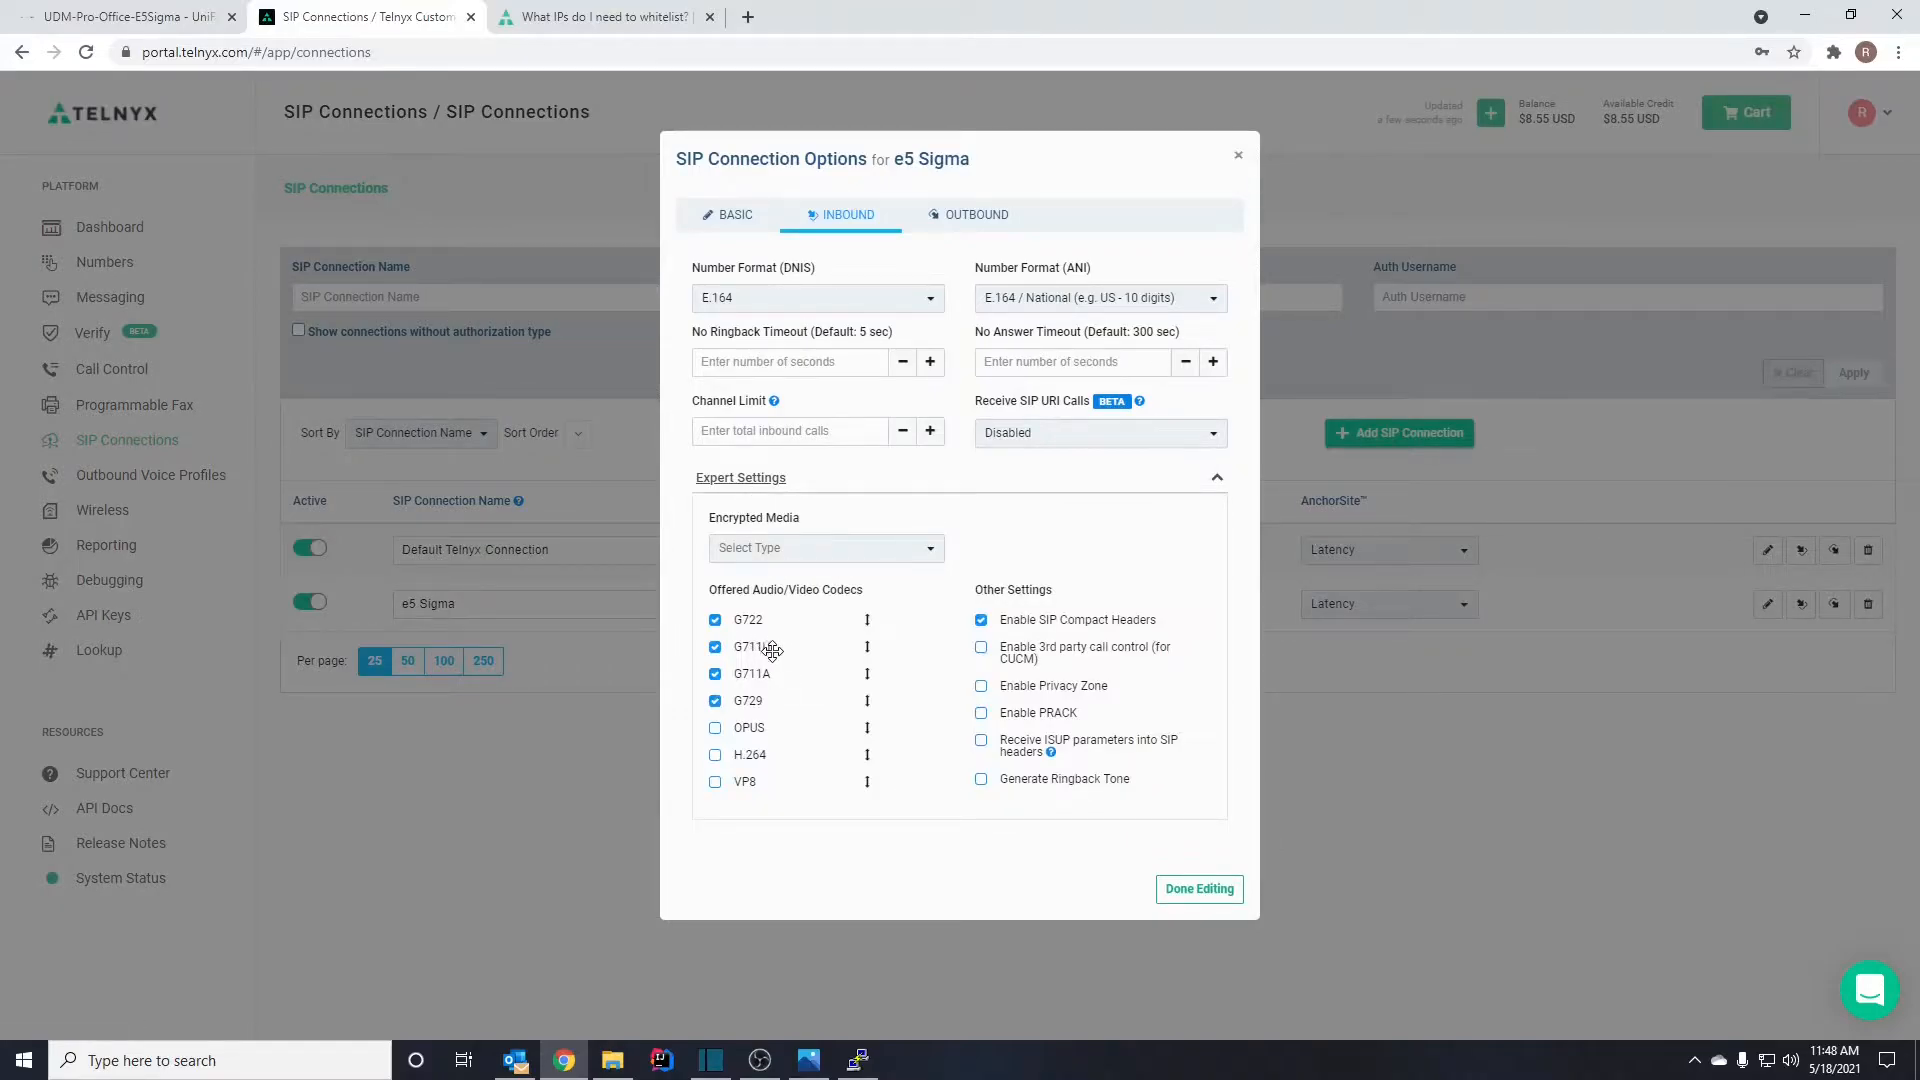
{"action": "left_click_drag", "start_coordinate": [765, 650], "coordinate": [765, 616]}
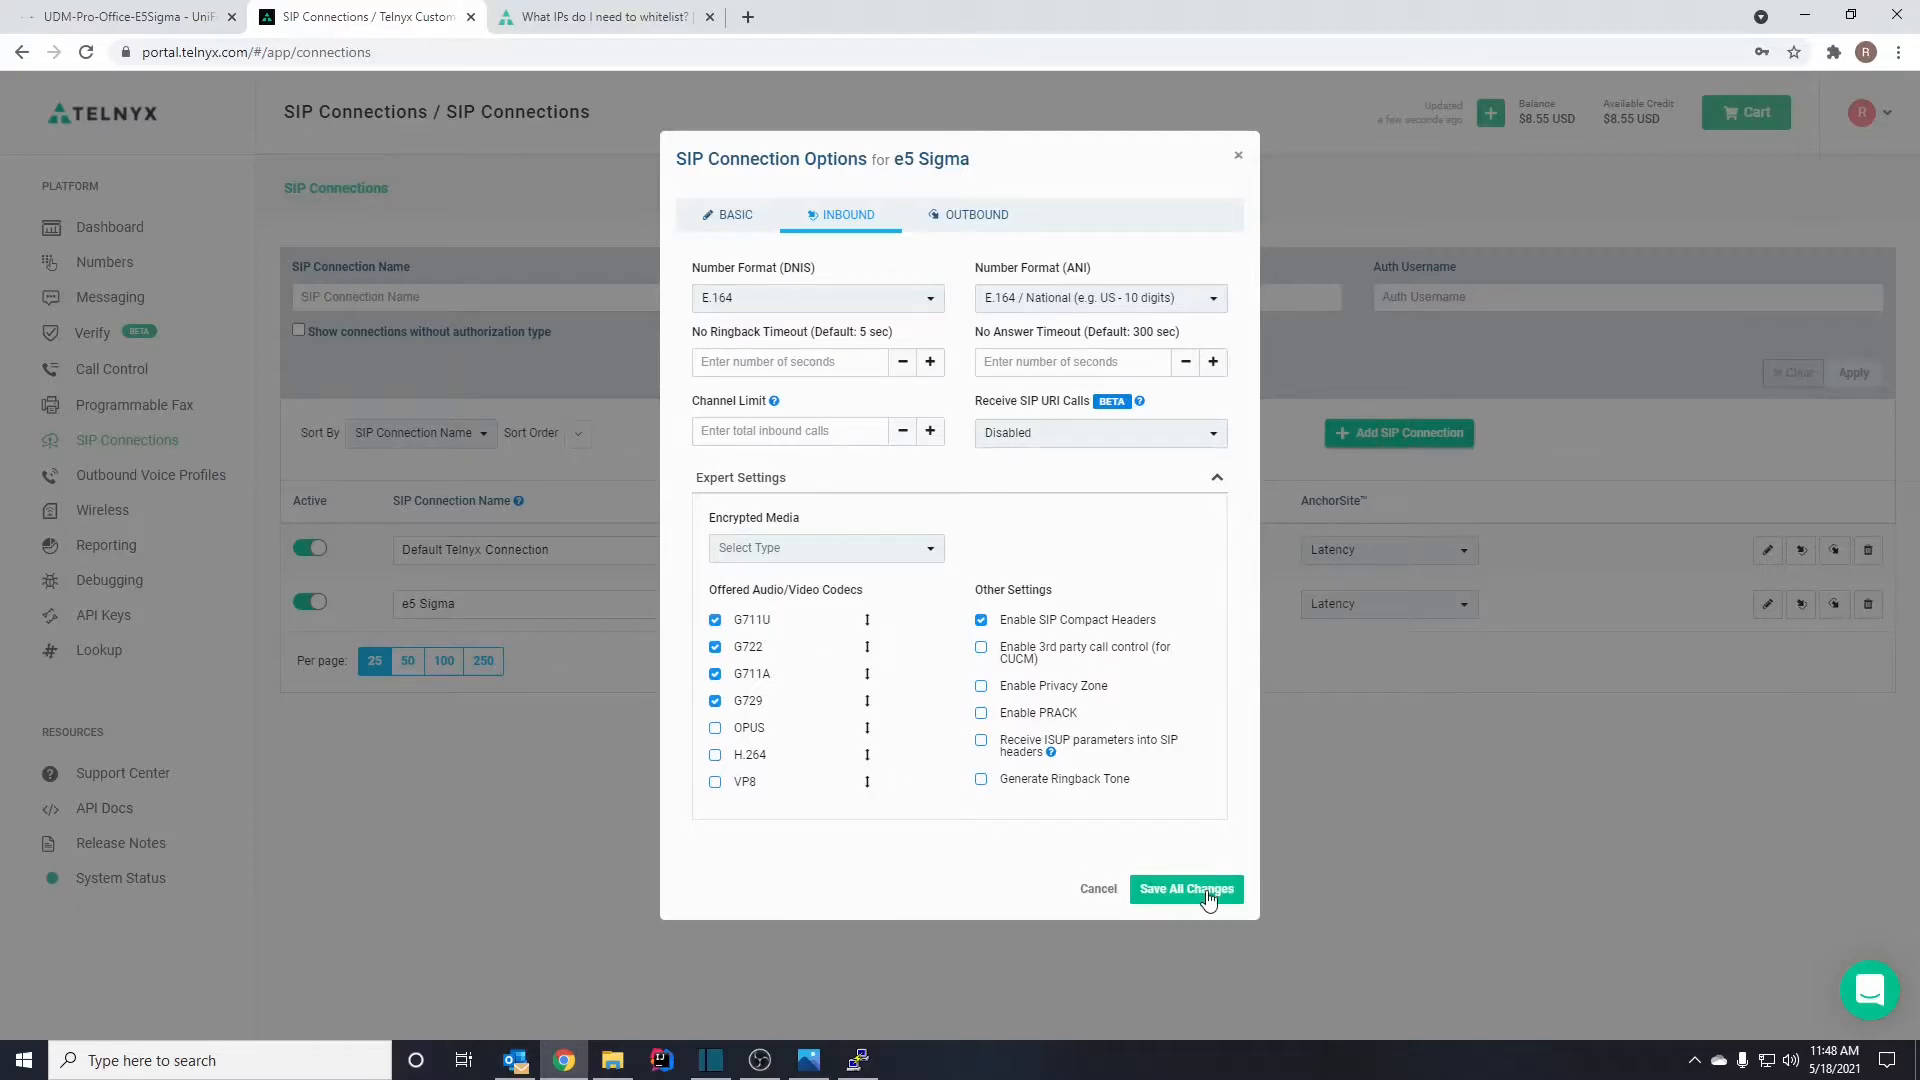
- Assign Default SIP Profile as e5 Sigma's outbound voice profile and save all changes to the connection
{"action": "left_click", "coordinate": [972, 238]}
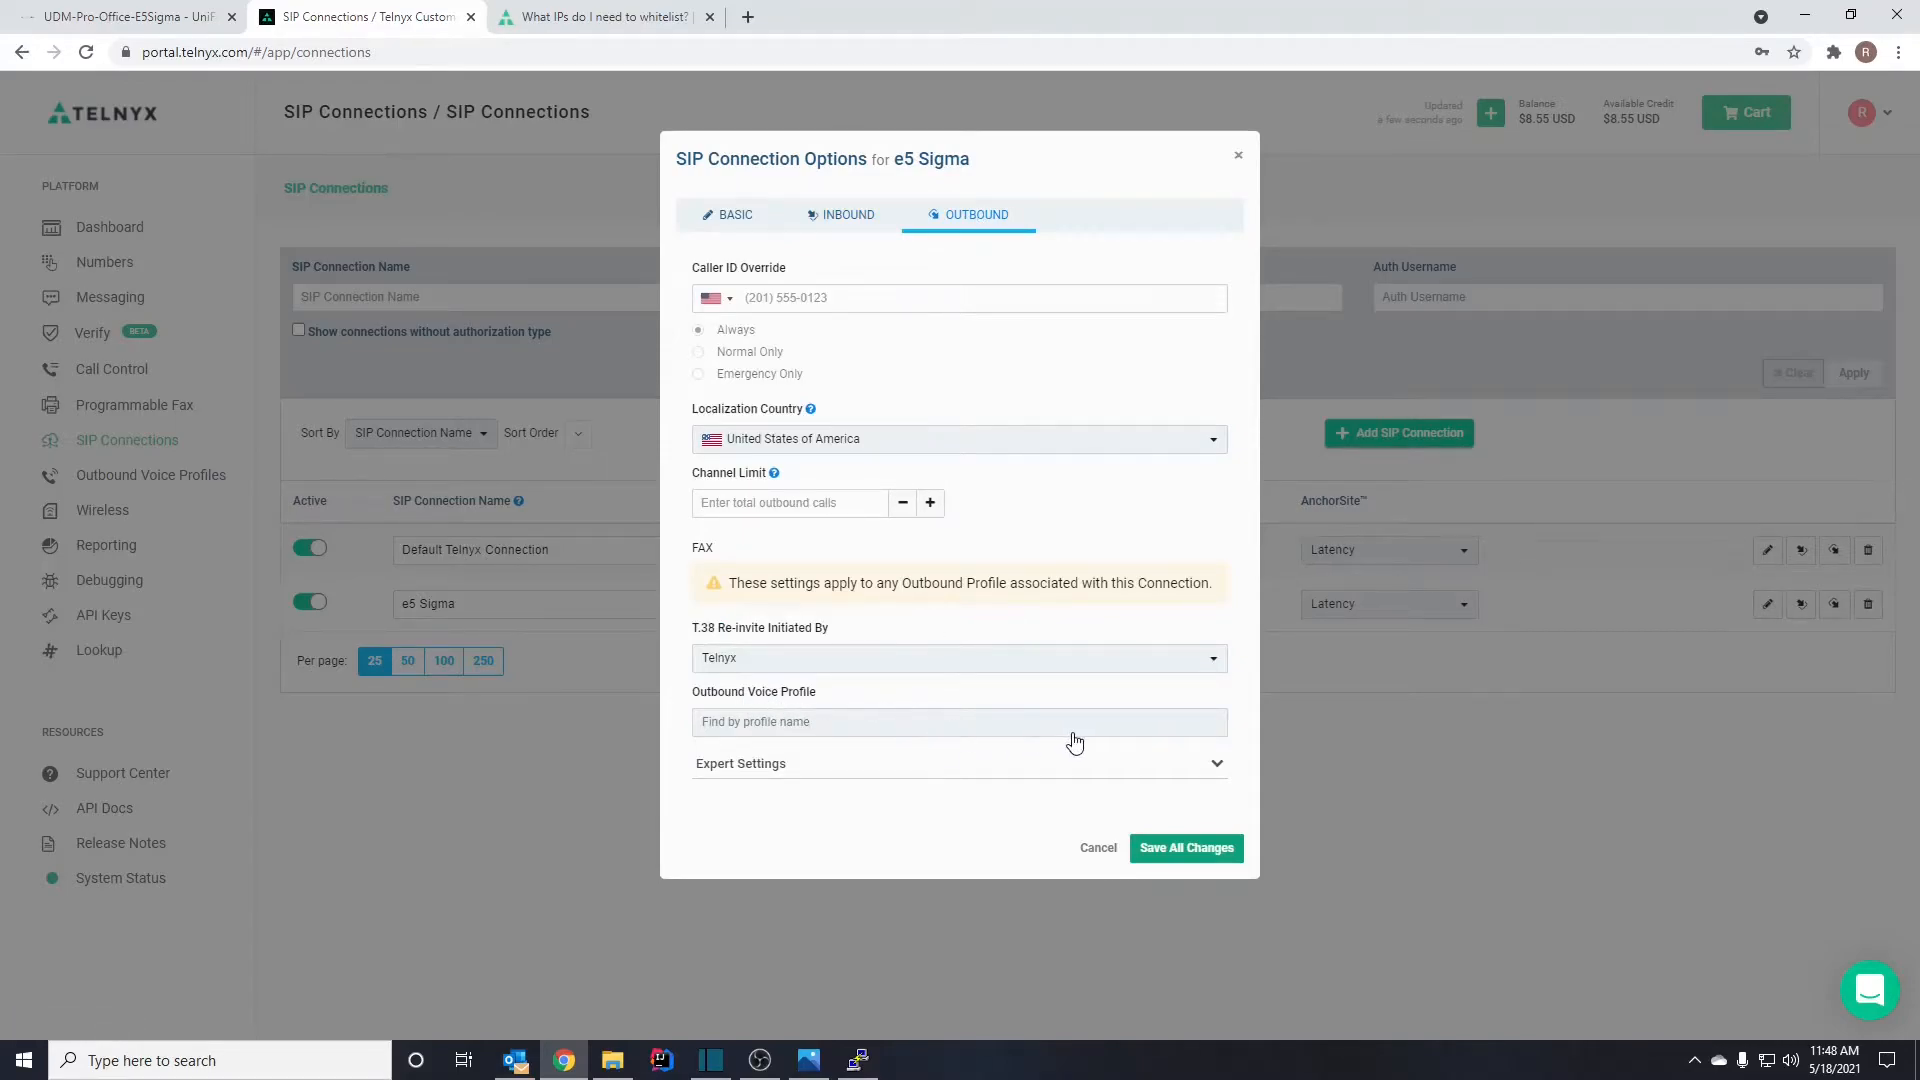
{"action": "left_click", "coordinate": [1190, 724]}
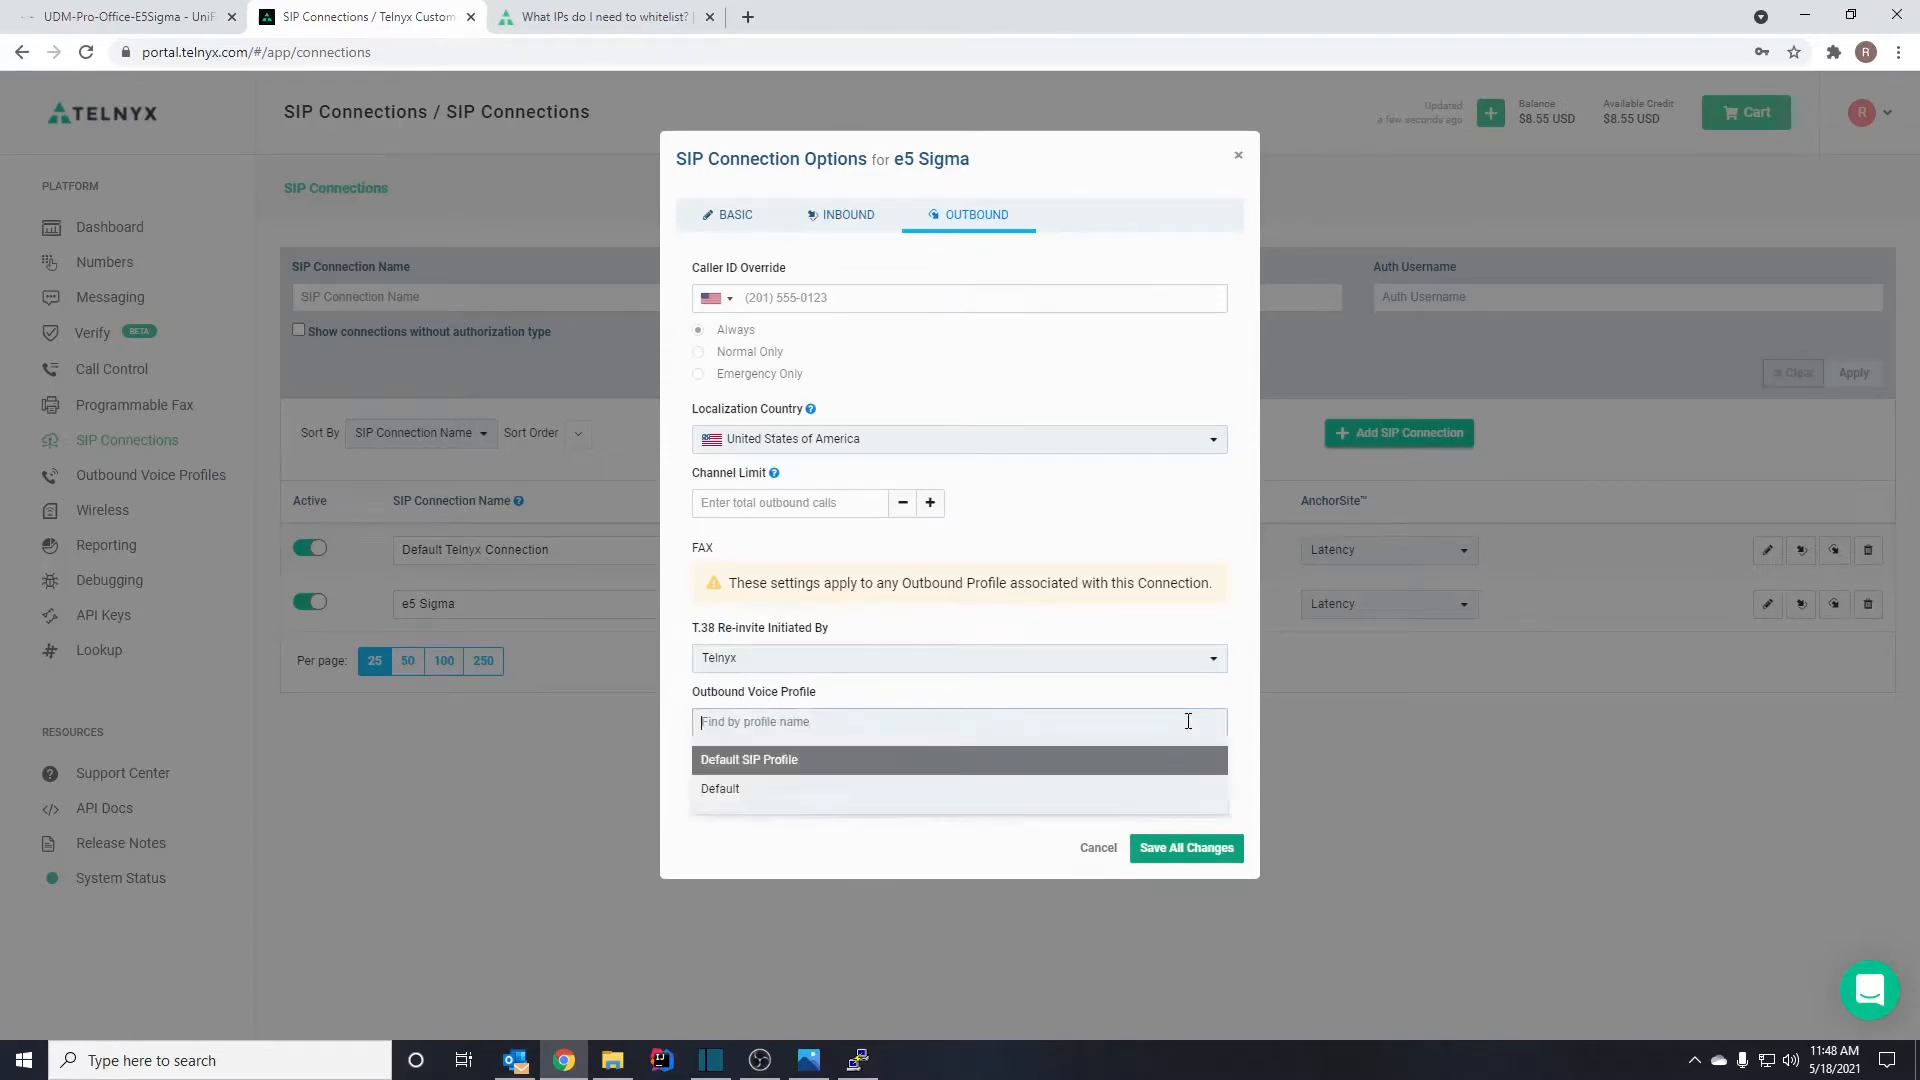
{"action": "left_click", "coordinate": [788, 763]}
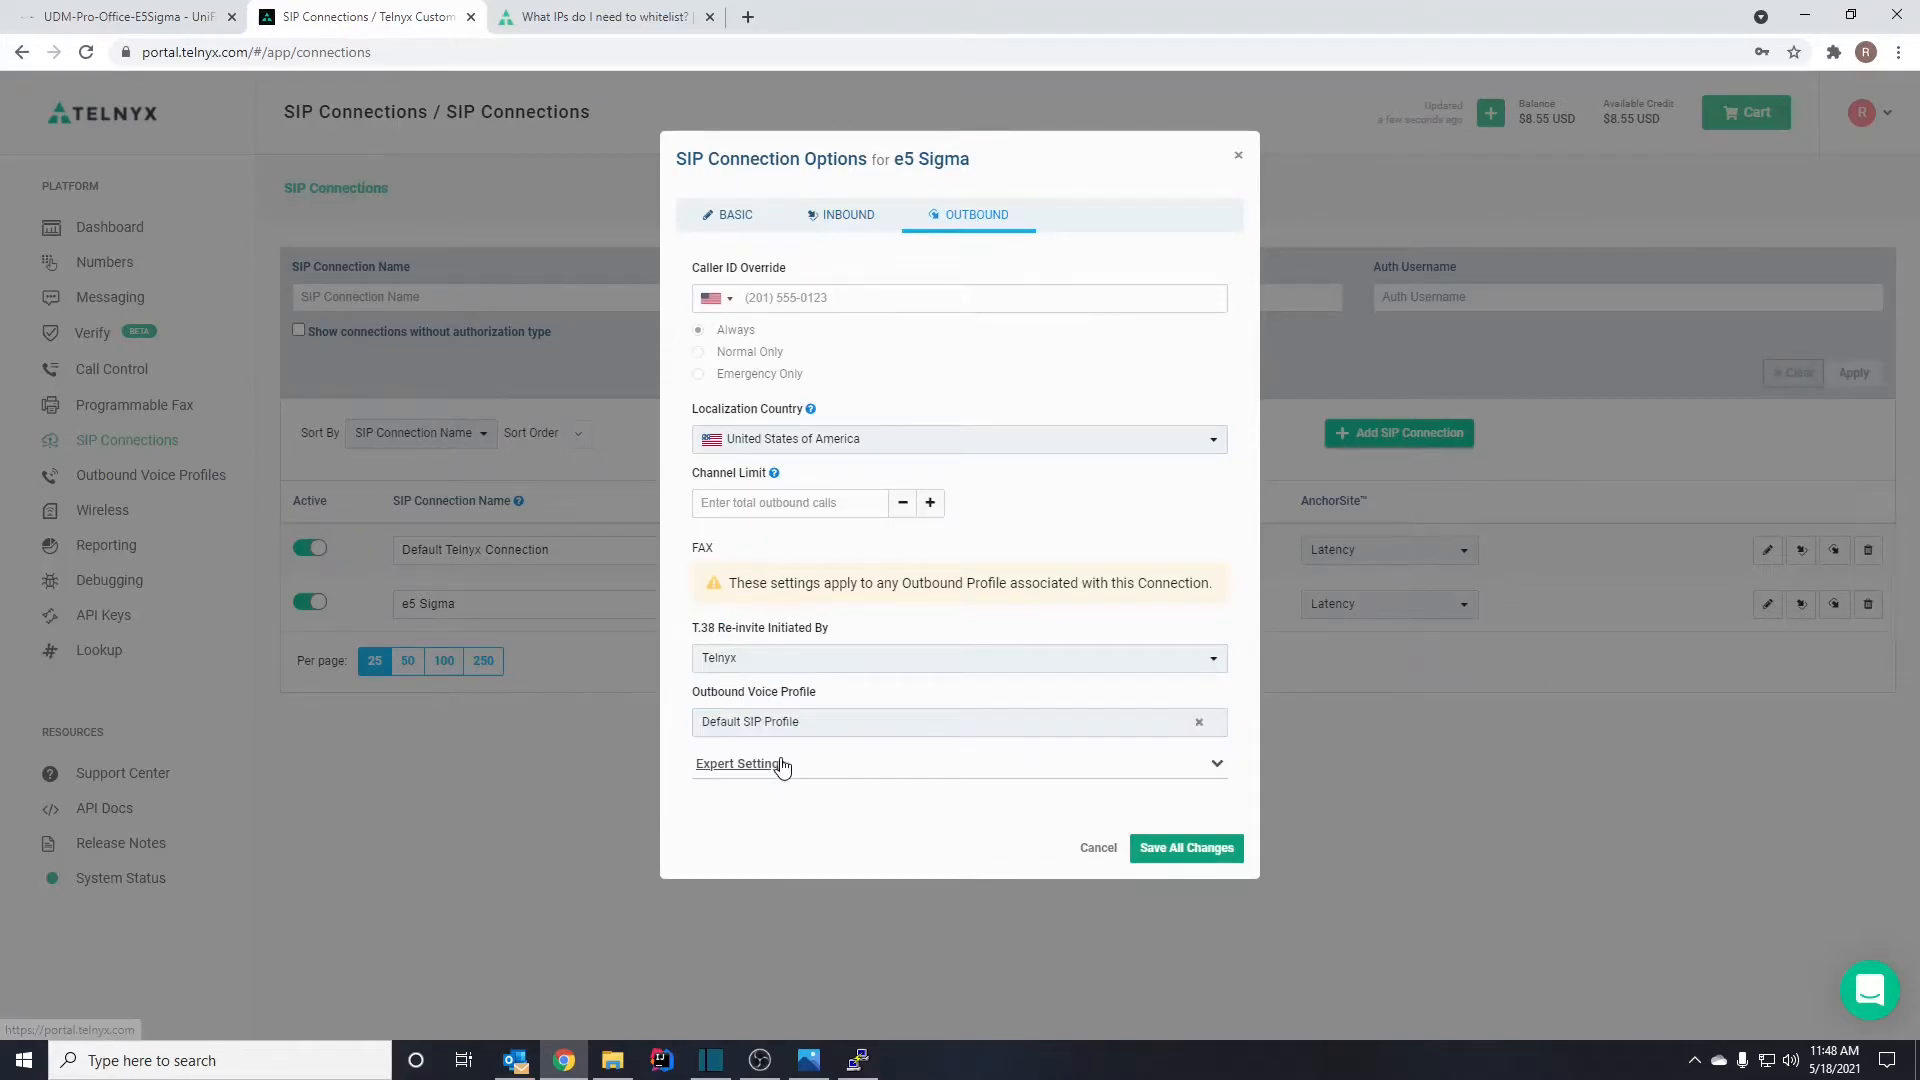
{"action": "left_click", "coordinate": [1207, 852]}
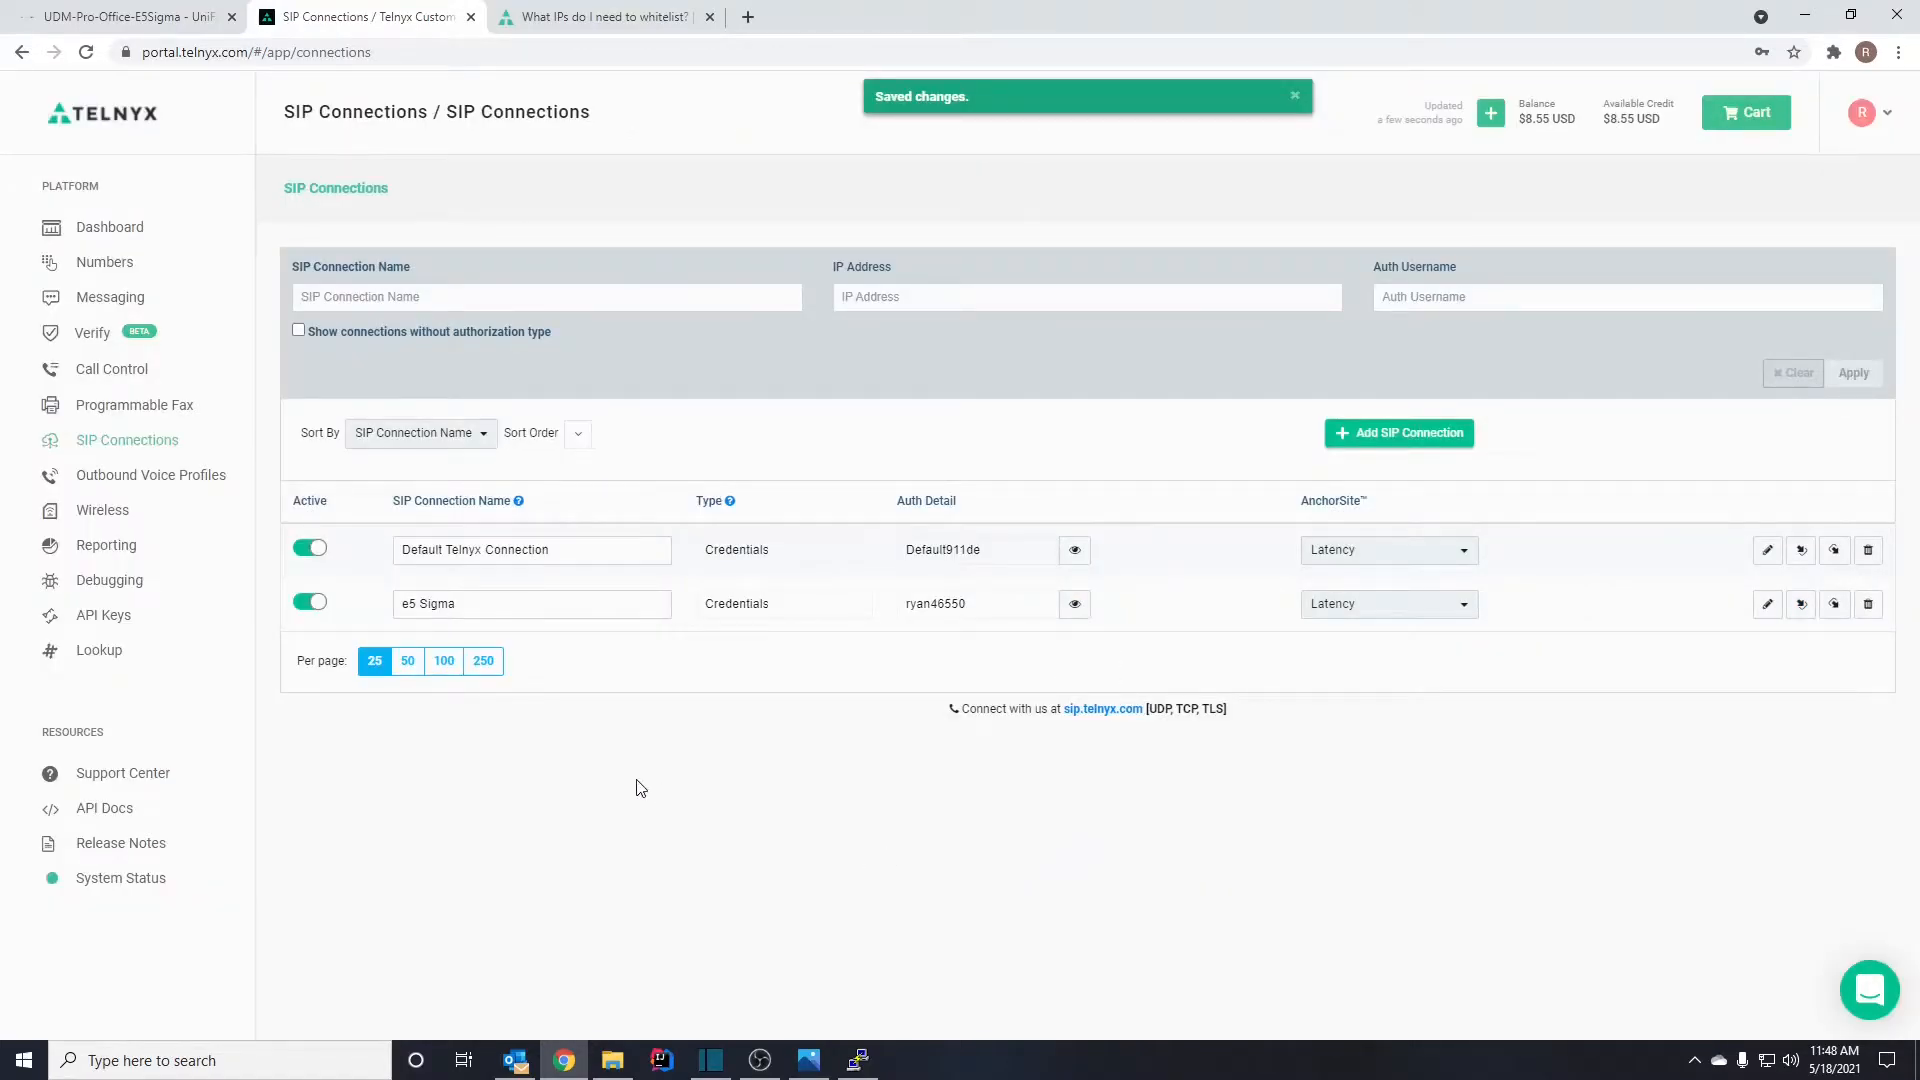
- Assign the e5 Sigma connection to the purchased phone number and return to the SIP connections list
{"action": "left_click", "coordinate": [122, 270]}
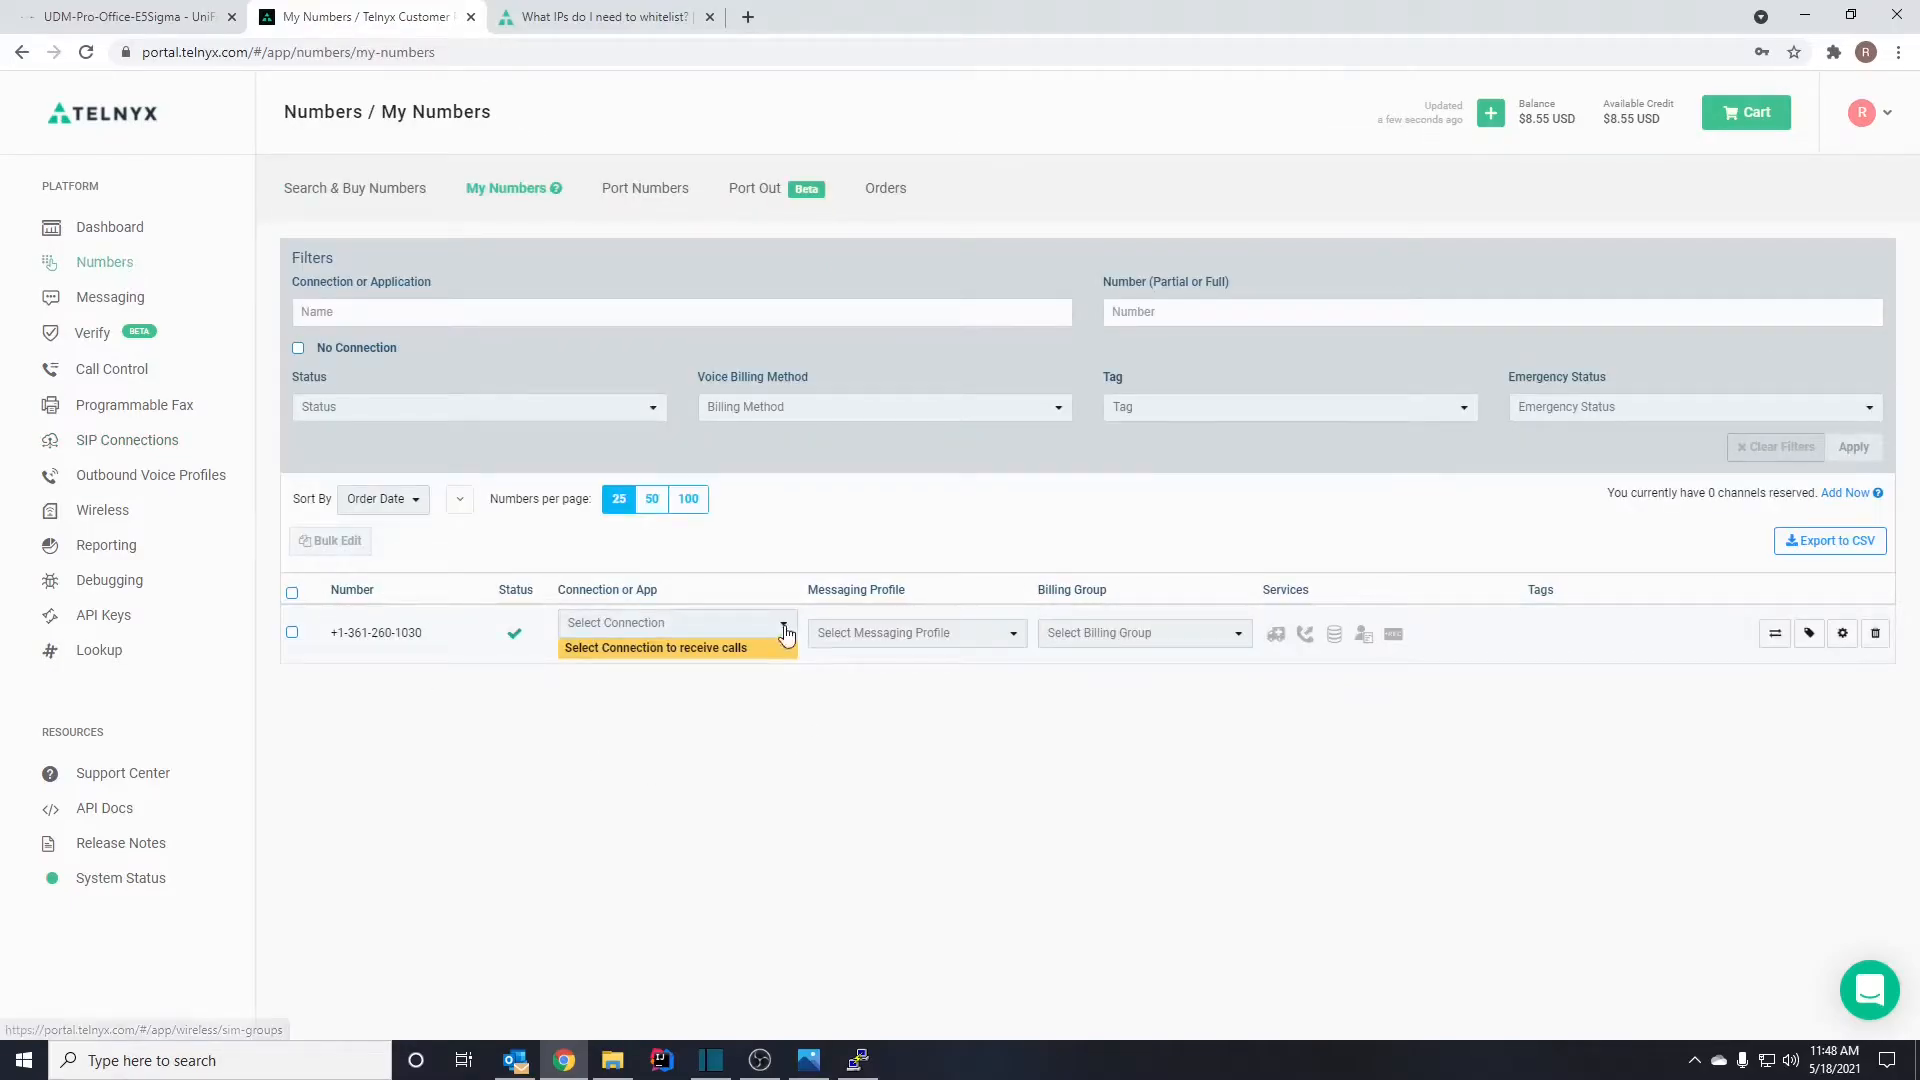
{"action": "left_click", "coordinate": [789, 625]}
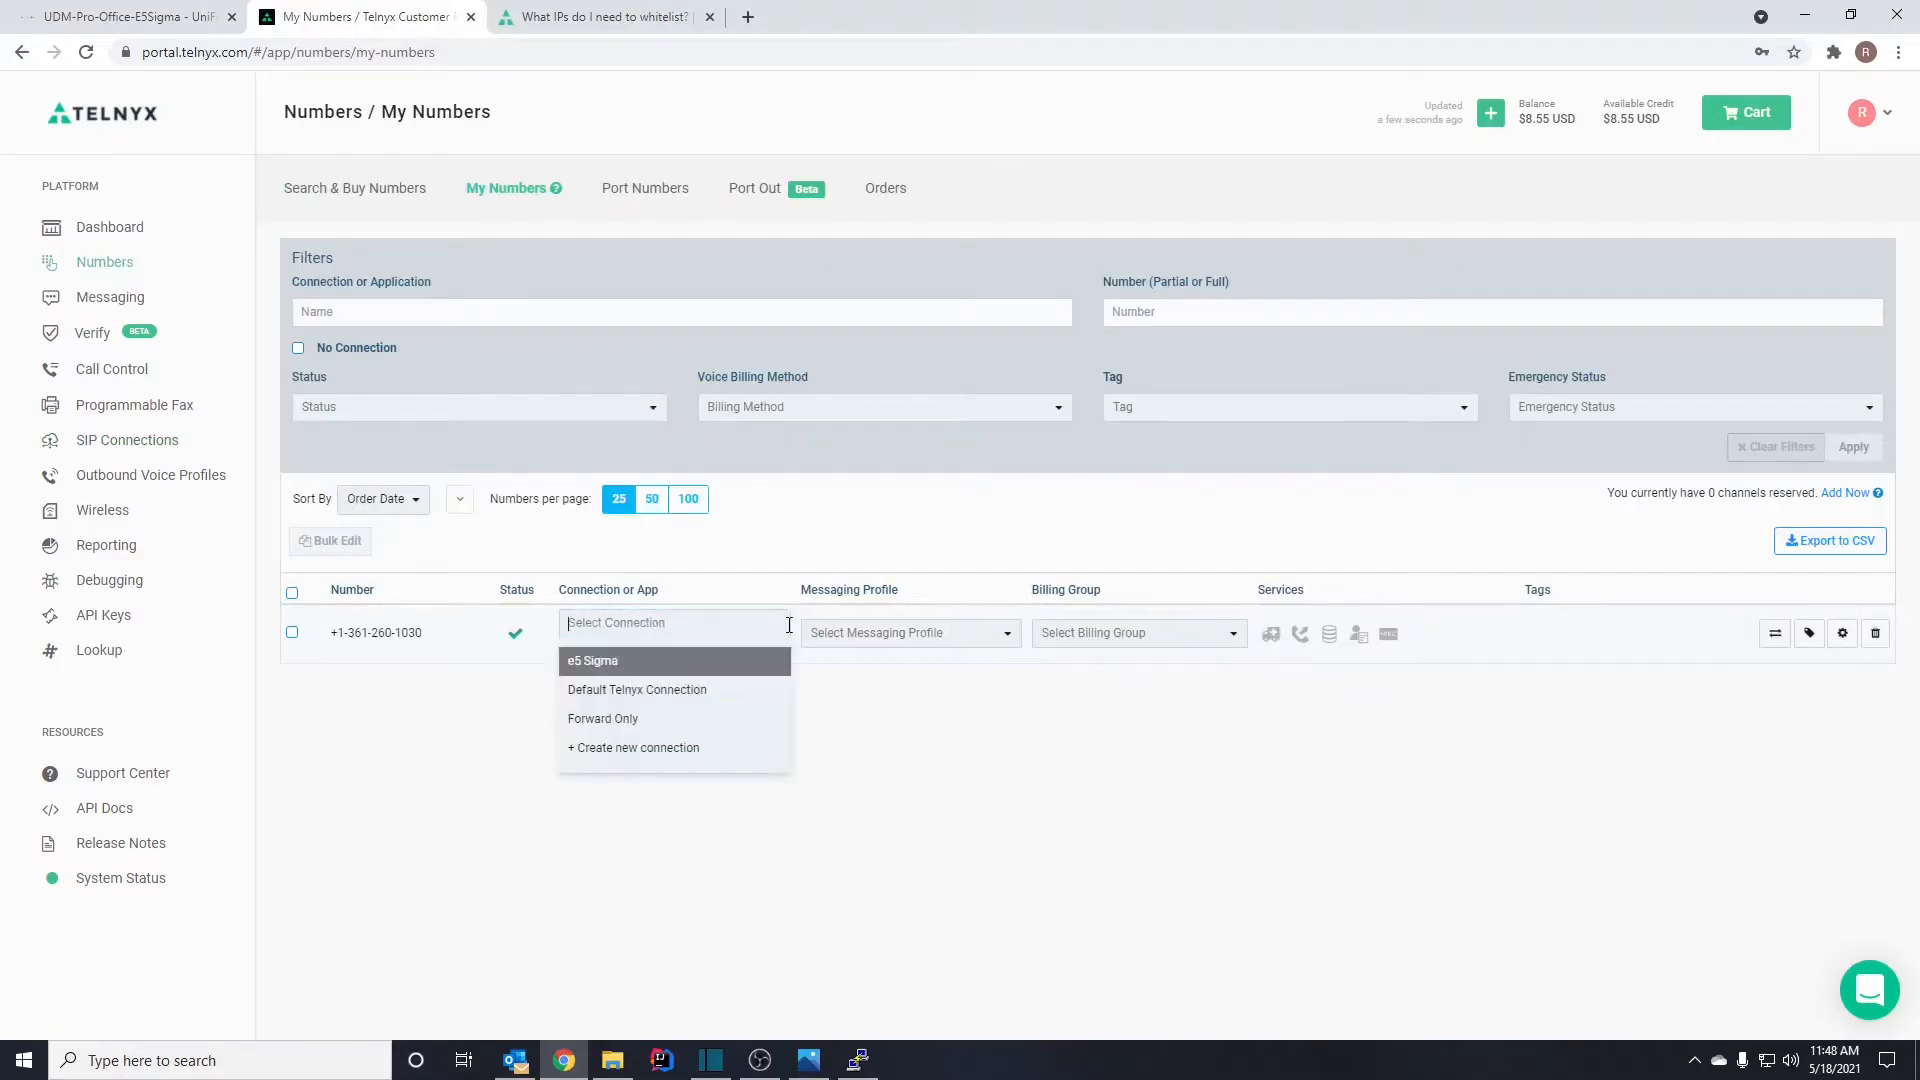
{"action": "left_click", "coordinate": [595, 661]}
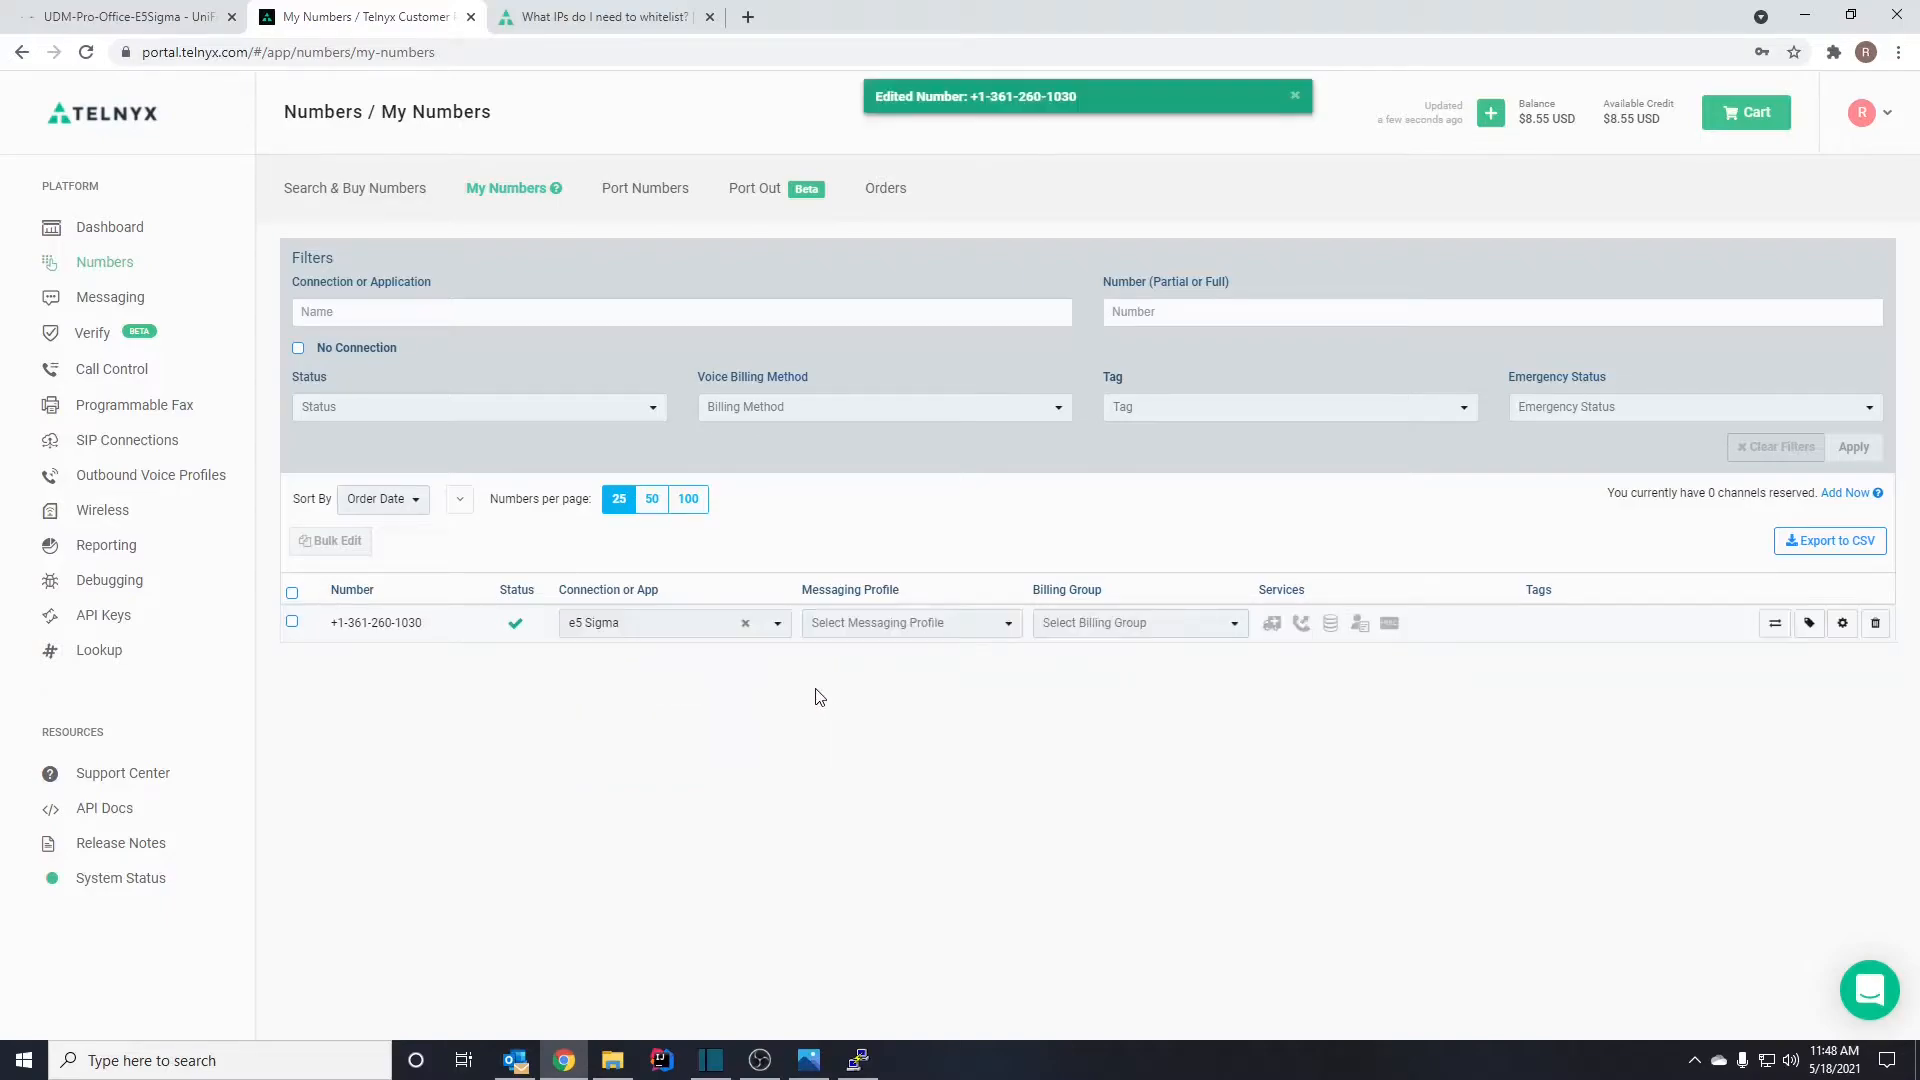
{"action": "left_click", "coordinate": [156, 448]}
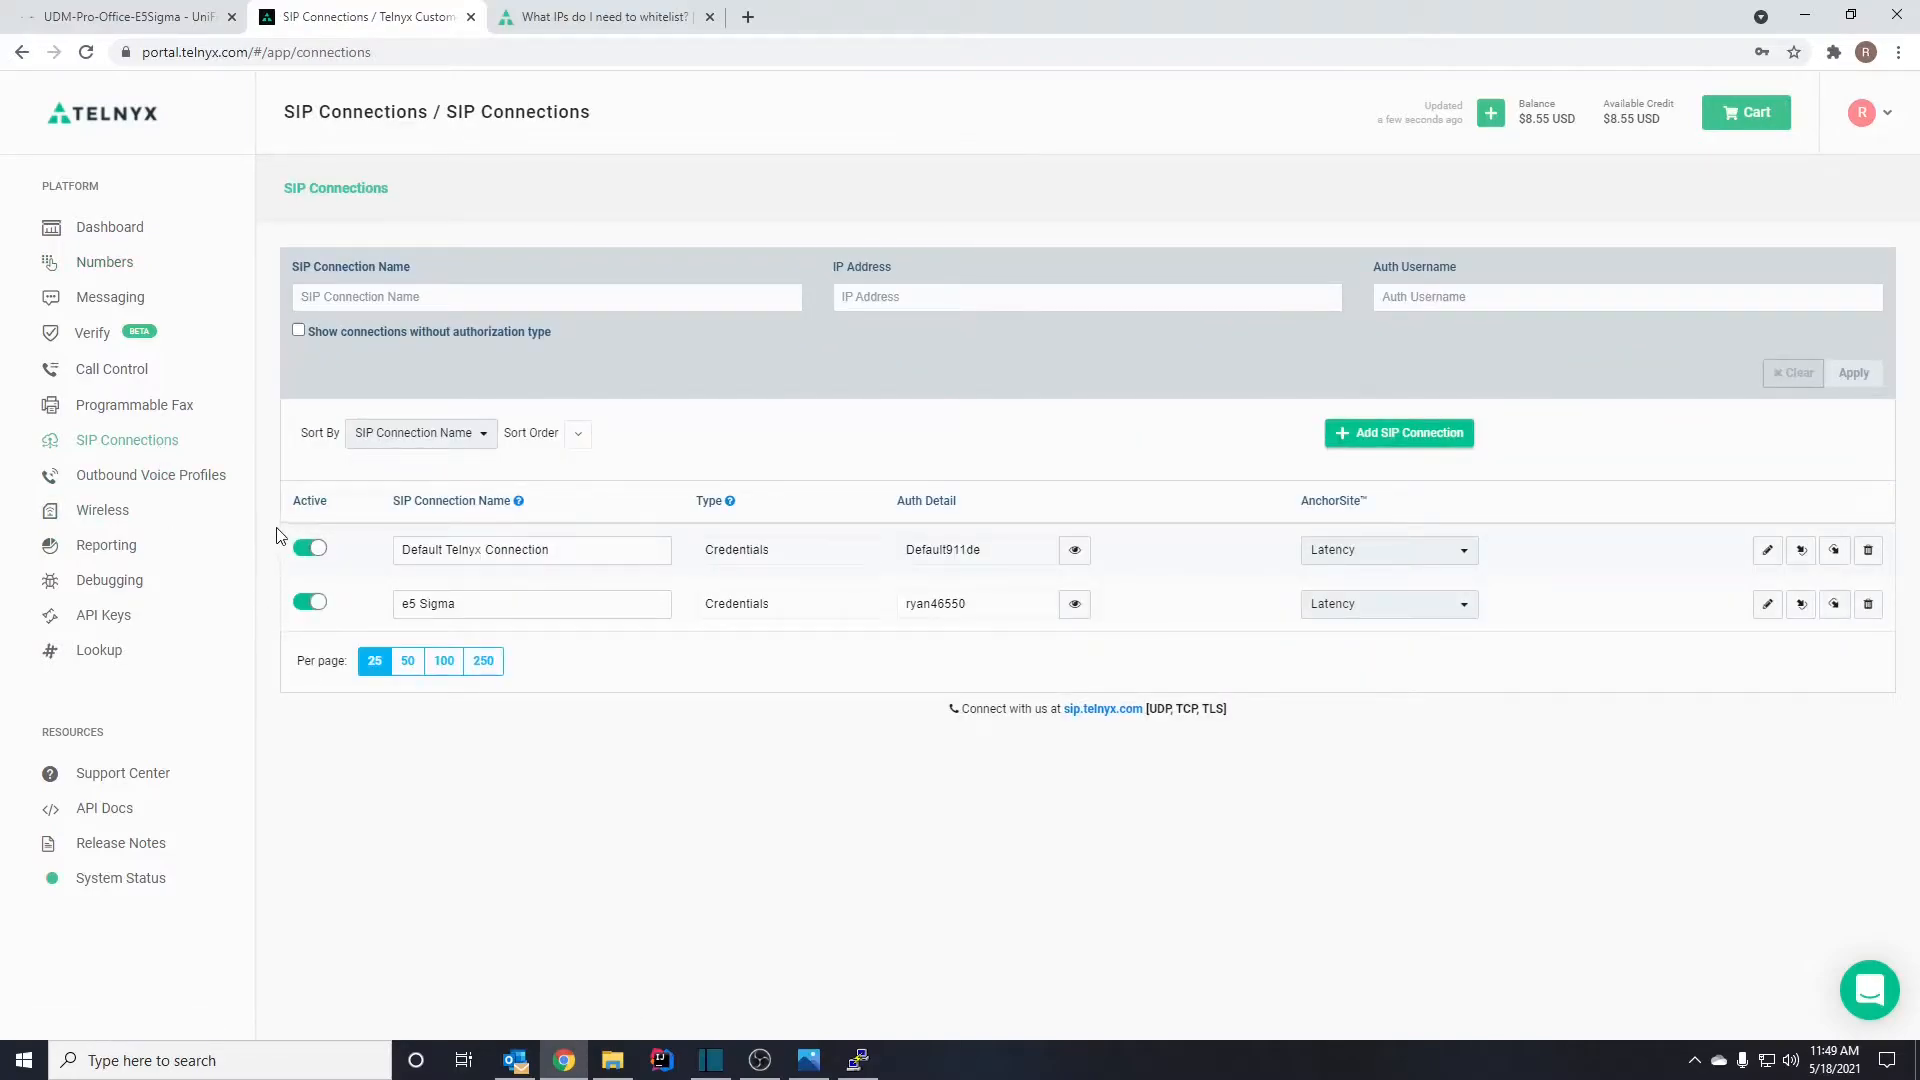
- Switch to the UniFi console and start an additional SIP provider named Telnyx in Talk's advanced settings
{"action": "left_click", "coordinate": [150, 17]}
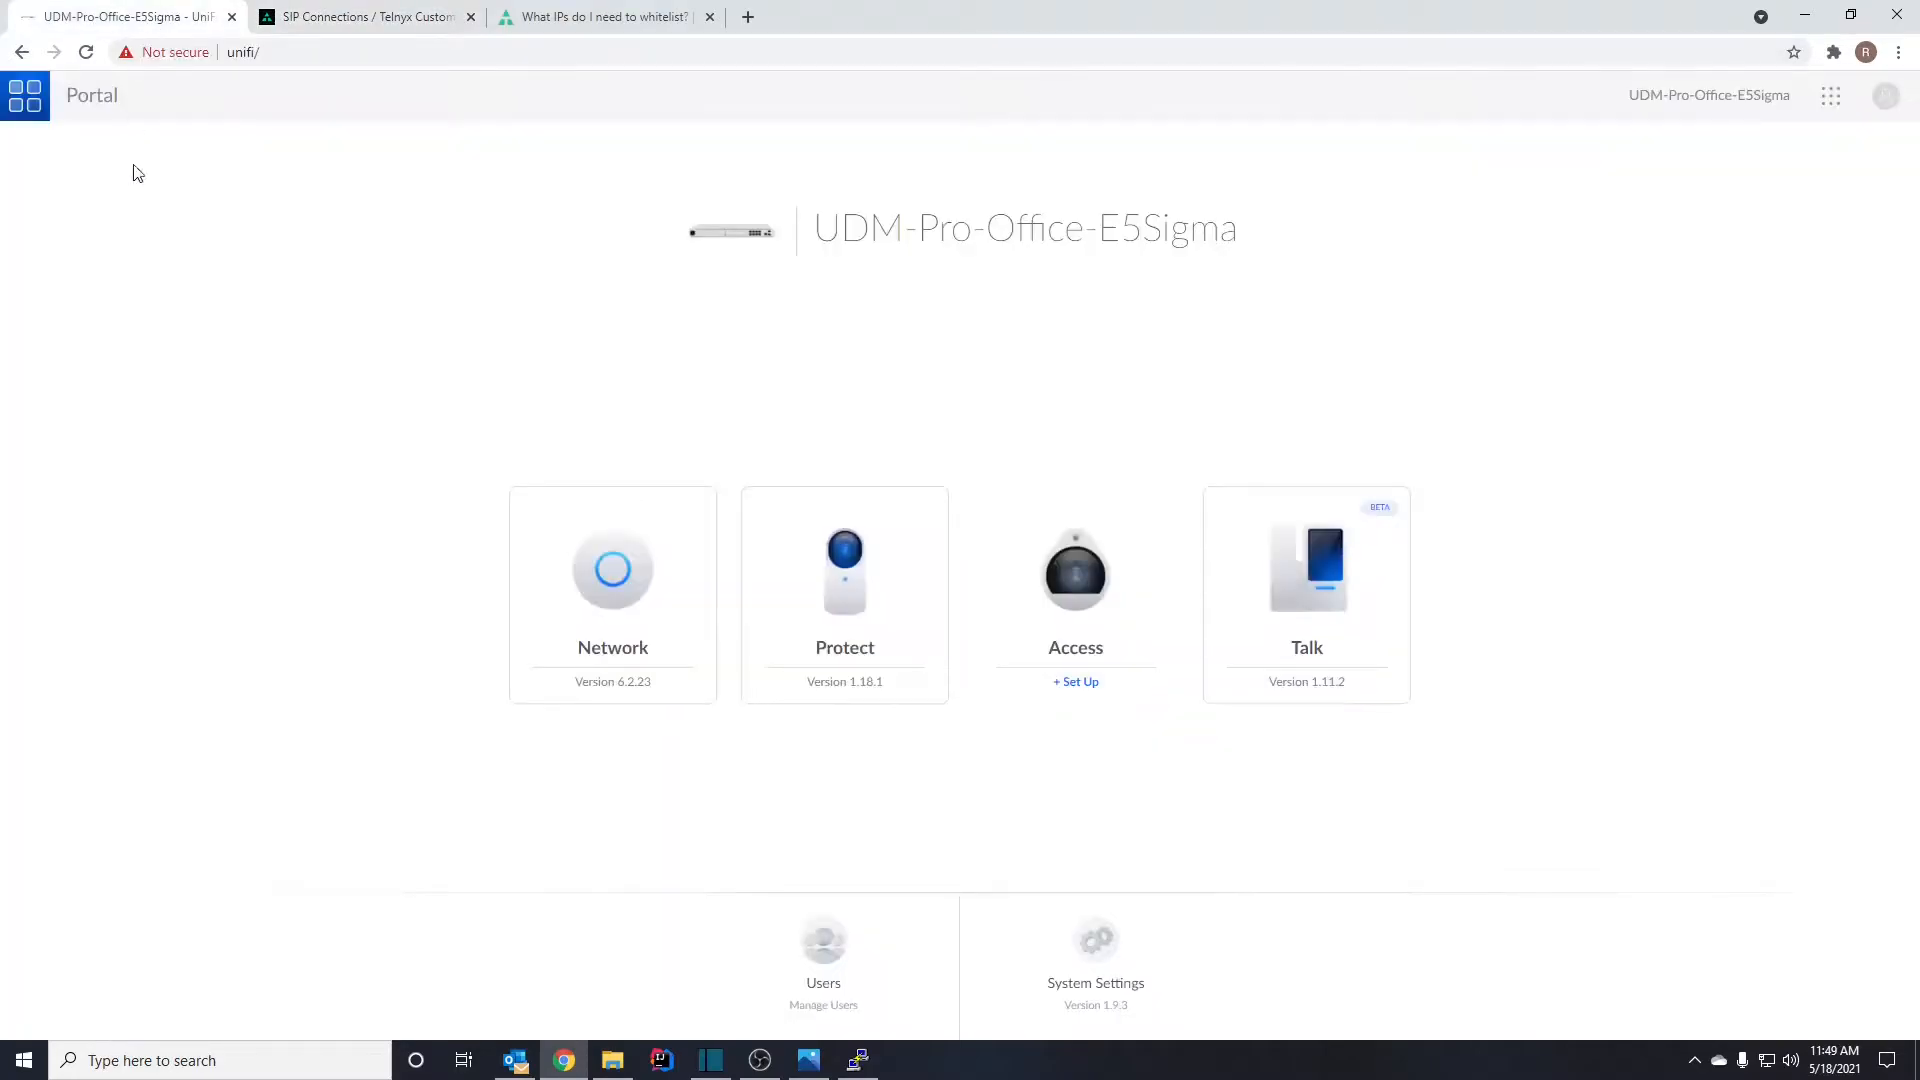
{"action": "left_click", "coordinate": [1334, 601]}
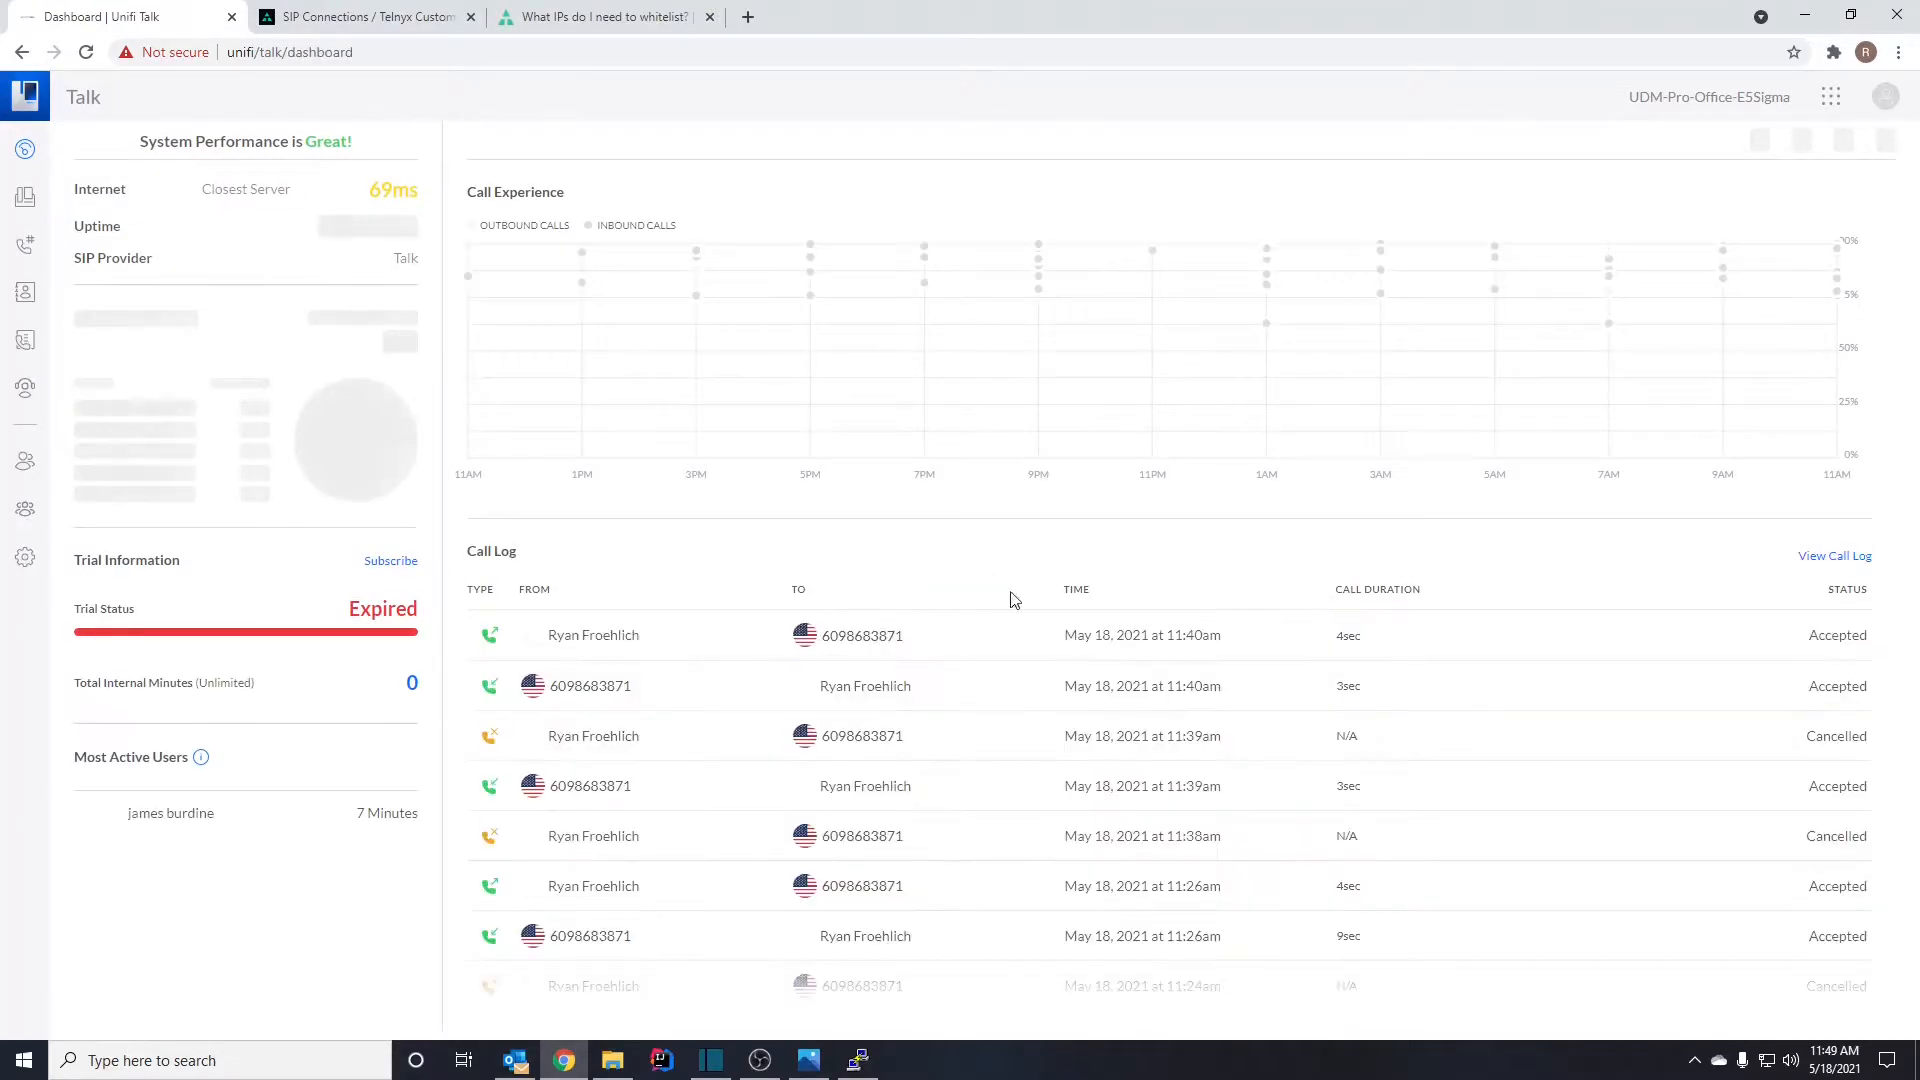
{"action": "left_click", "coordinate": [28, 562]}
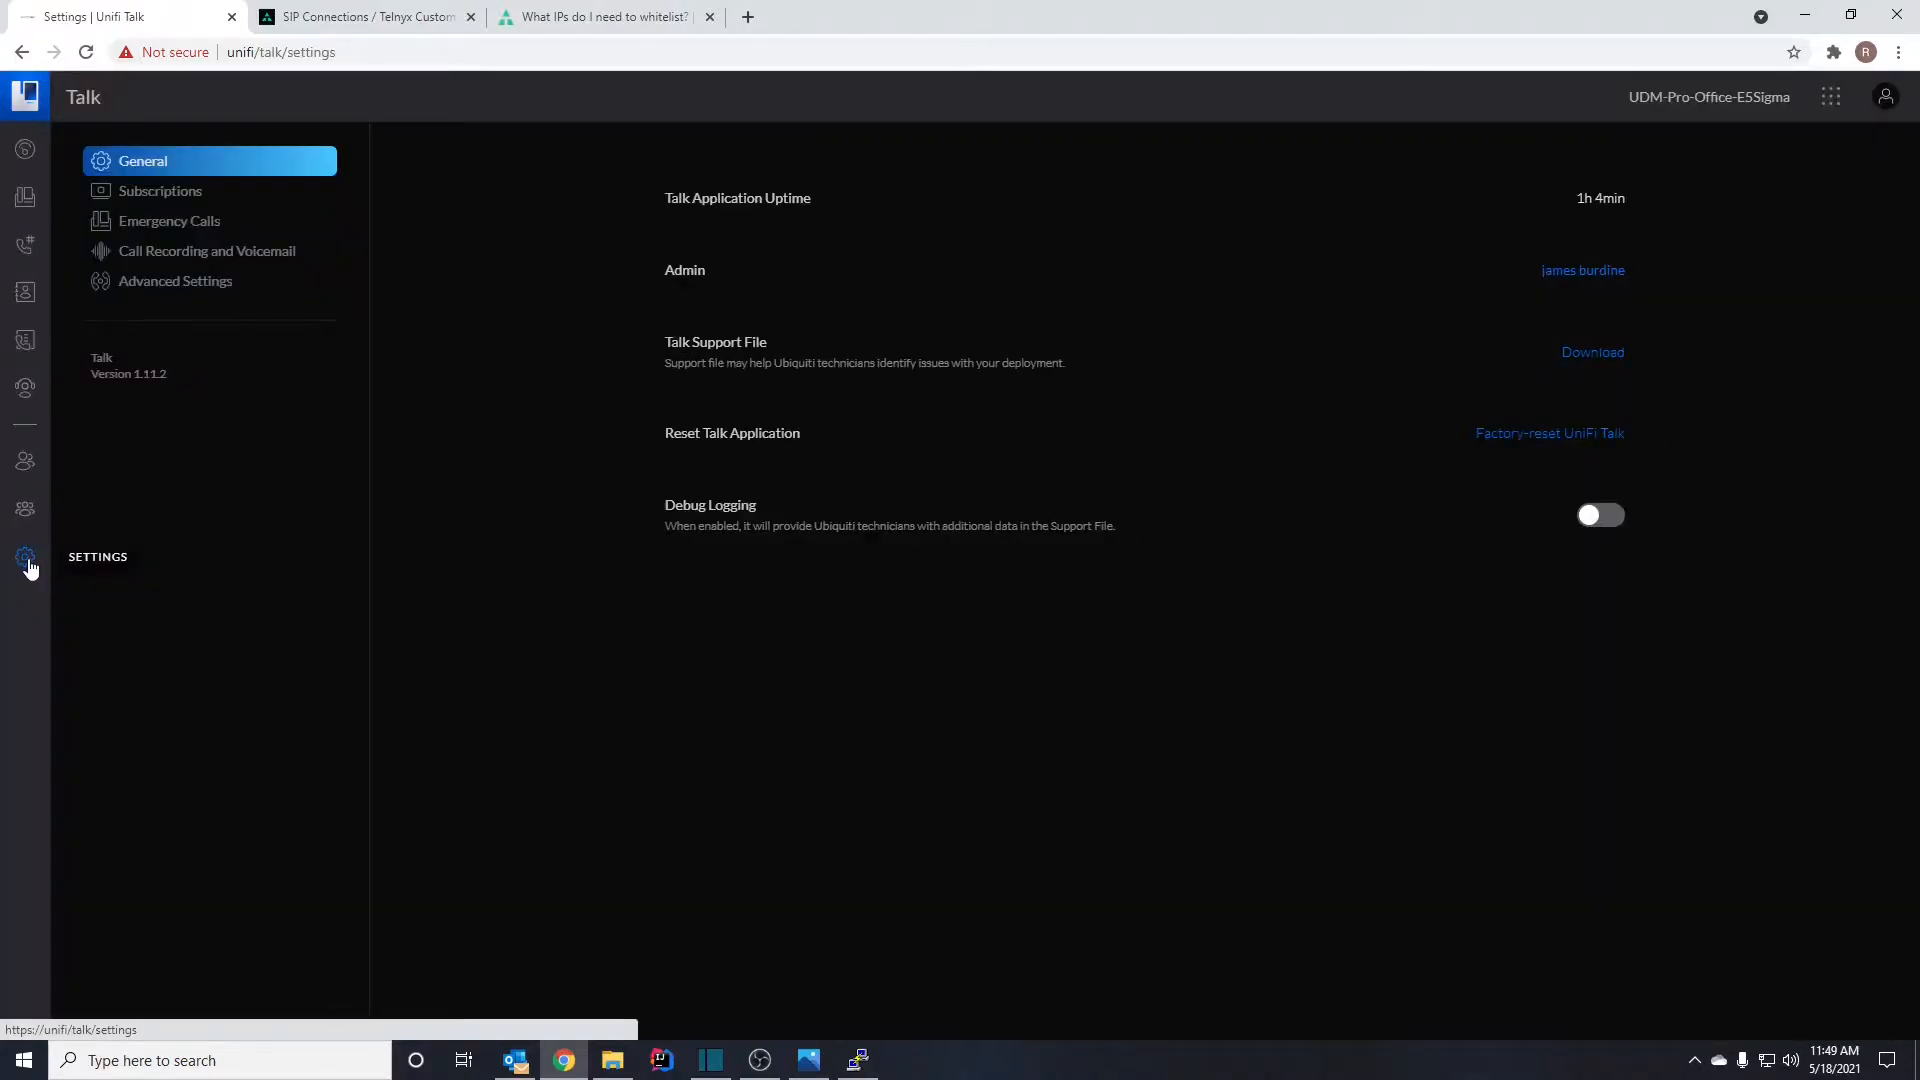
{"action": "left_click", "coordinate": [162, 285]}
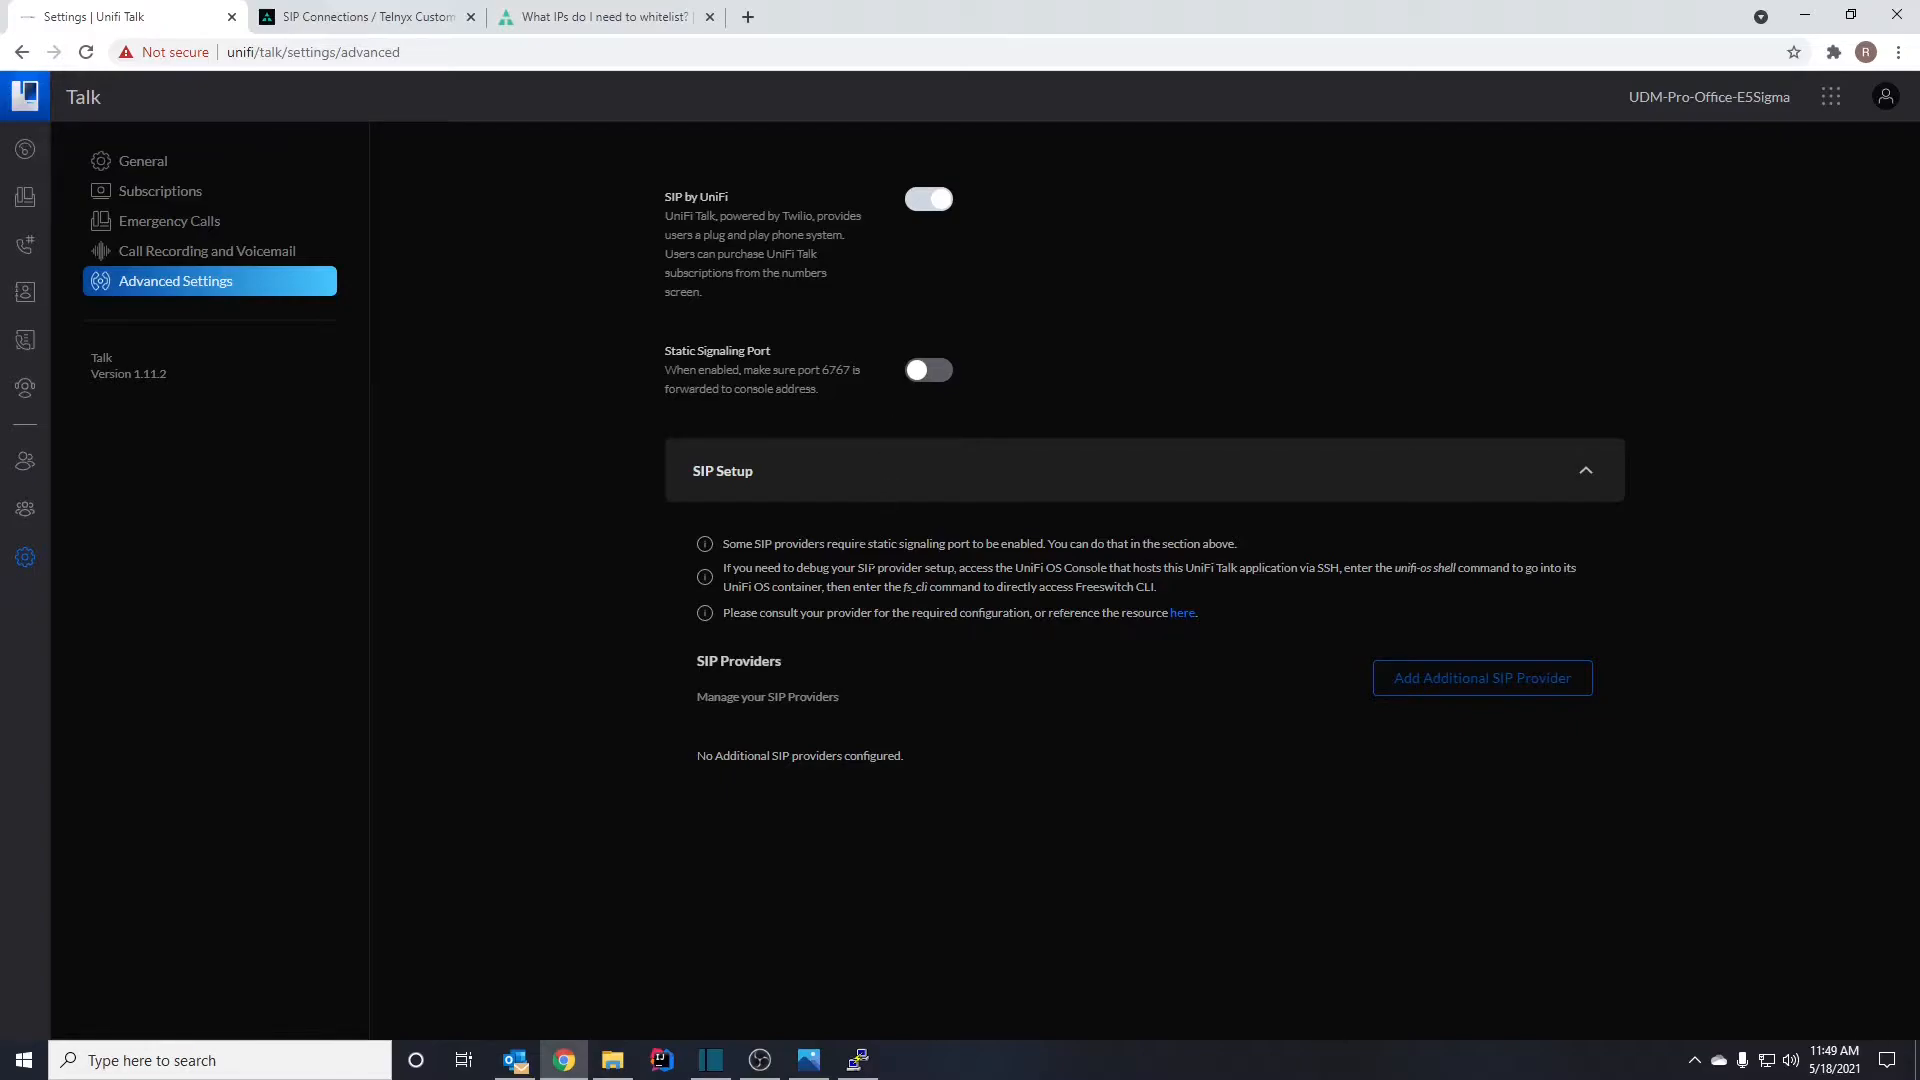
{"action": "left_click", "coordinate": [1477, 690]}
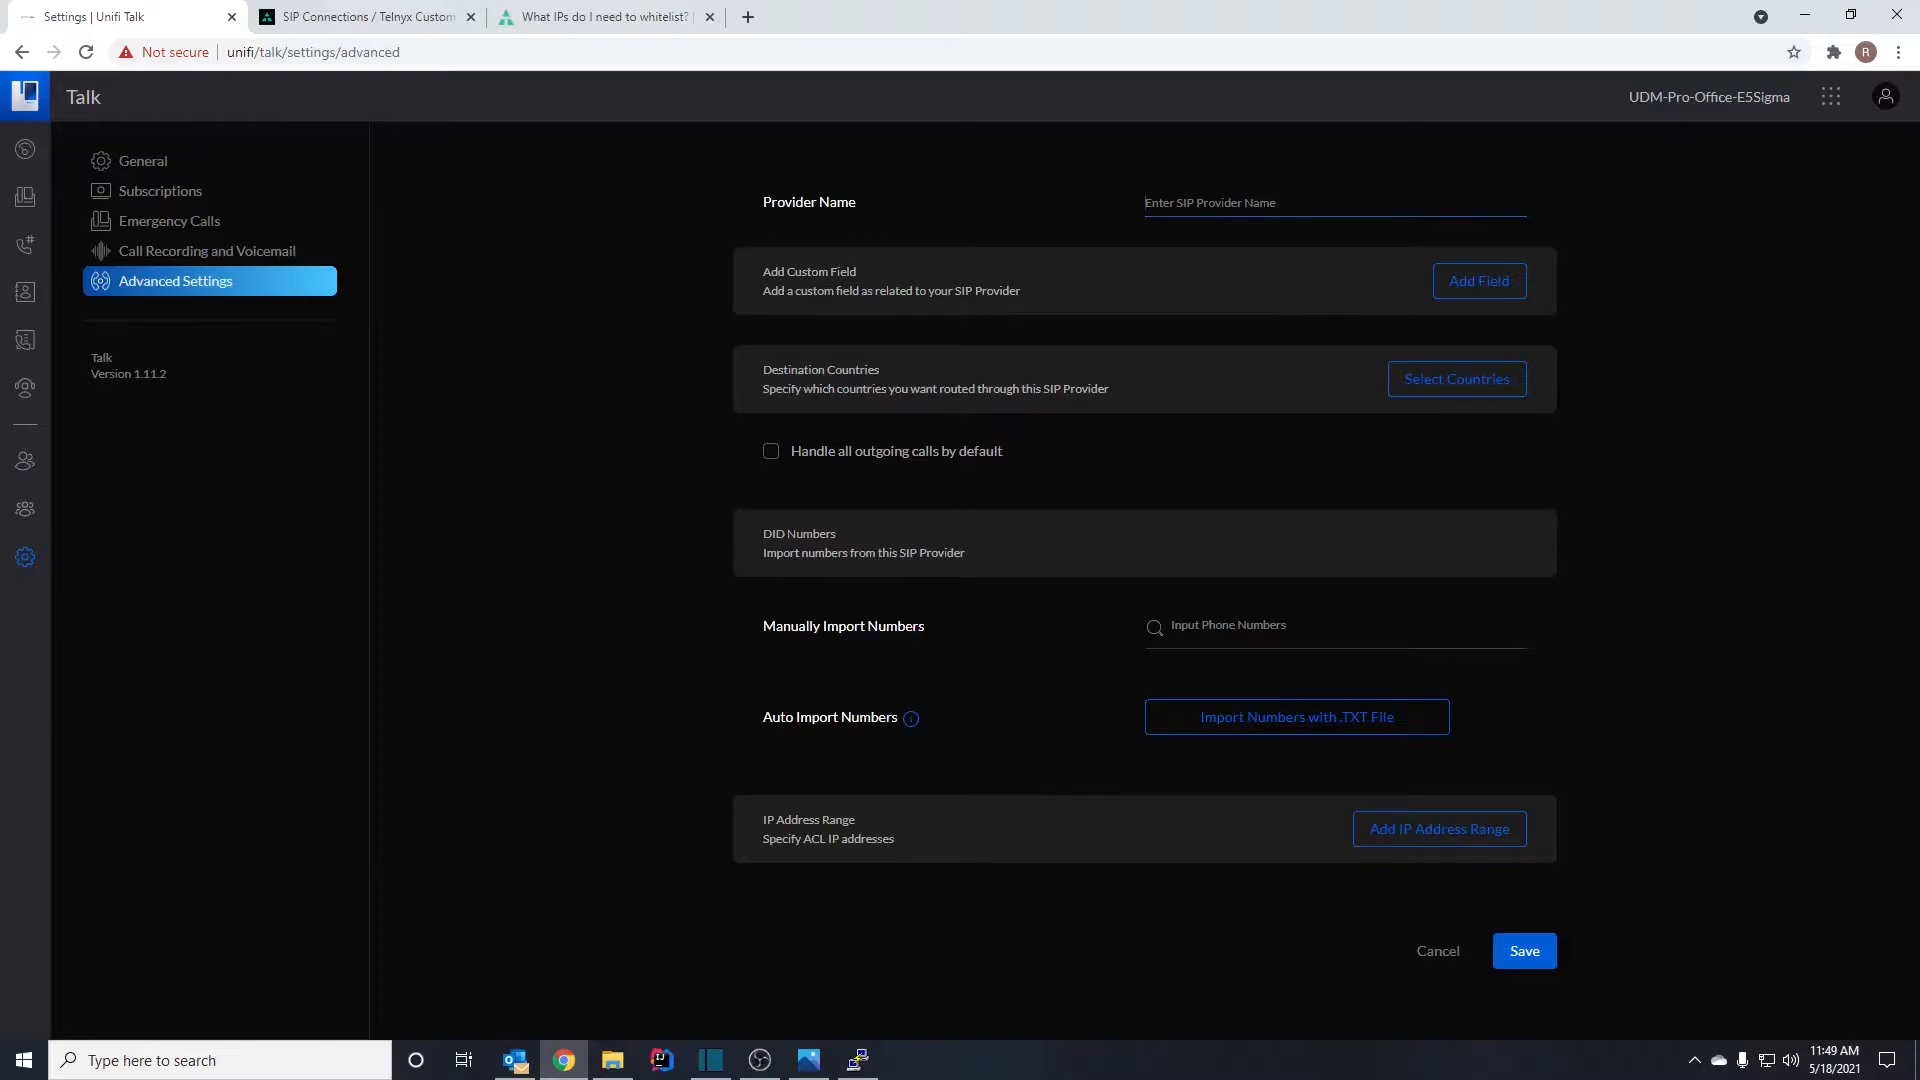
{"action": "type", "text": "Telnyx"}
- Add the custom fields realm, register and username to the Telnyx provider
{"action": "left_click", "coordinate": [1492, 284]}
{"action": "left_click", "coordinate": [941, 556]}
{"action": "type", "text": "realm"}
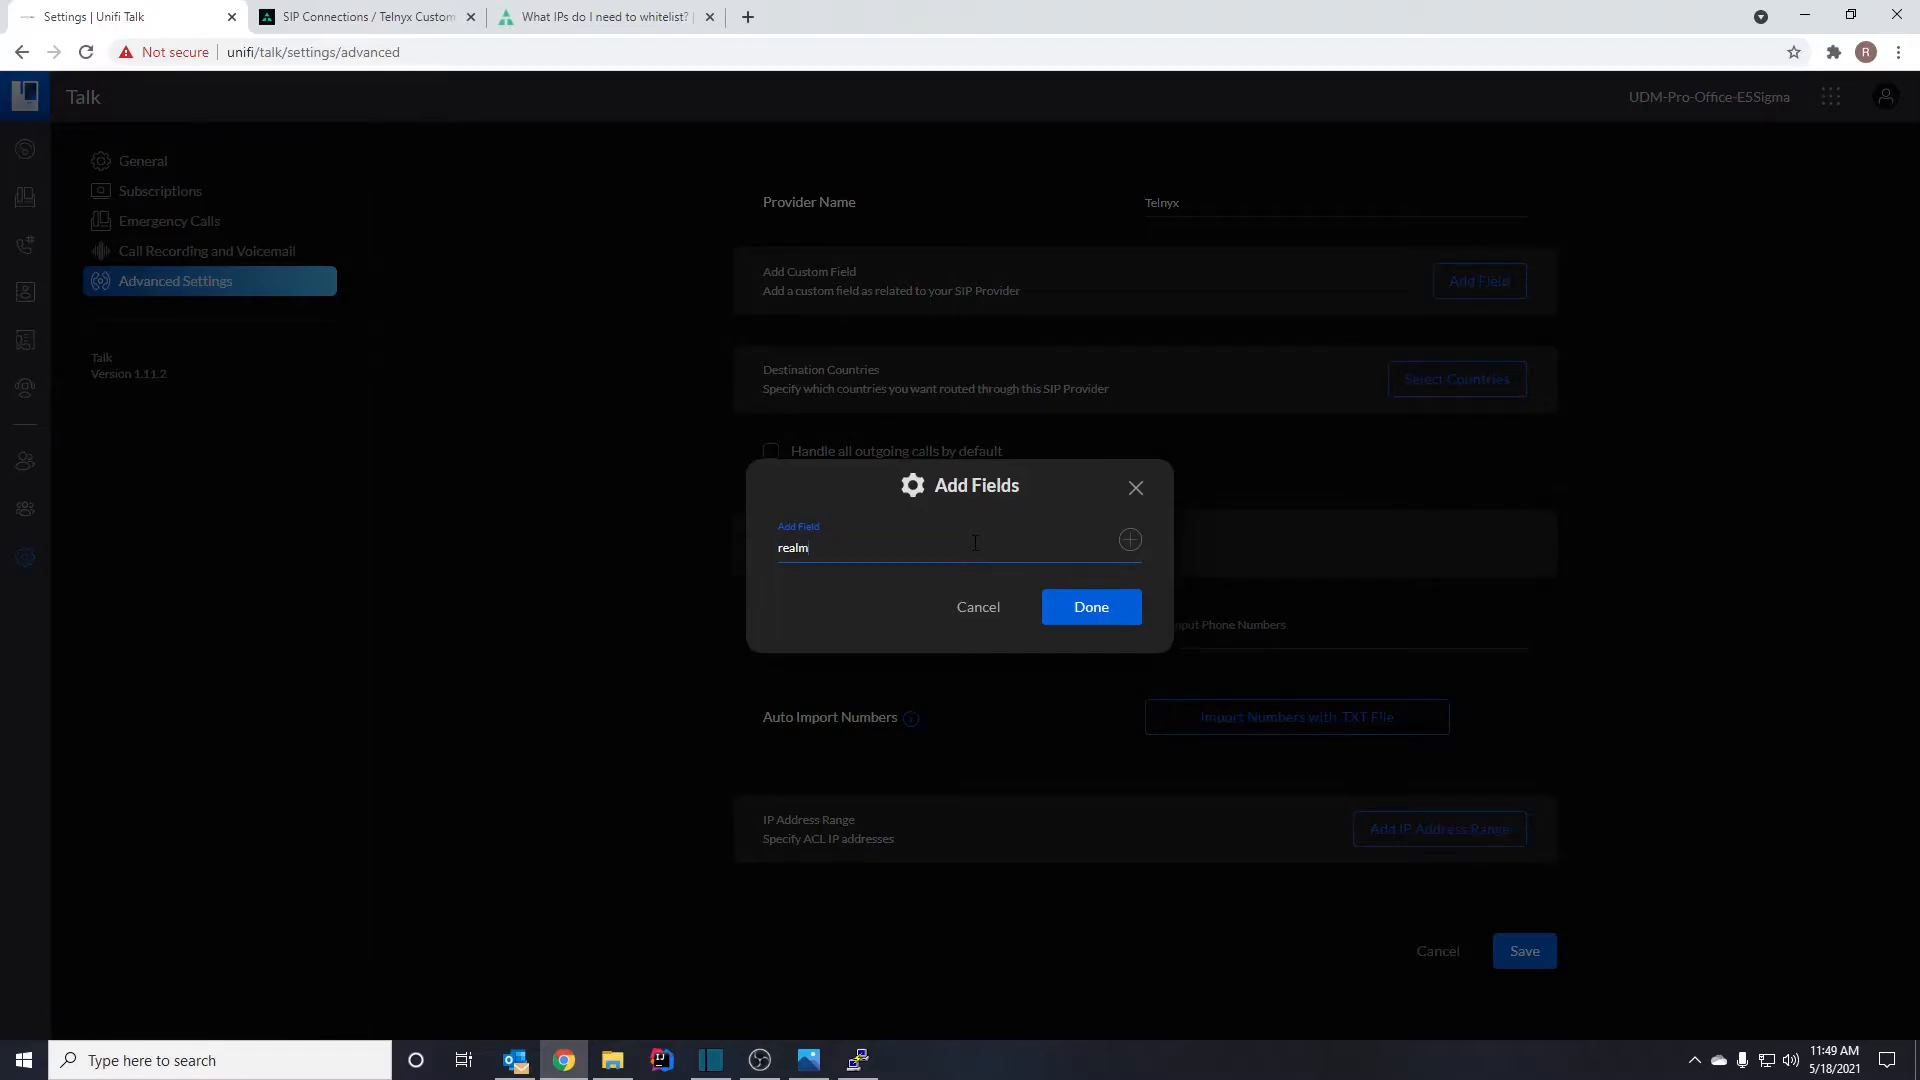
{"action": "left_click", "coordinate": [1128, 542]}
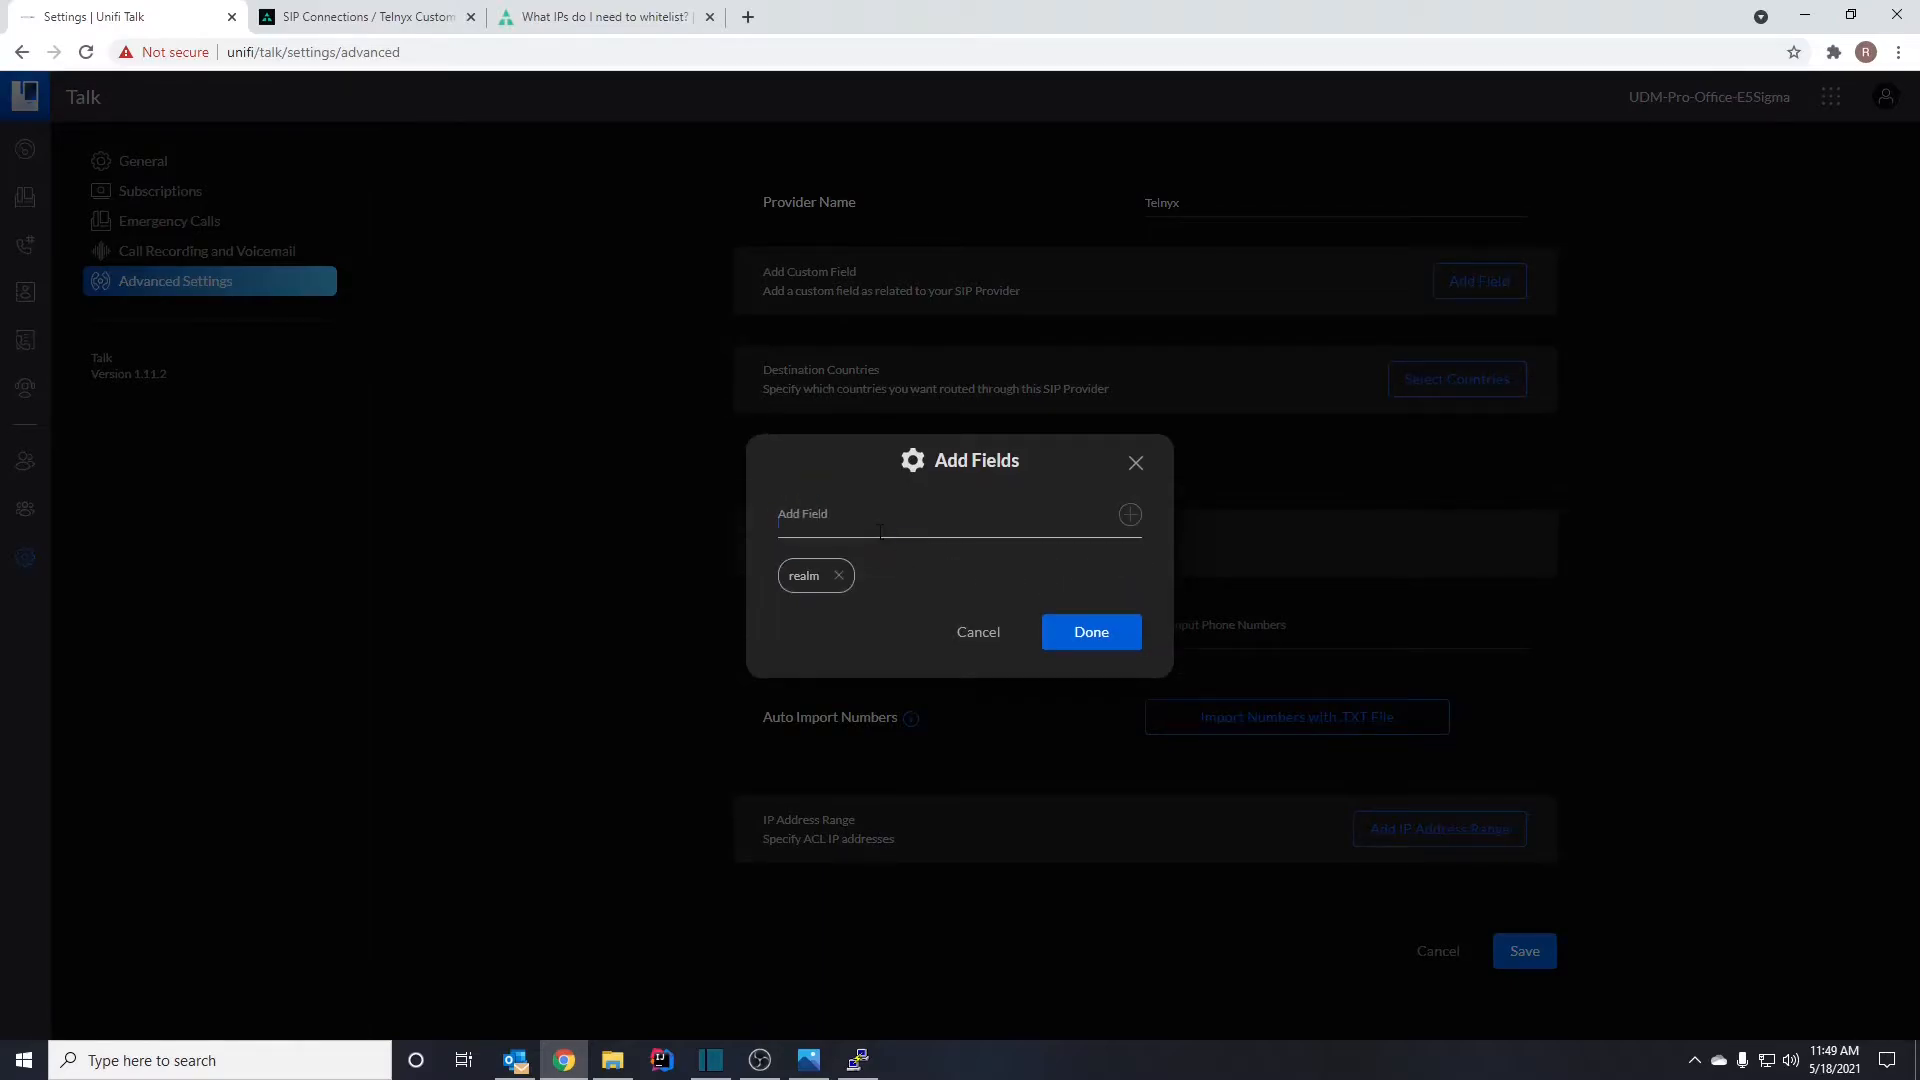
{"action": "type", "text": "register"}
{"action": "left_click", "coordinate": [1130, 514]}
{"action": "left_click", "coordinate": [877, 527]}
{"action": "type", "text": "username"}
{"action": "left_click", "coordinate": [1129, 513]}
- Add the custom fields password and retry_seconds, try to include expire-second as well, and finish adding fields
{"action": "left_click", "coordinate": [965, 518]}
{"action": "type", "text": "password"}
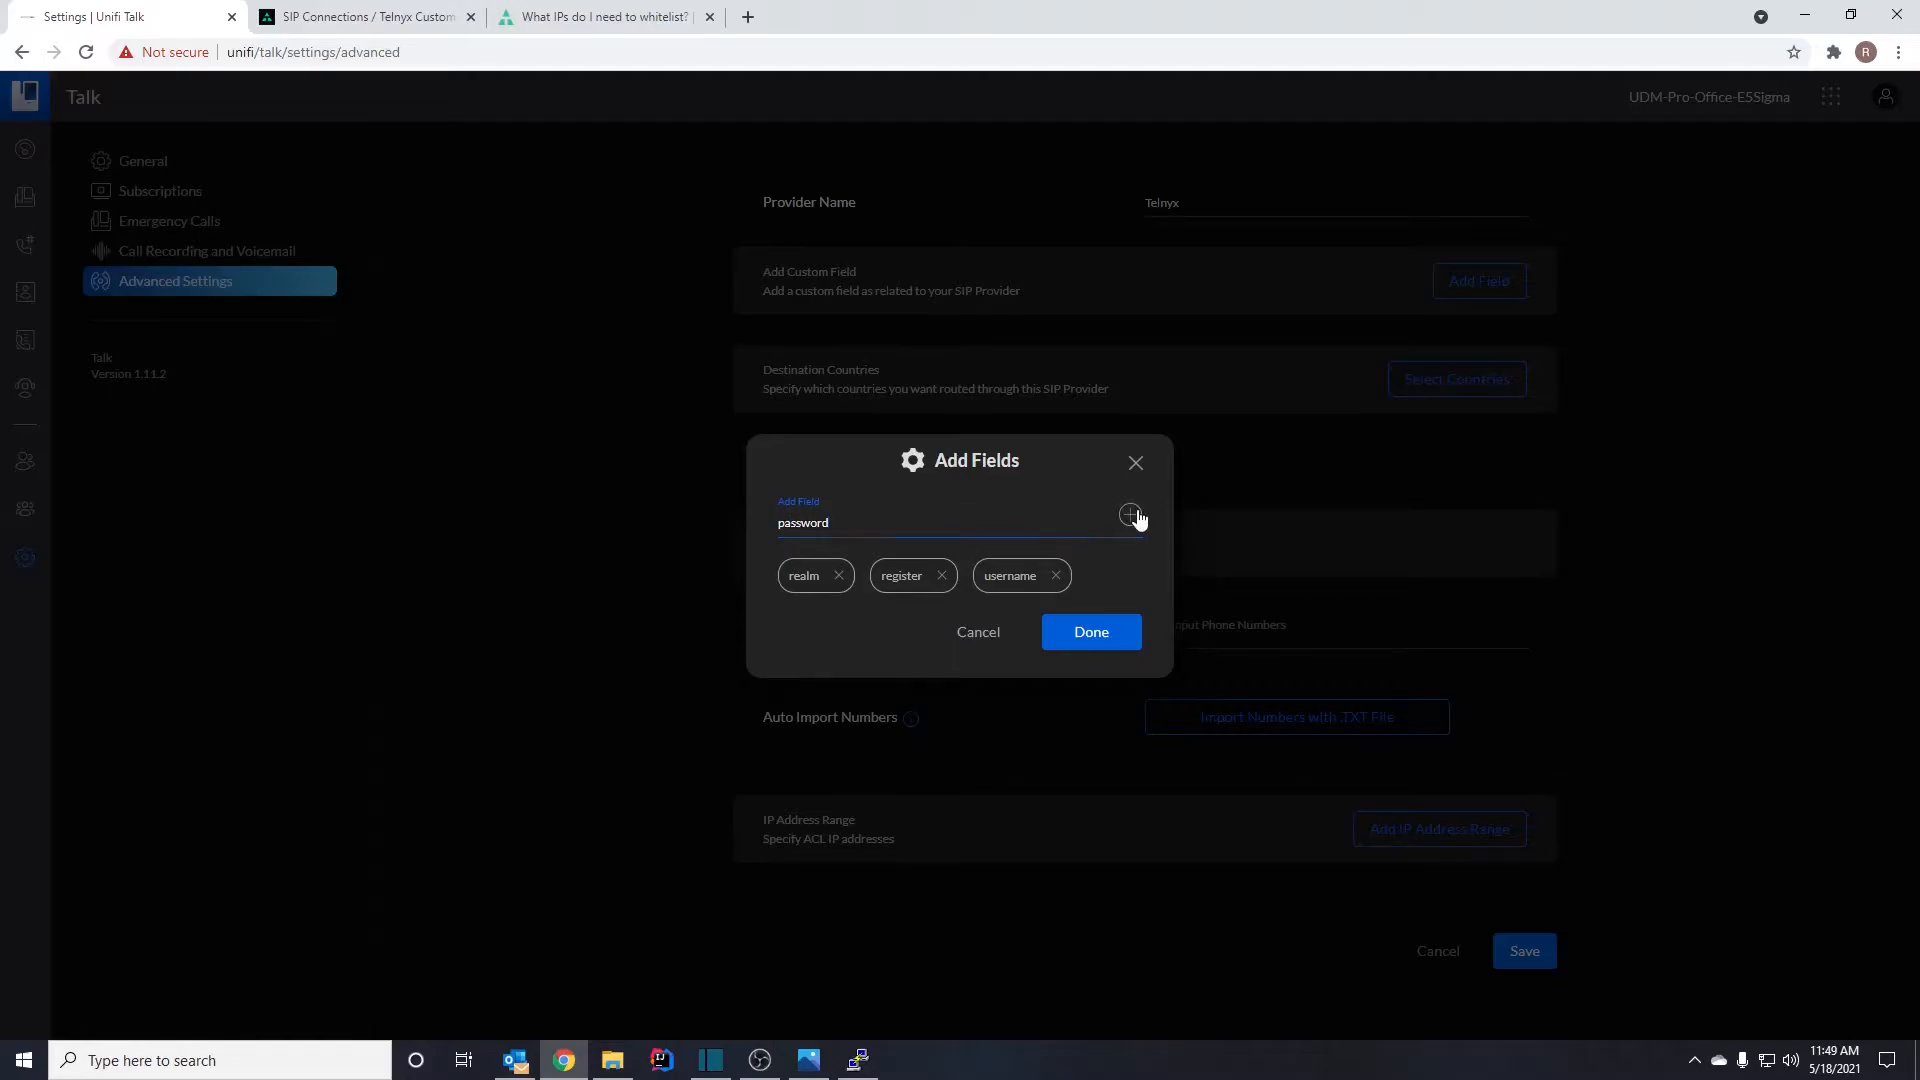
{"action": "left_click", "coordinate": [1129, 514]}
{"action": "left_click", "coordinate": [899, 501]}
{"action": "type", "text": "retry"}
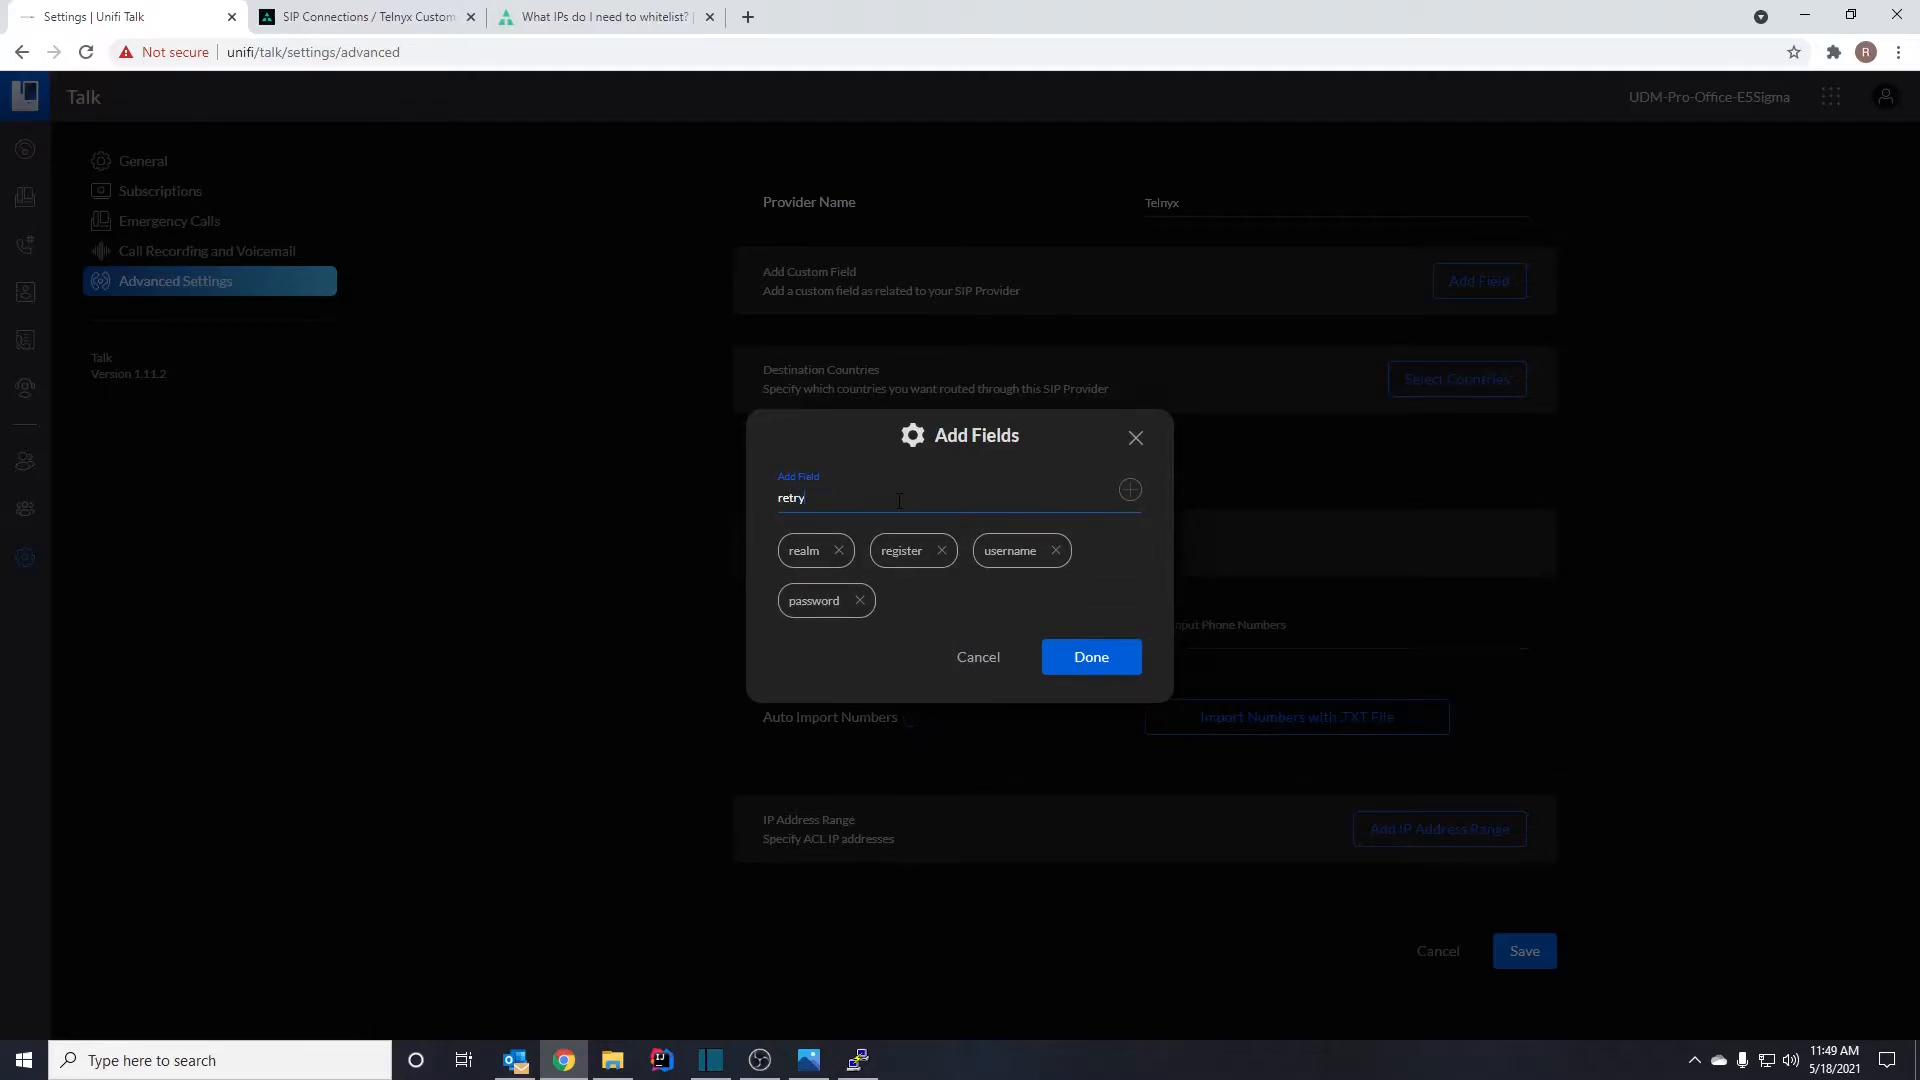
{"action": "type", "text": "_seconds"}
{"action": "left_click", "coordinate": [1130, 489]}
{"action": "left_click", "coordinate": [911, 501]}
{"action": "type", "text": "expire-second"}
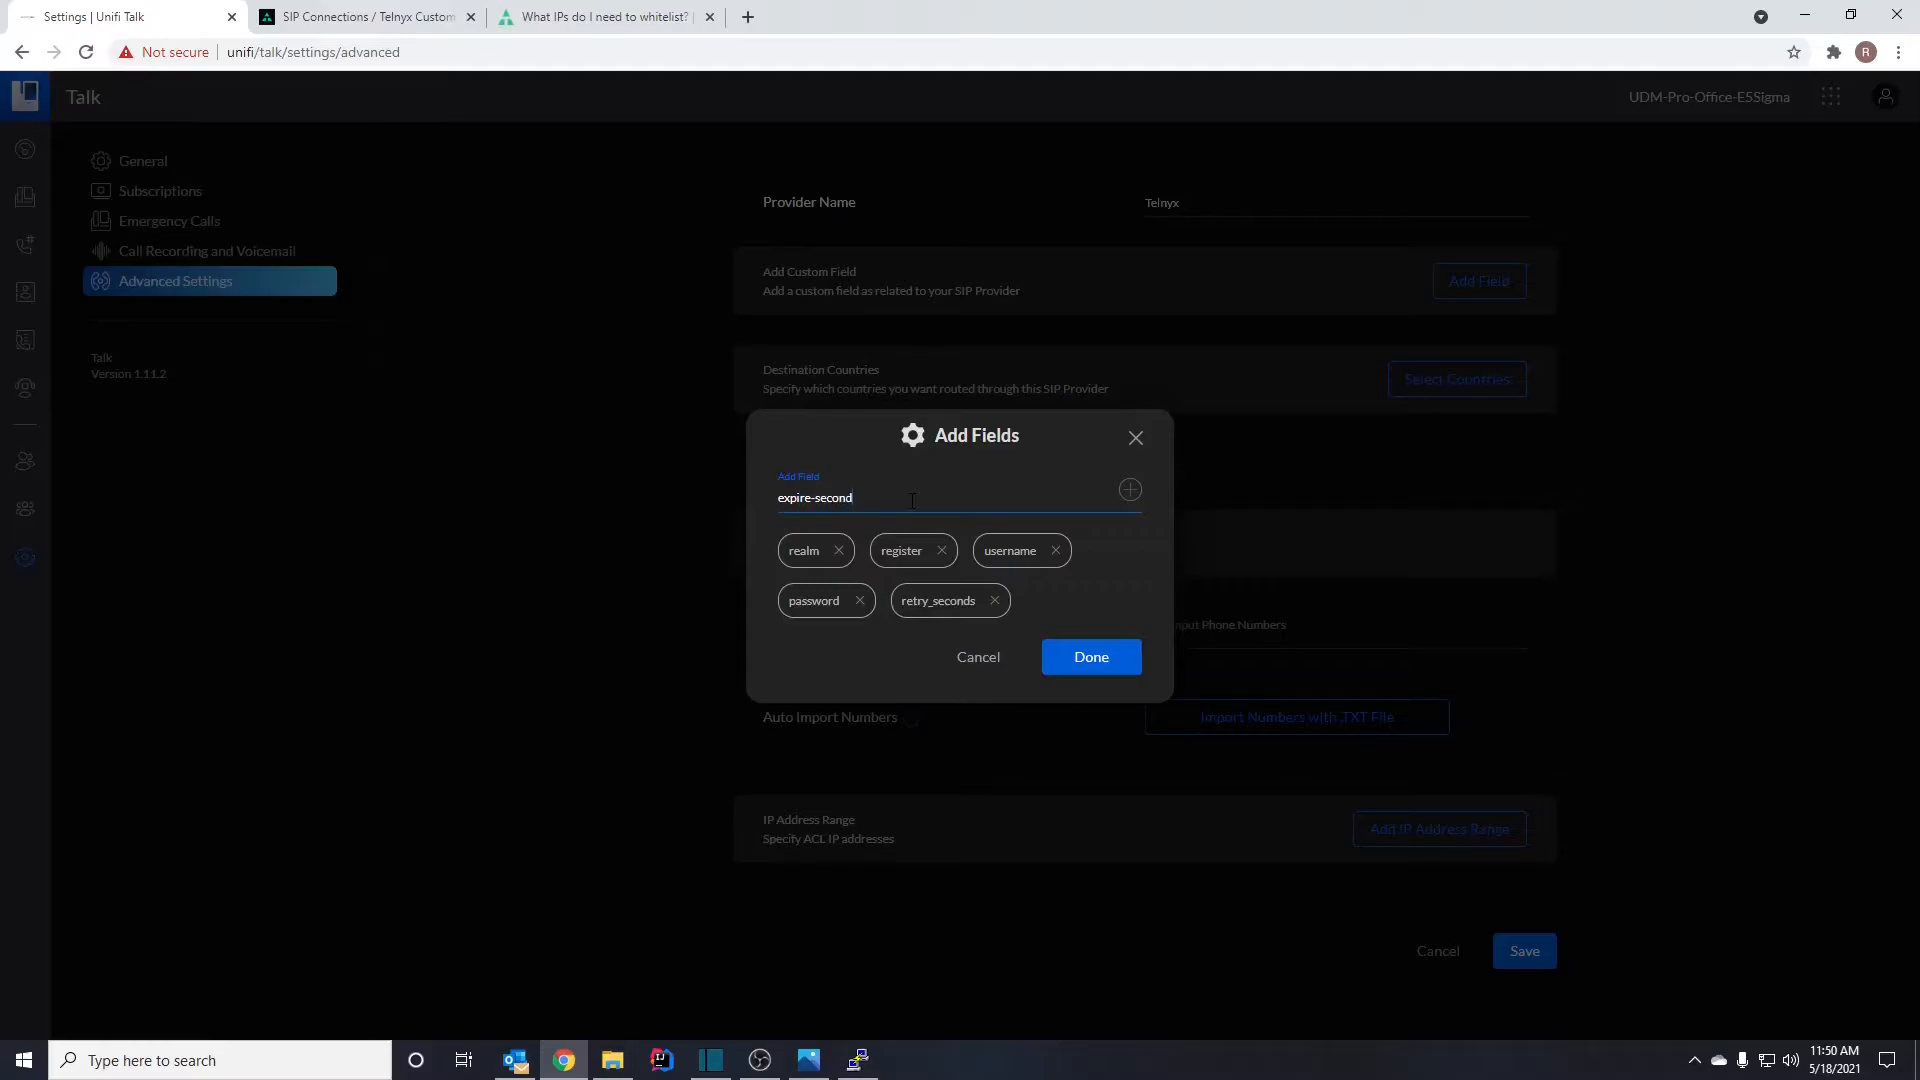
{"action": "left_click", "coordinate": [1100, 657]}
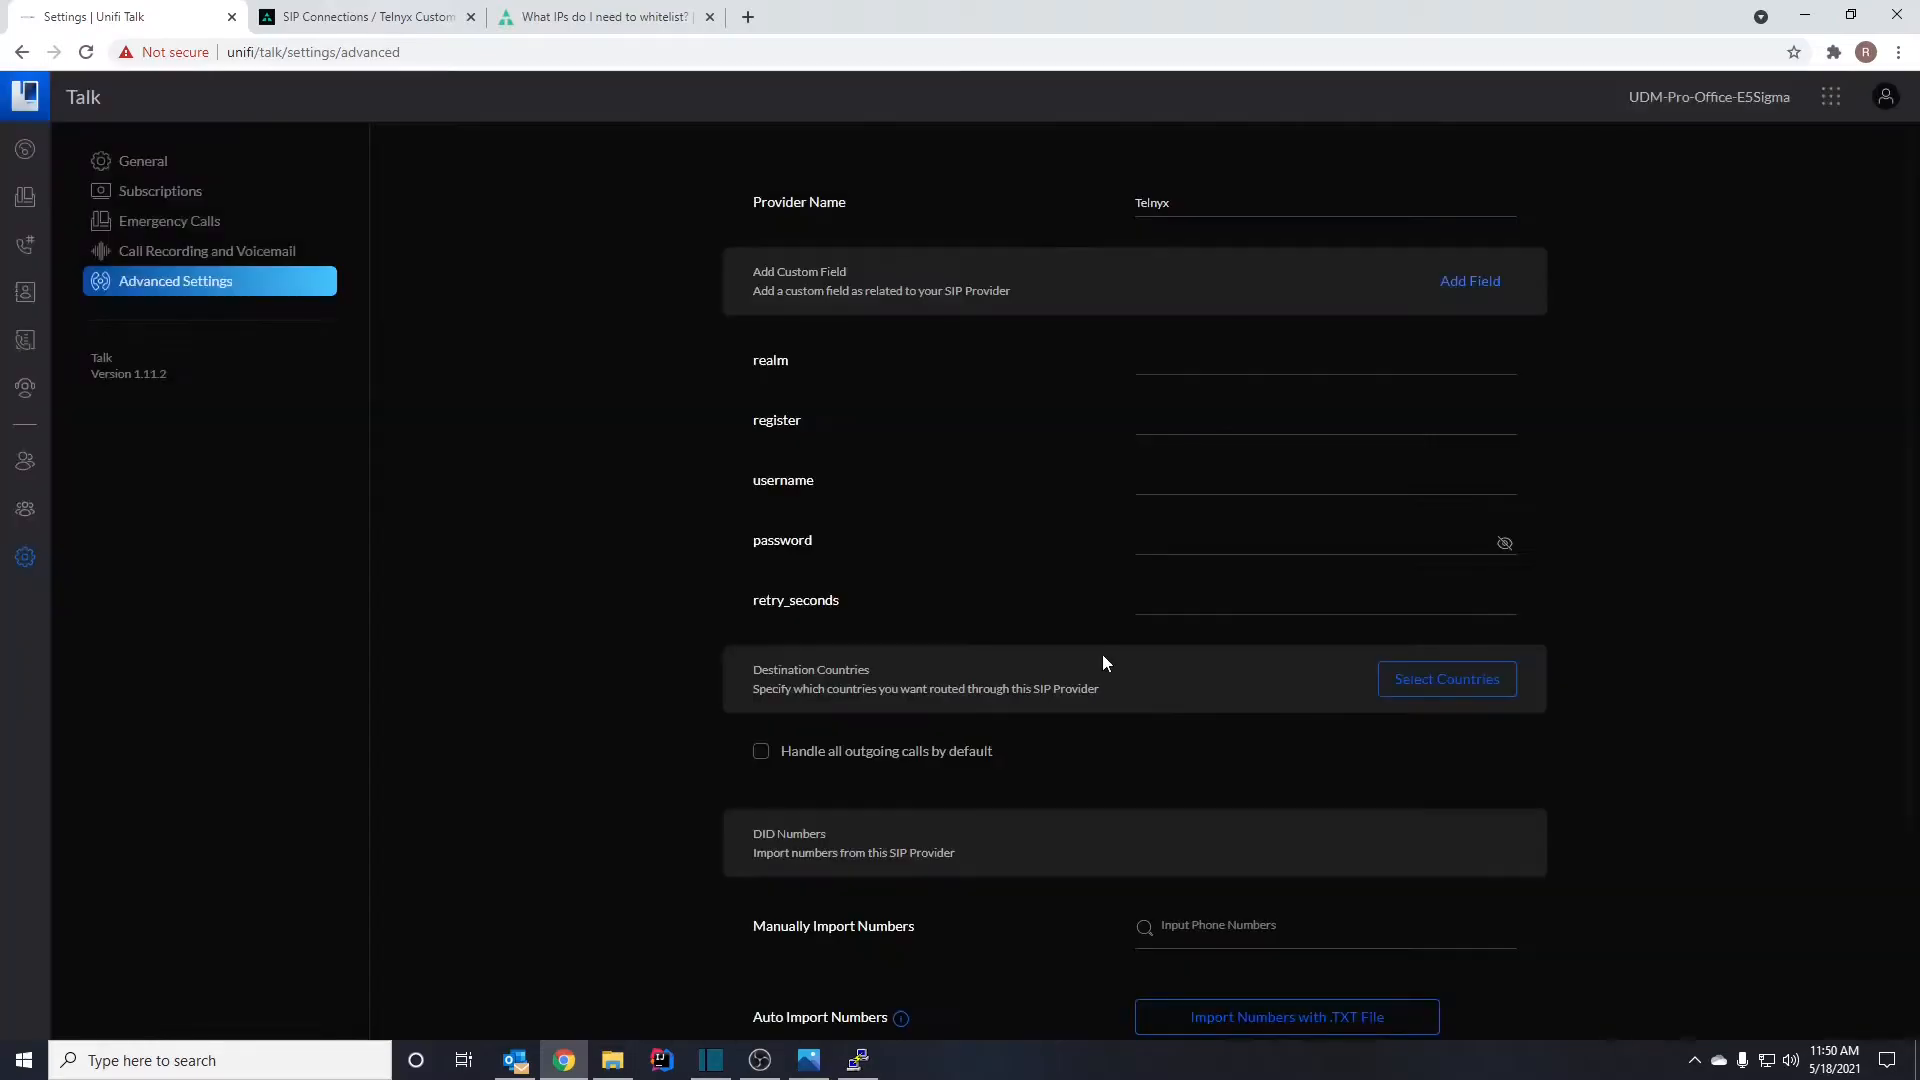
- Set the provider's realm to sip.telnyx.com and register to true
{"action": "left_click", "coordinate": [1150, 362]}
{"action": "left_click", "coordinate": [1160, 362]}
{"action": "type", "text": "sip.telnyx.com"}
{"action": "key", "text": "Tab"}
{"action": "type", "text": "true"}
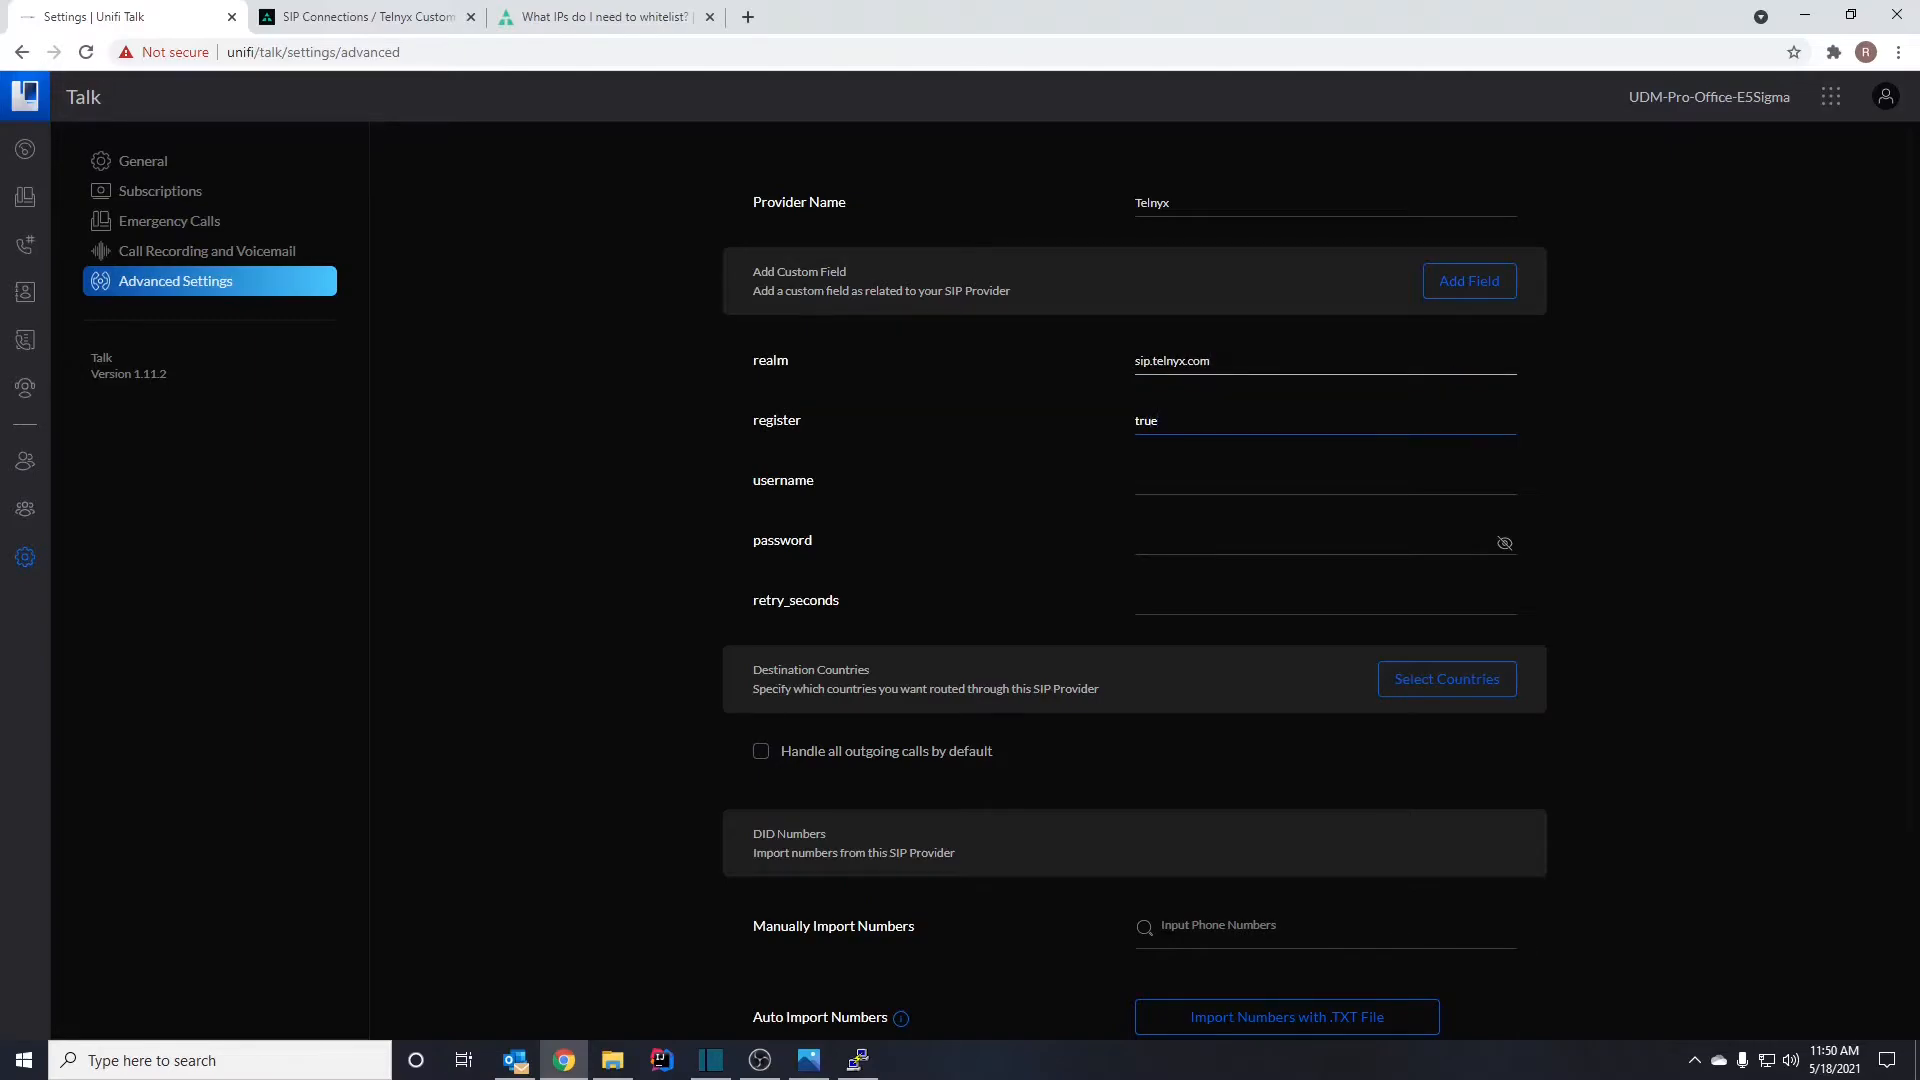
- Copy the e5 Sigma connection's auth username from the Telnyx portal into the UniFi Talk provider's username field
{"action": "left_click", "coordinate": [405, 18]}
{"action": "left_click_drag", "start_coordinate": [979, 605], "coordinate": [902, 600]}
{"action": "key", "text": "ctrl+c"}
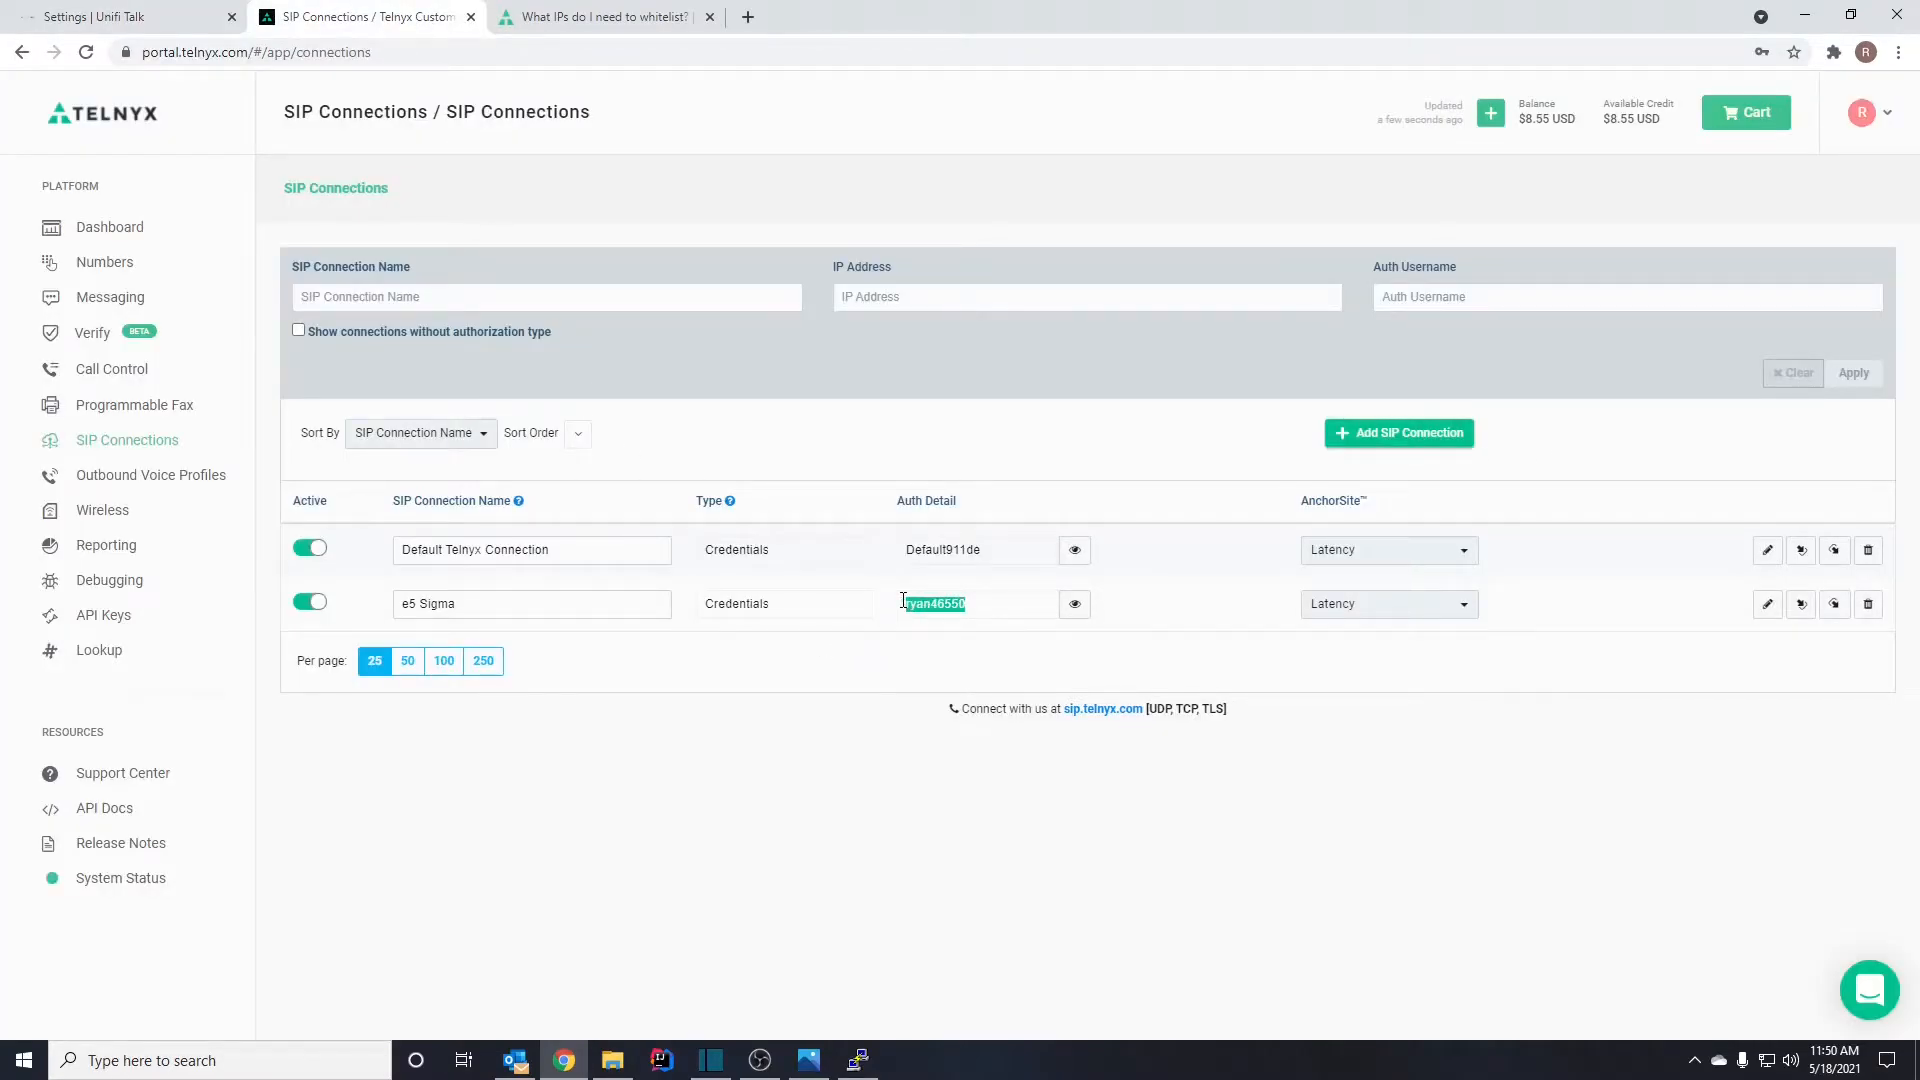
{"action": "left_click", "coordinate": [140, 17]}
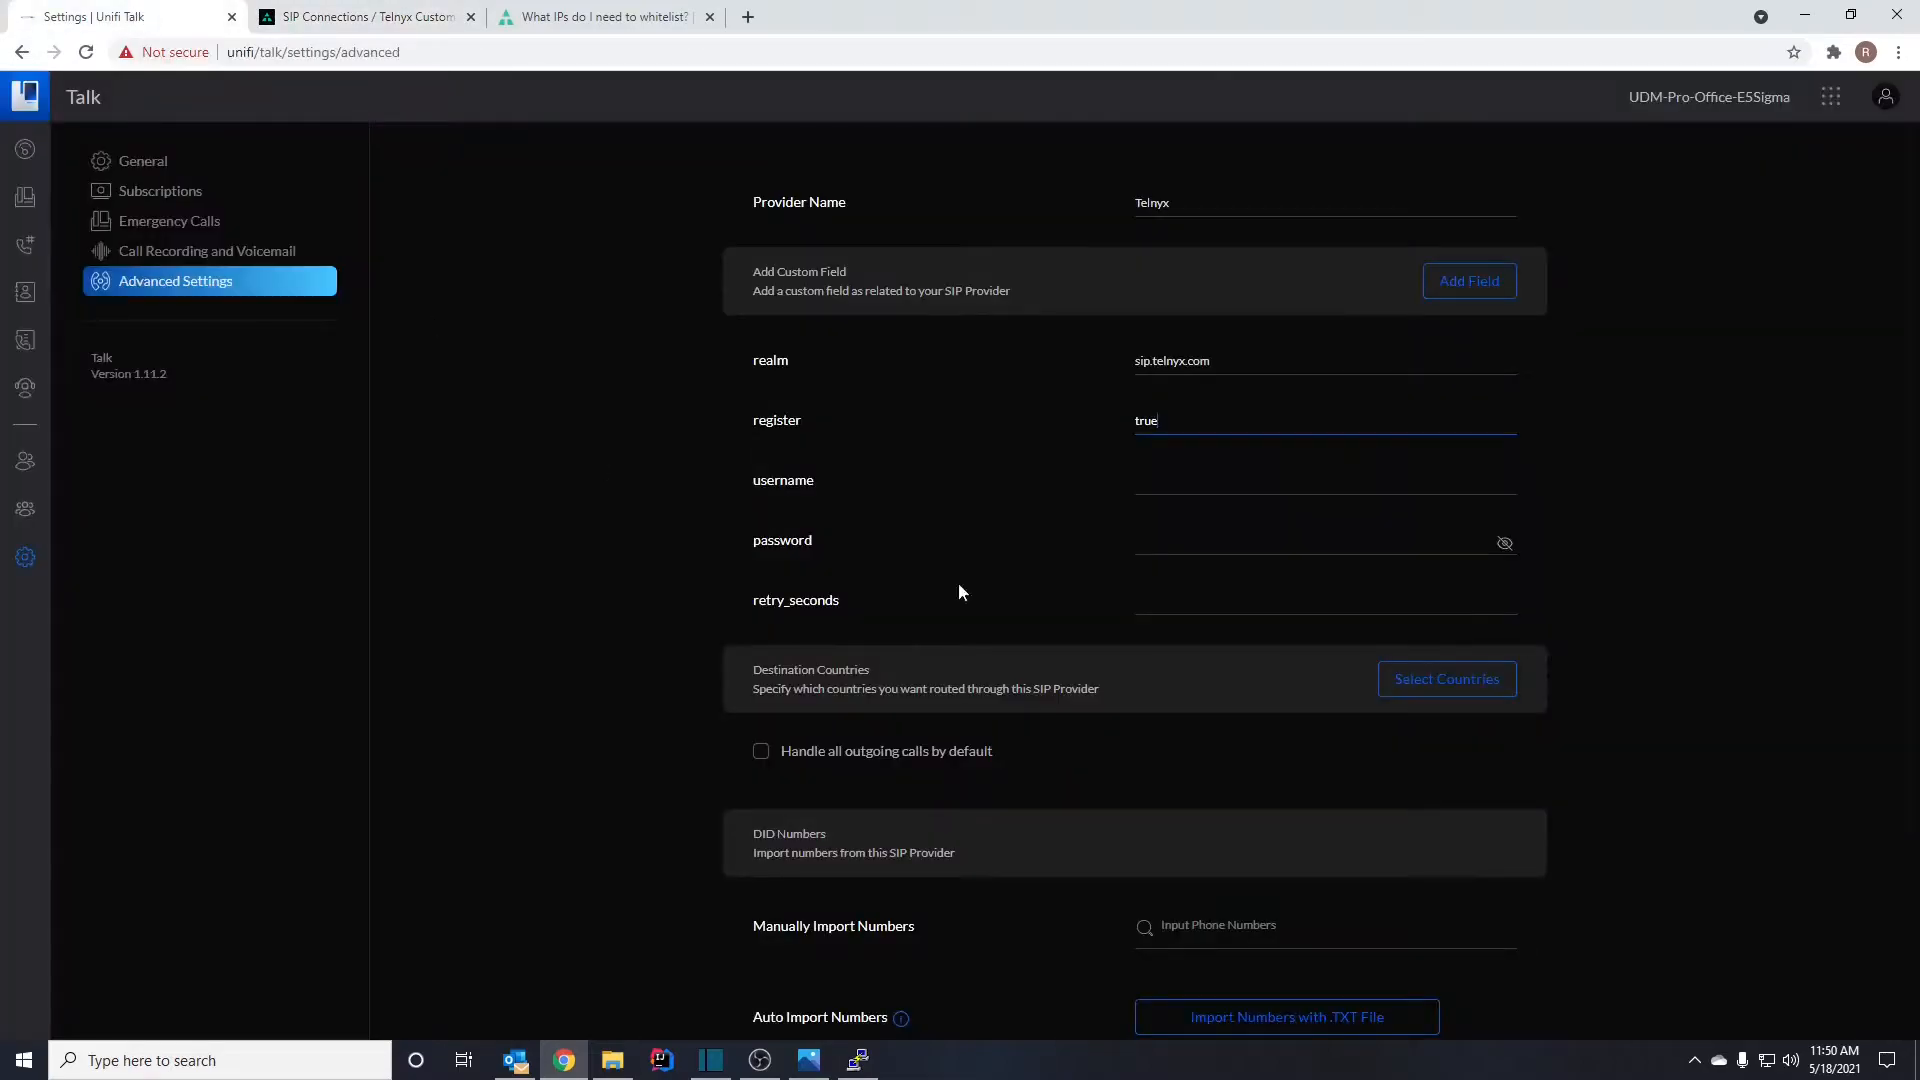
{"action": "left_click", "coordinate": [1221, 485]}
{"action": "key", "text": "ctrl+v"}
{"action": "key", "text": "ctrl+f"}
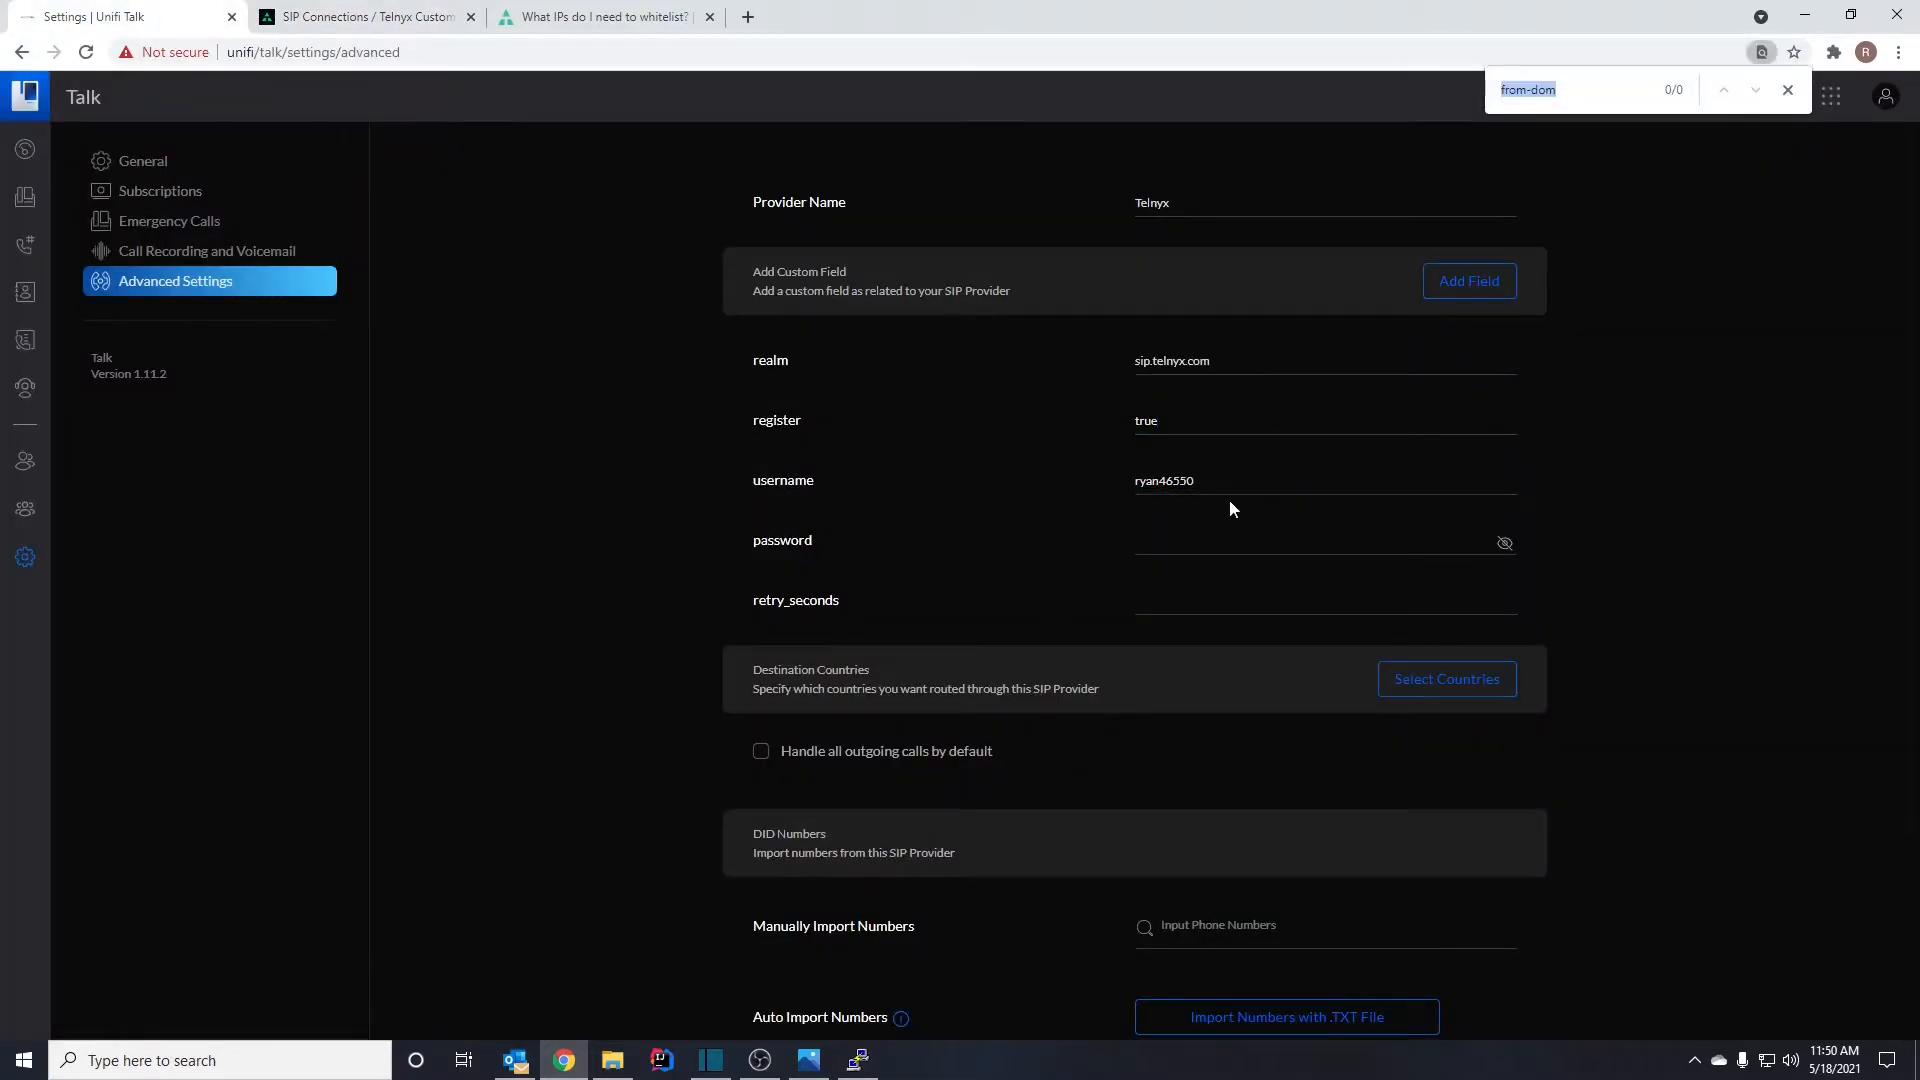
- Copy the e5 Sigma connection's password from the Telnyx portal into the UniFi Talk provider's password field and set retry_seconds to 30
{"action": "key", "text": "Escape"}
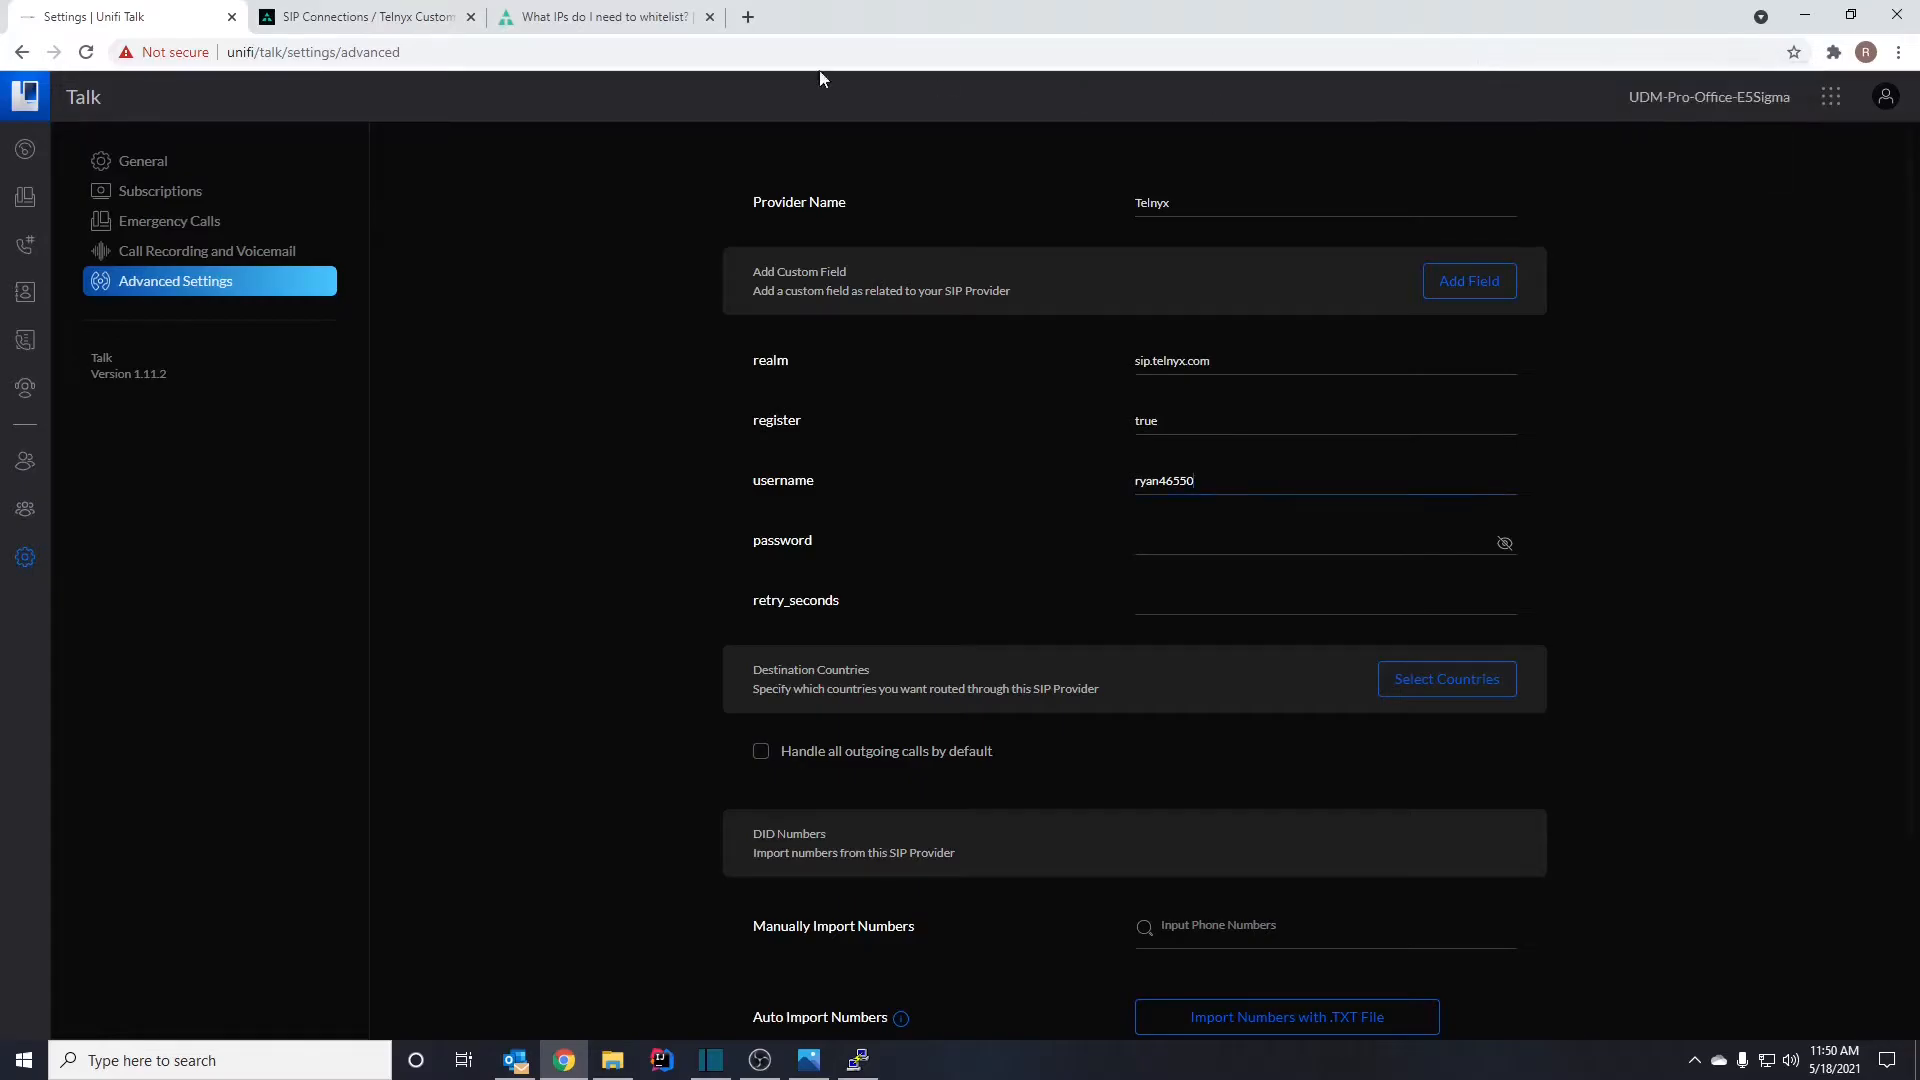
{"action": "left_click", "coordinate": [428, 14]}
{"action": "left_click", "coordinate": [1076, 605]}
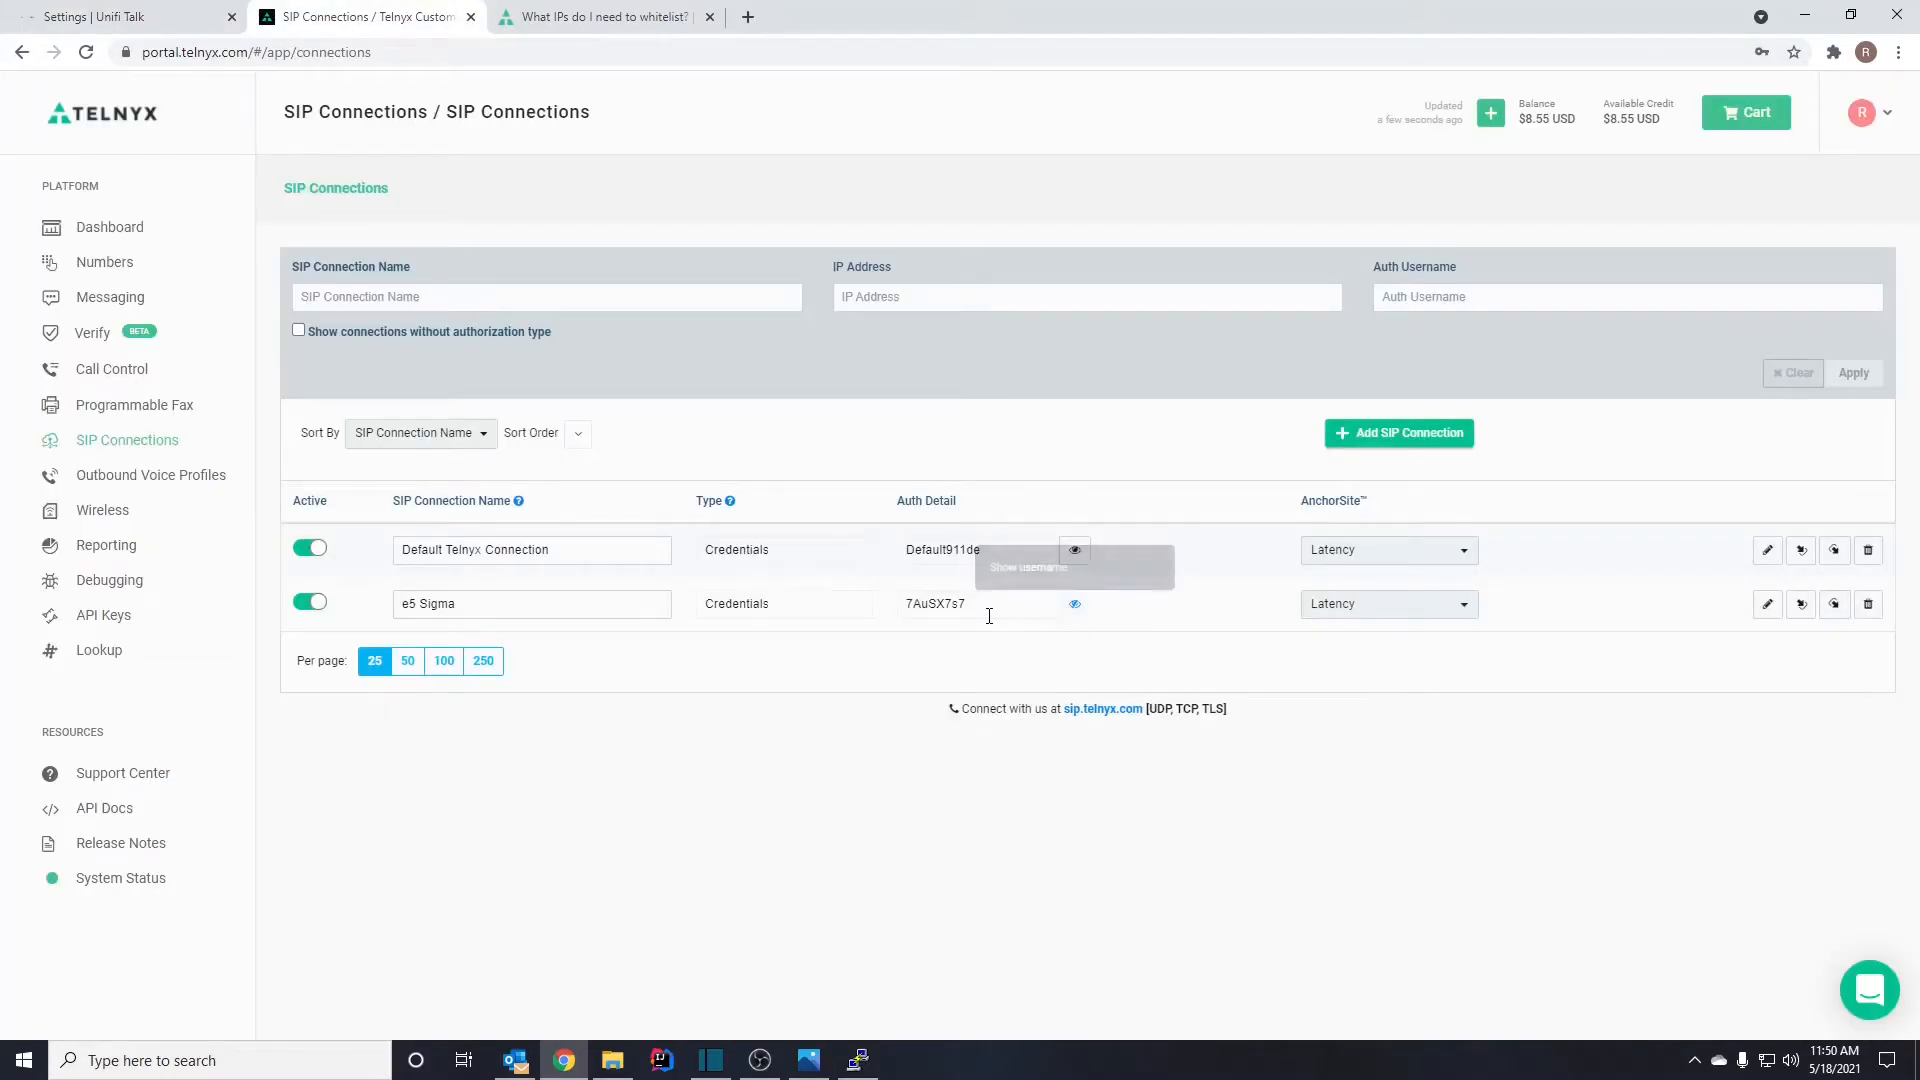
{"action": "left_click_drag", "start_coordinate": [968, 605], "coordinate": [908, 601]}
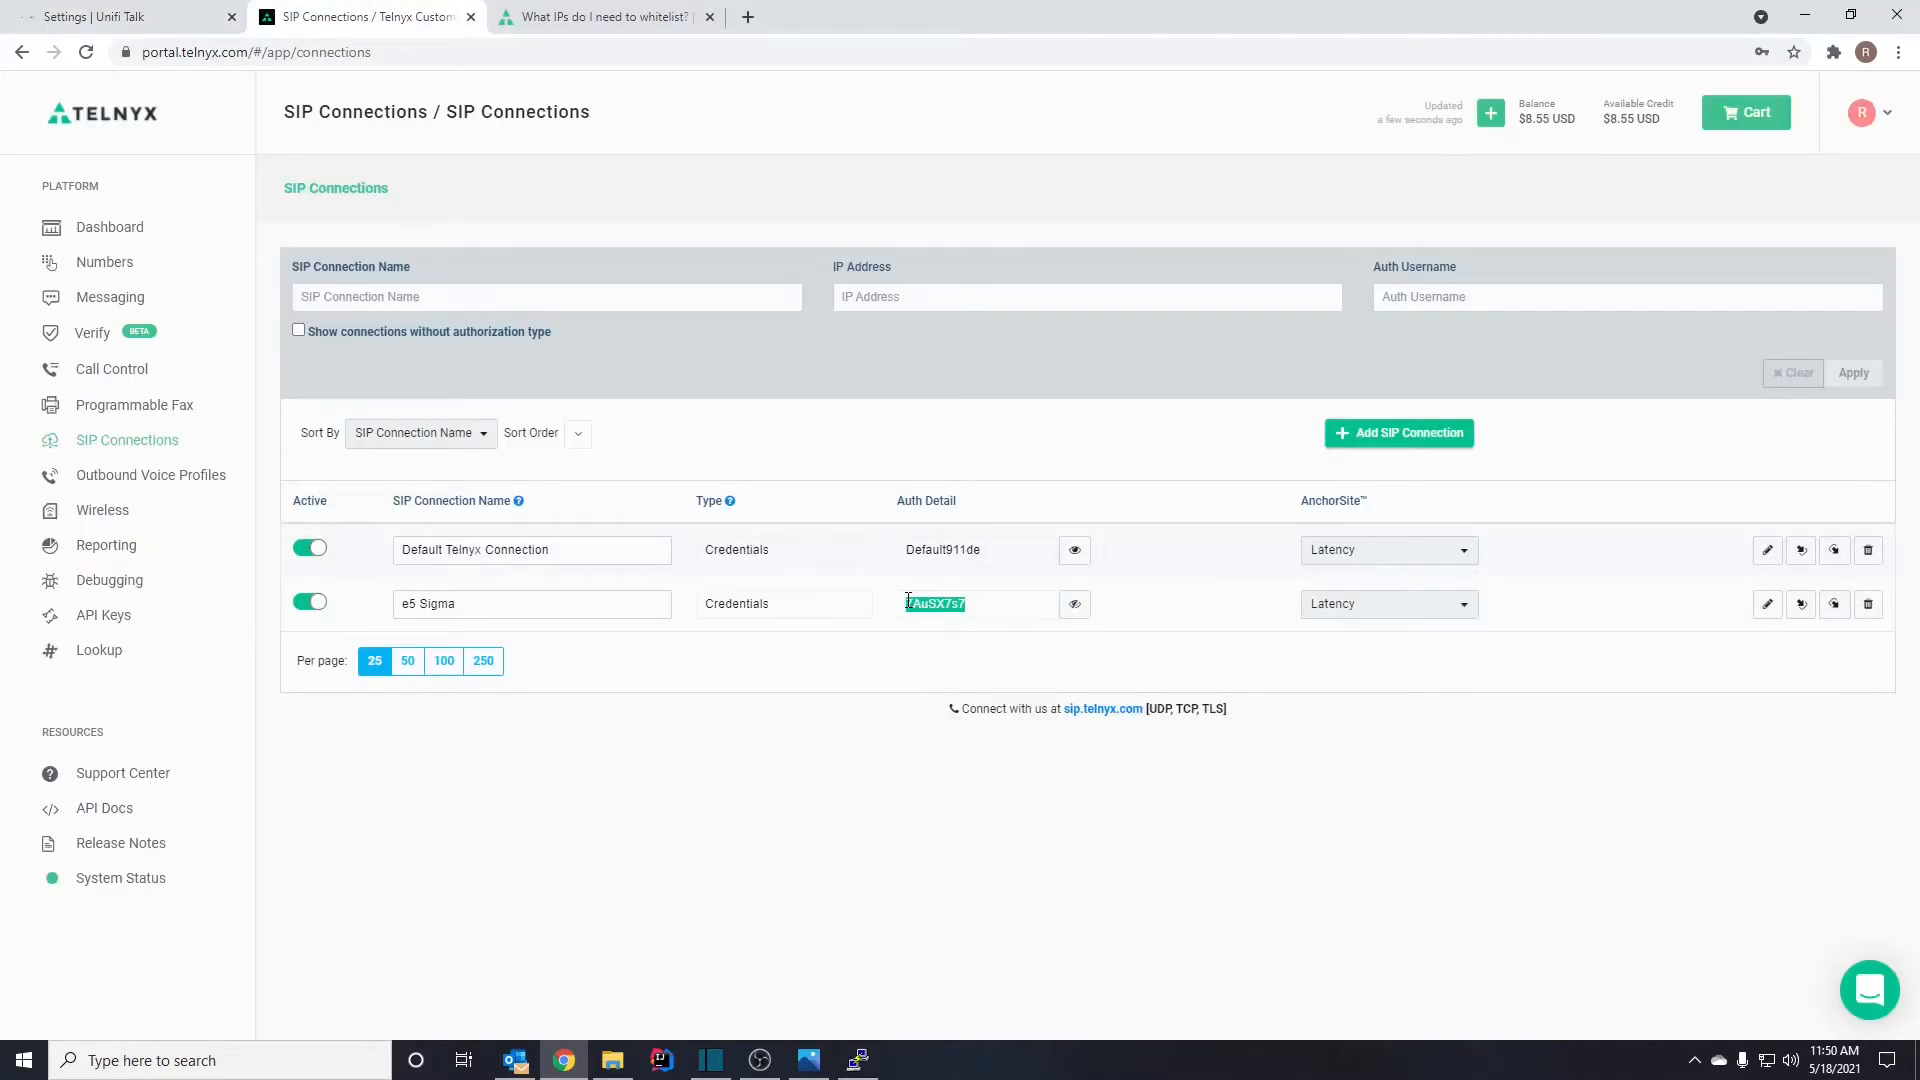
{"action": "left_click", "coordinate": [110, 16]}
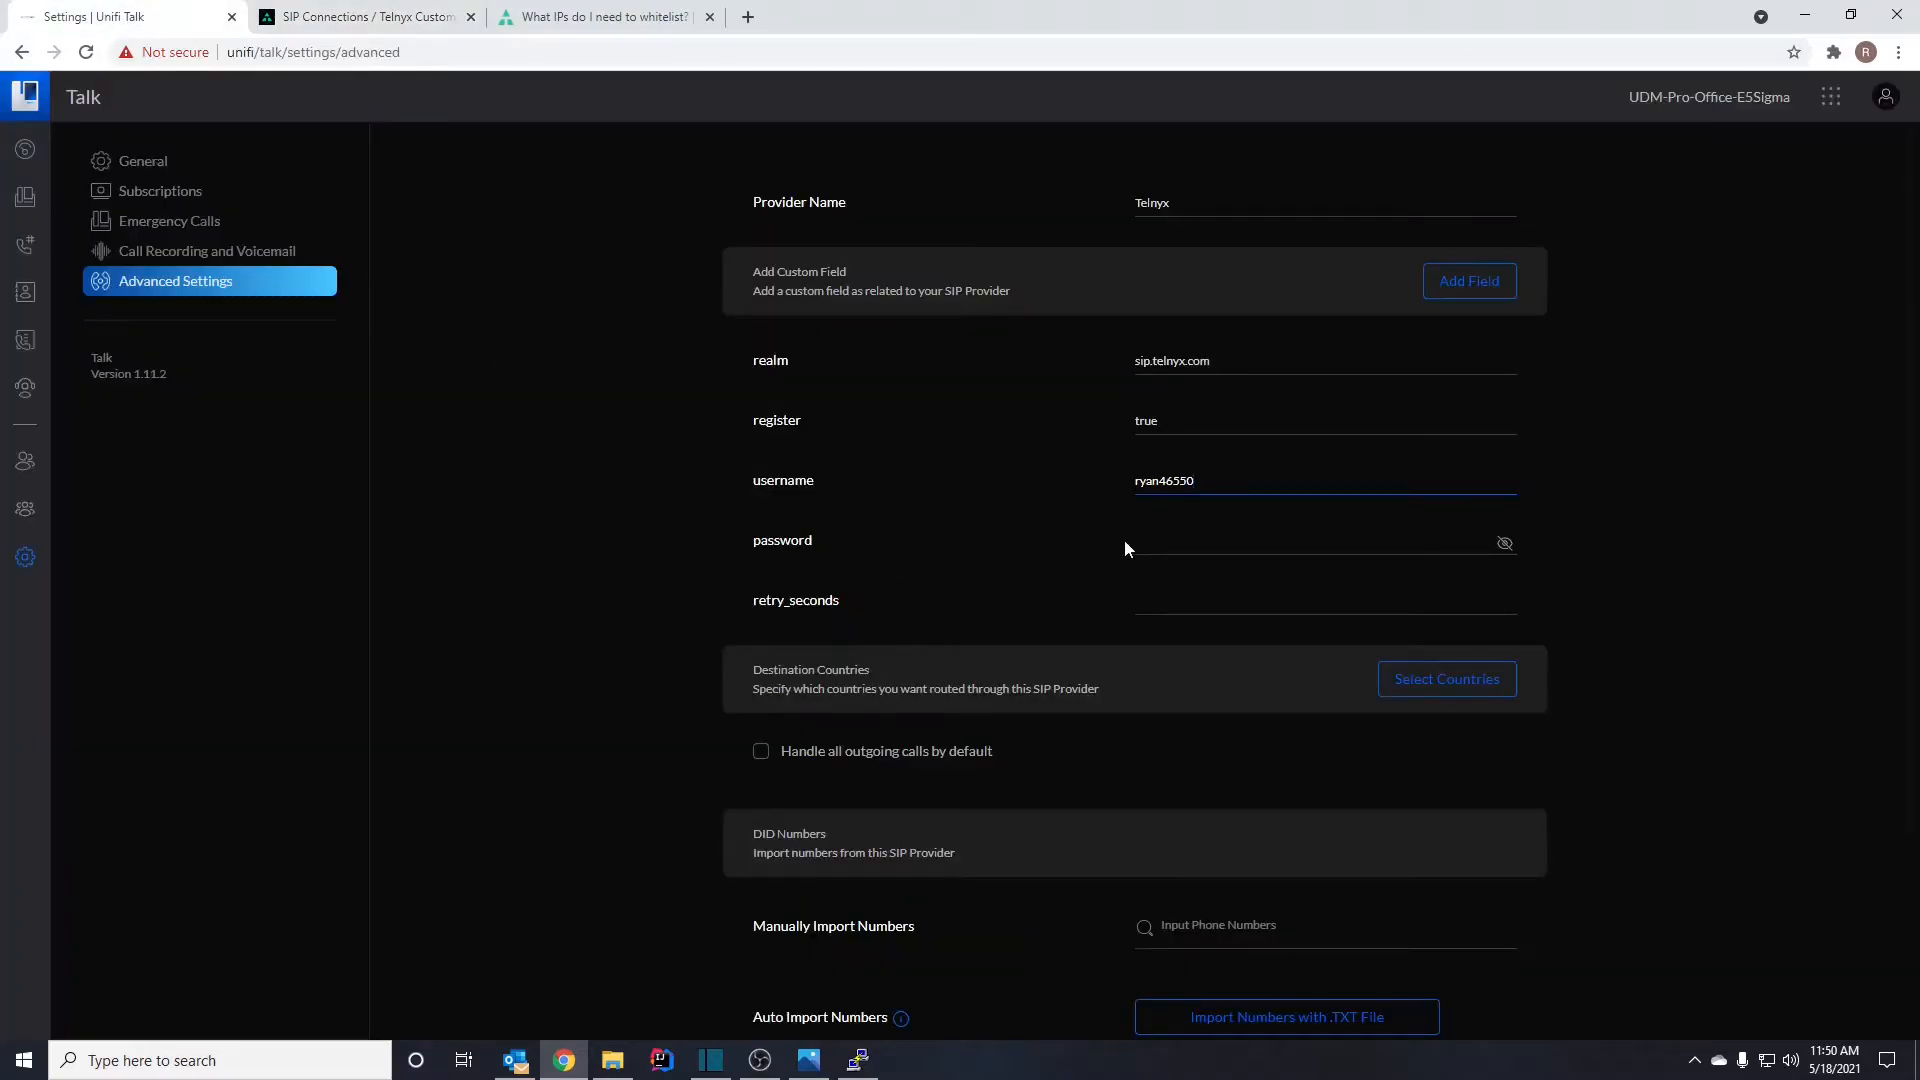
{"action": "left_click", "coordinate": [1190, 541]}
{"action": "key", "text": "ctrl+v"}
{"action": "key", "text": "Tab"}
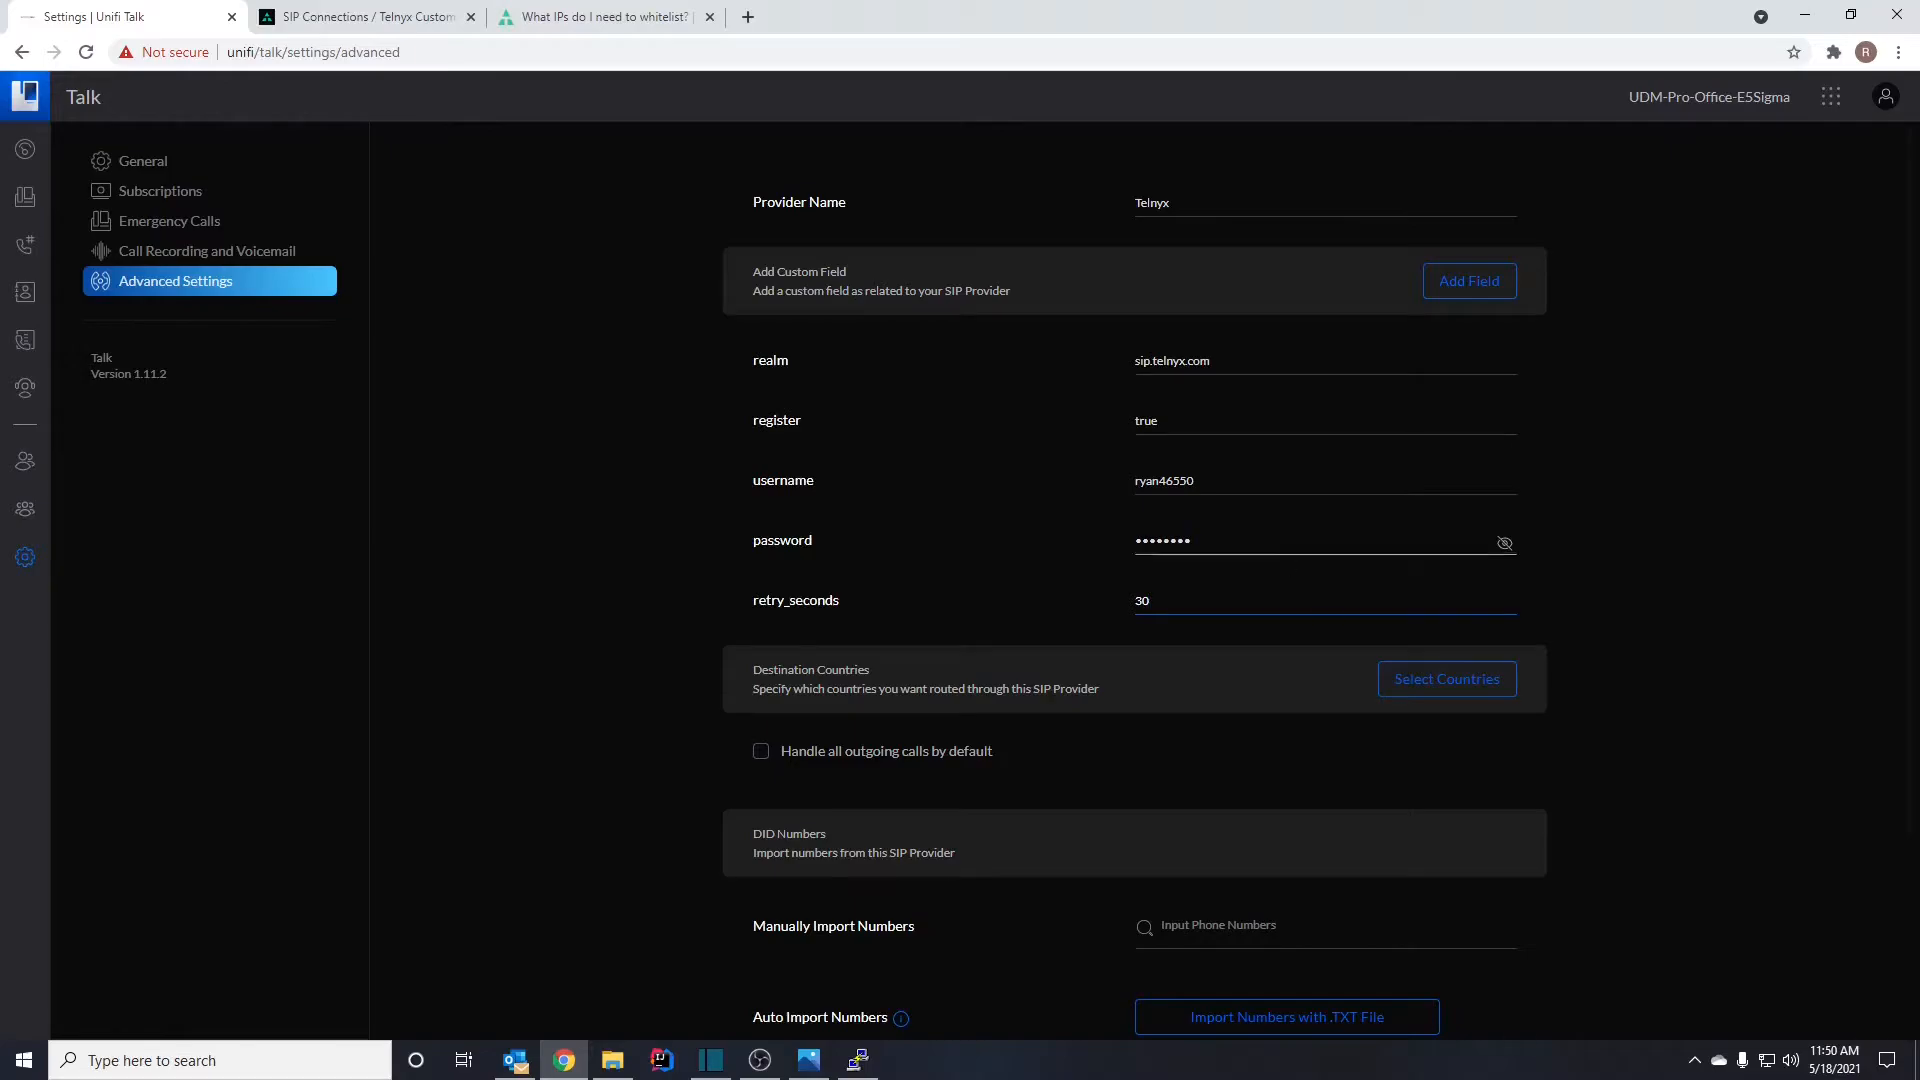
- Add the custom field expire-seconds to the Telnyx provider and set it to 60
{"action": "left_click", "coordinate": [1467, 283]}
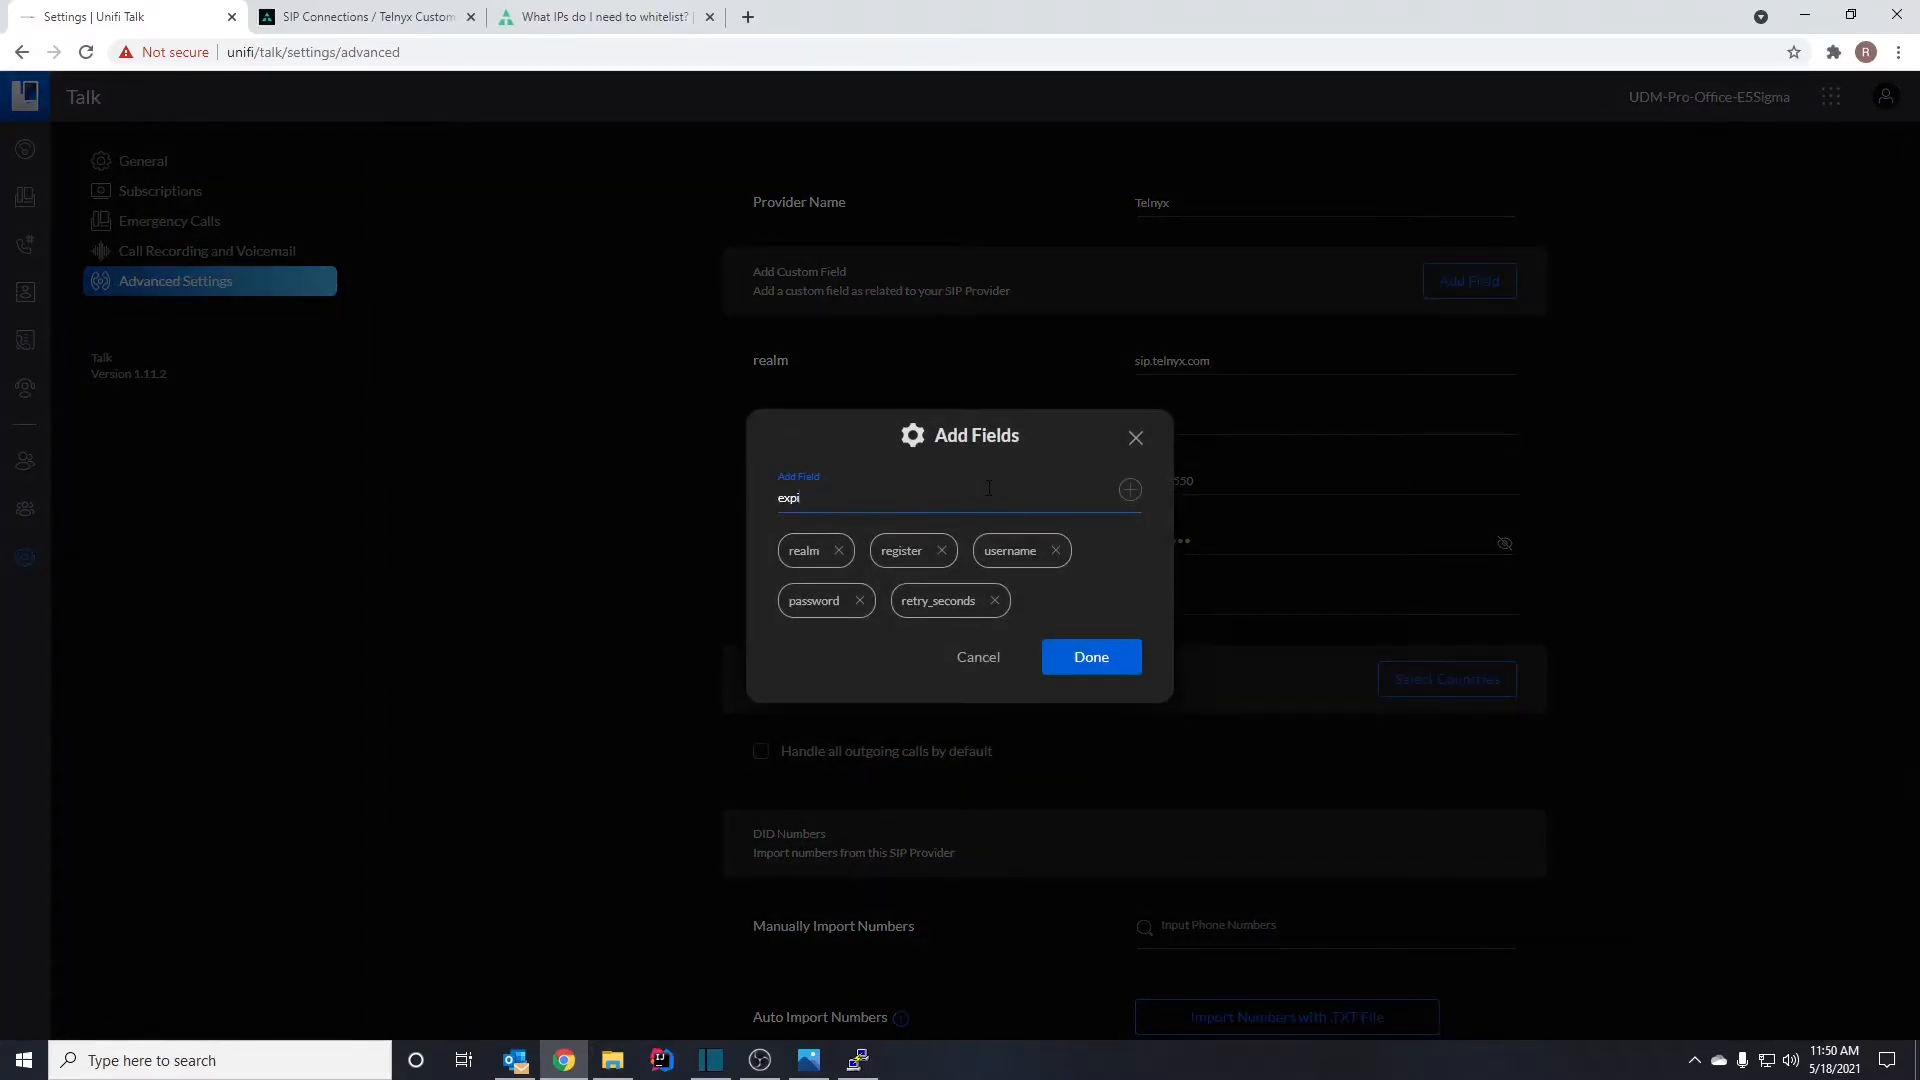
{"action": "type", "text": "expire-seconds"}
{"action": "left_click", "coordinate": [1137, 490]}
{"action": "left_click", "coordinate": [1076, 690]}
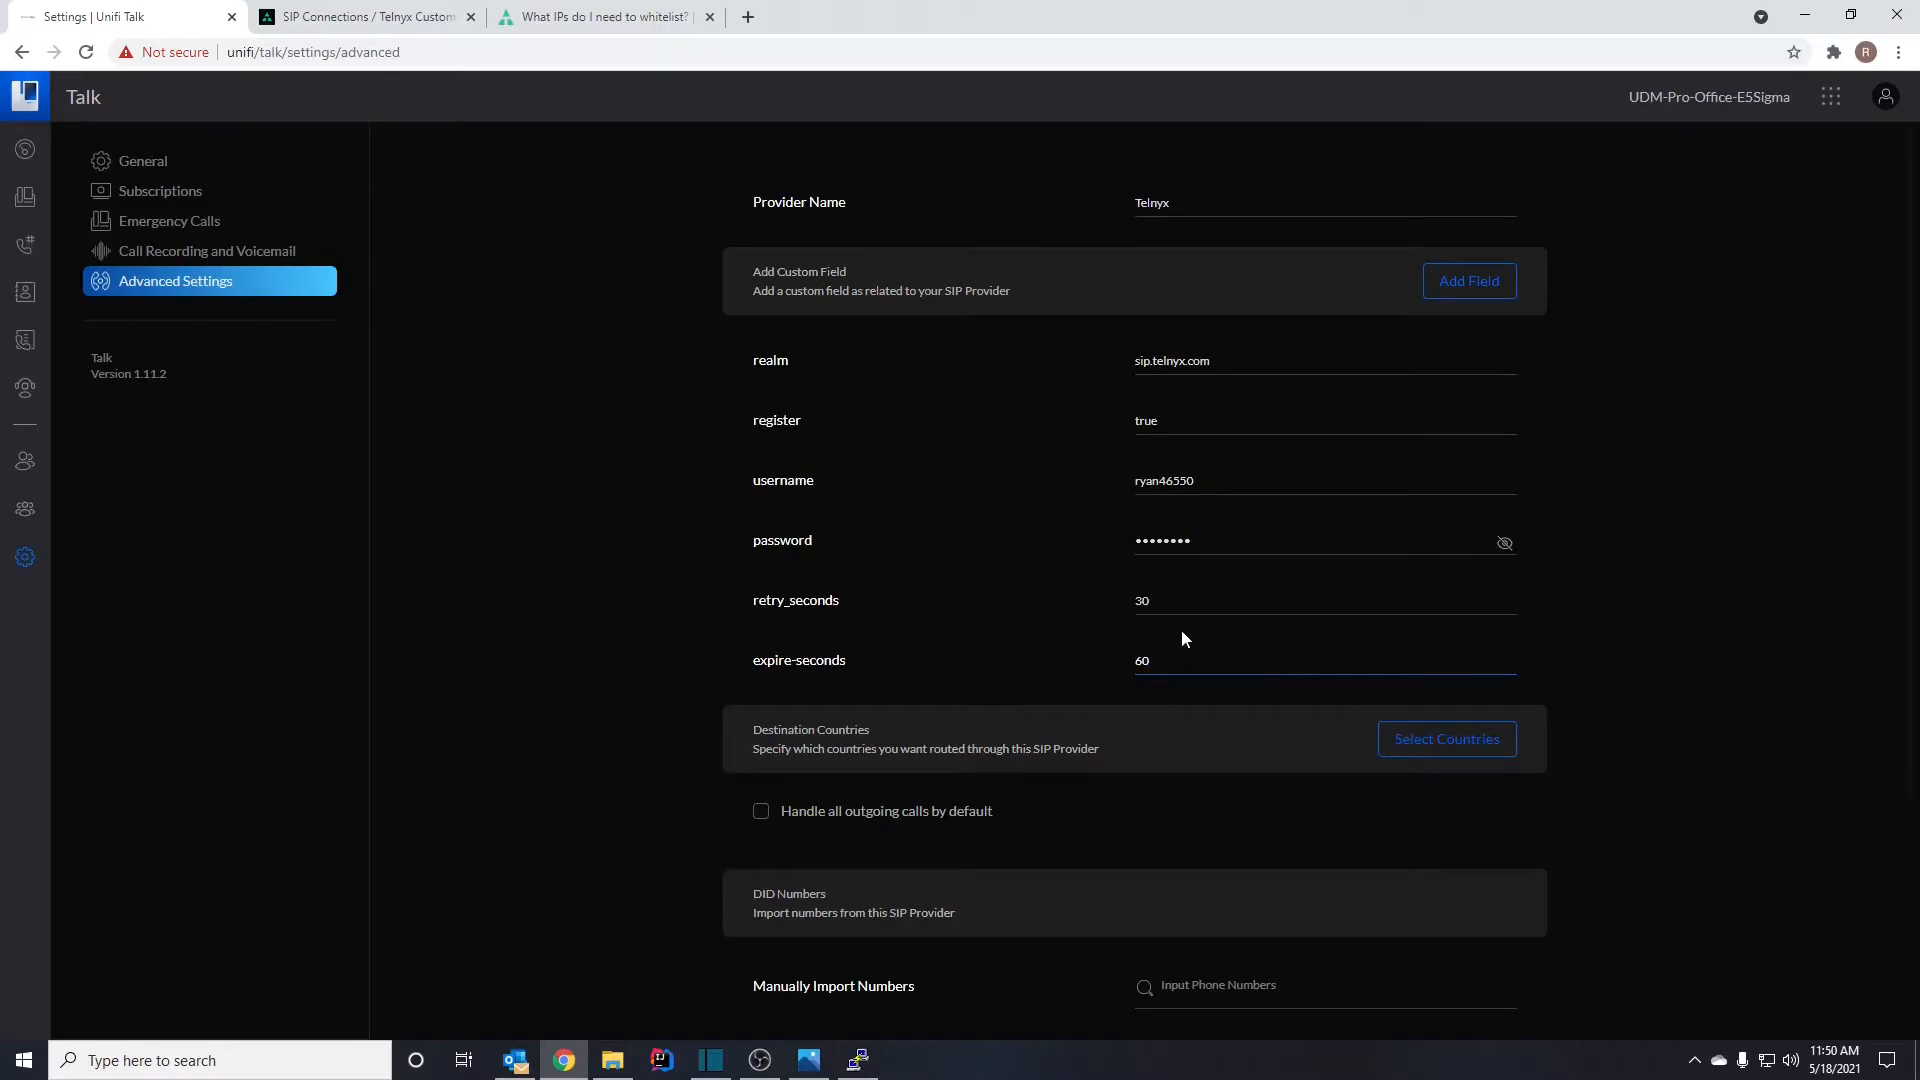
- Select United States (+1) as the destination country routed through the Telnyx provider
{"action": "scroll", "coordinate": [1060, 670], "scroll_direction": "down", "scroll_amount": 3}
{"action": "left_click", "coordinate": [1445, 454]}
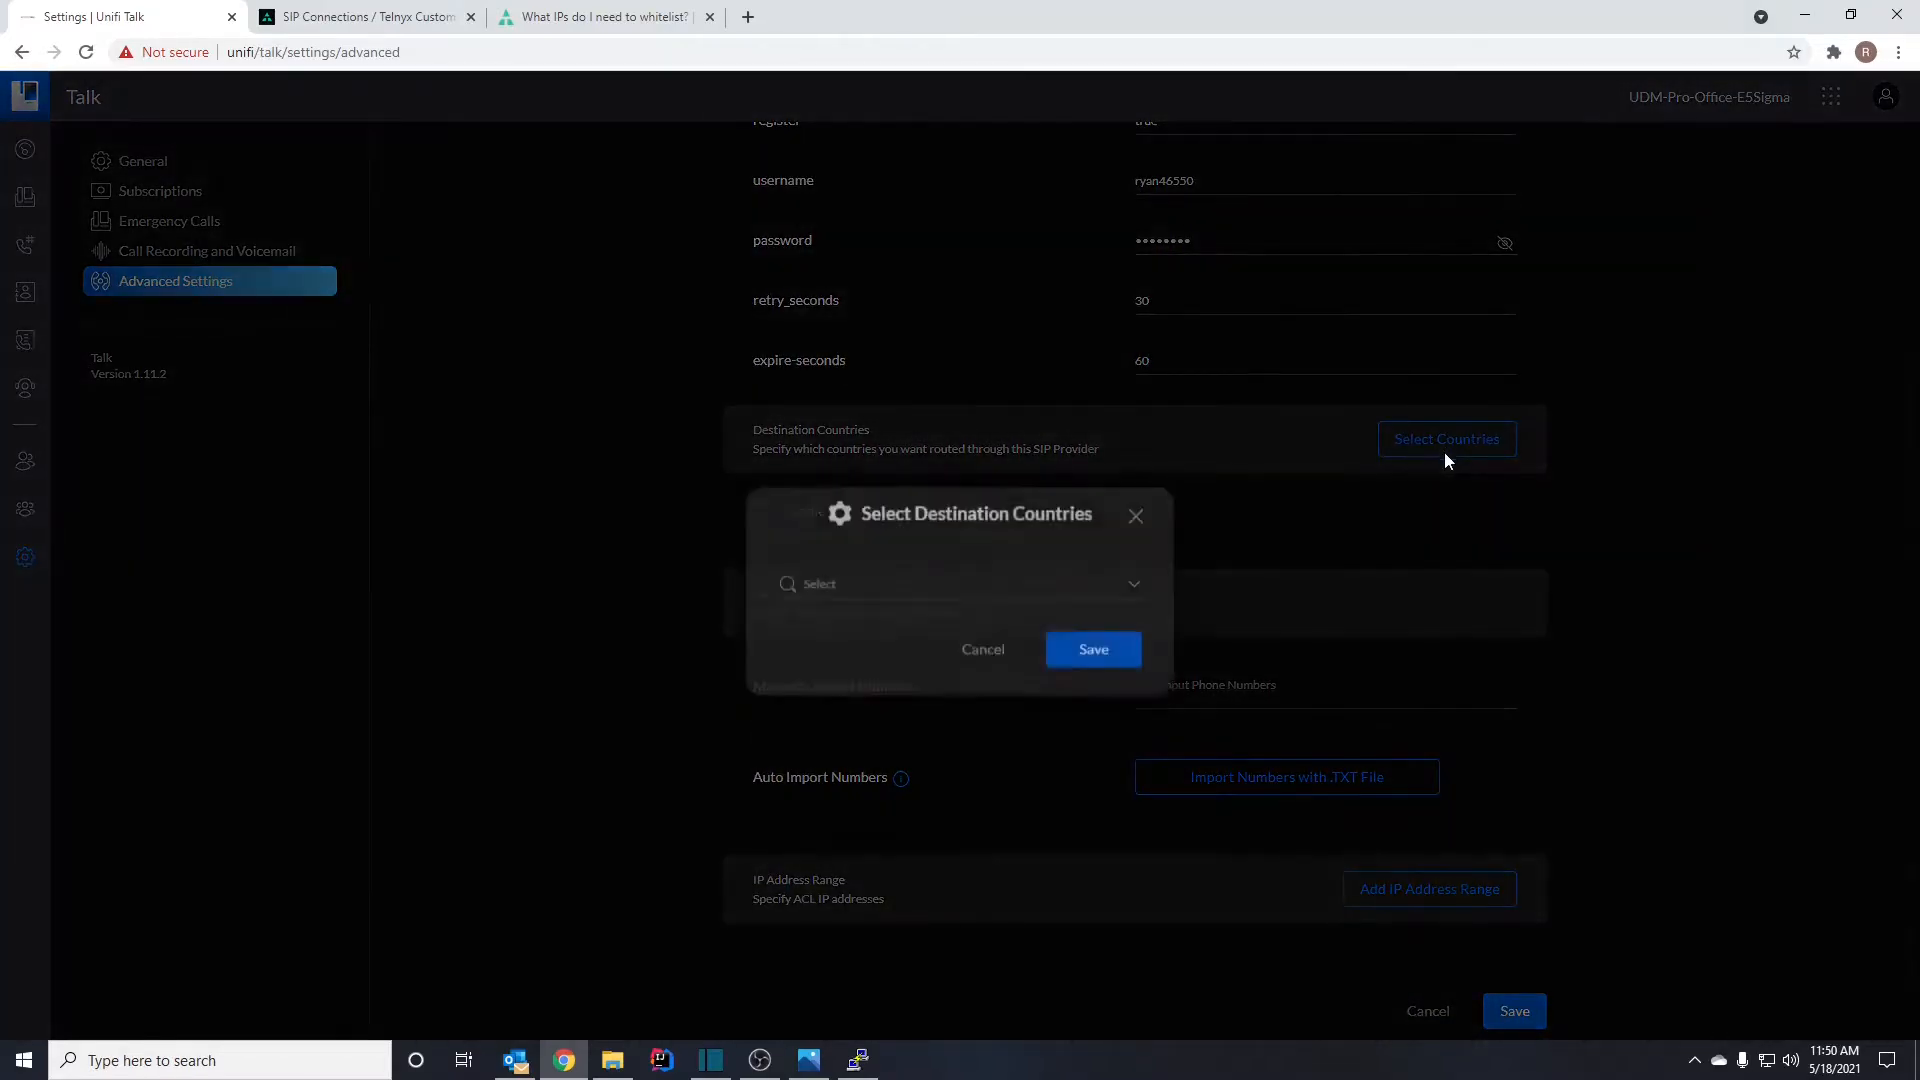
{"action": "left_click", "coordinate": [1040, 545]}
{"action": "left_click", "coordinate": [935, 594]}
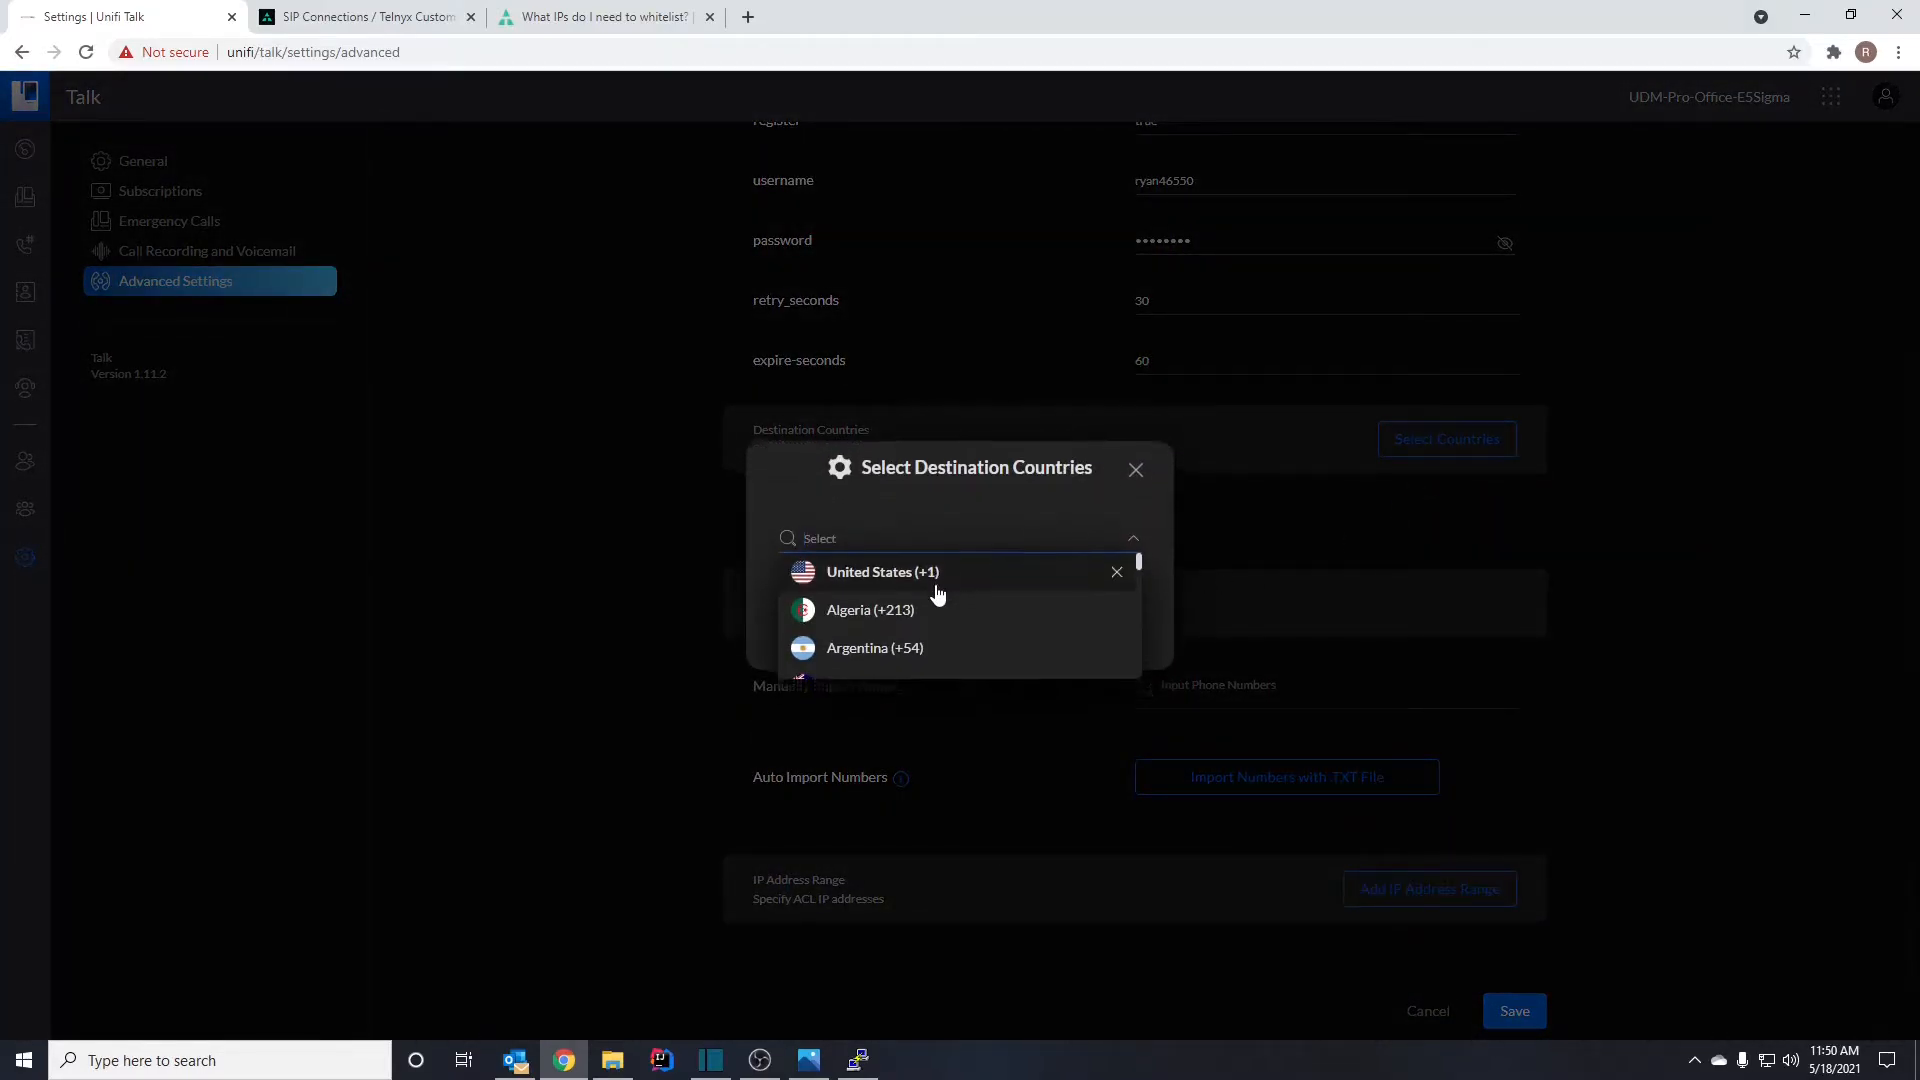
{"action": "left_click", "coordinate": [1161, 586]}
{"action": "left_click", "coordinate": [1113, 643]}
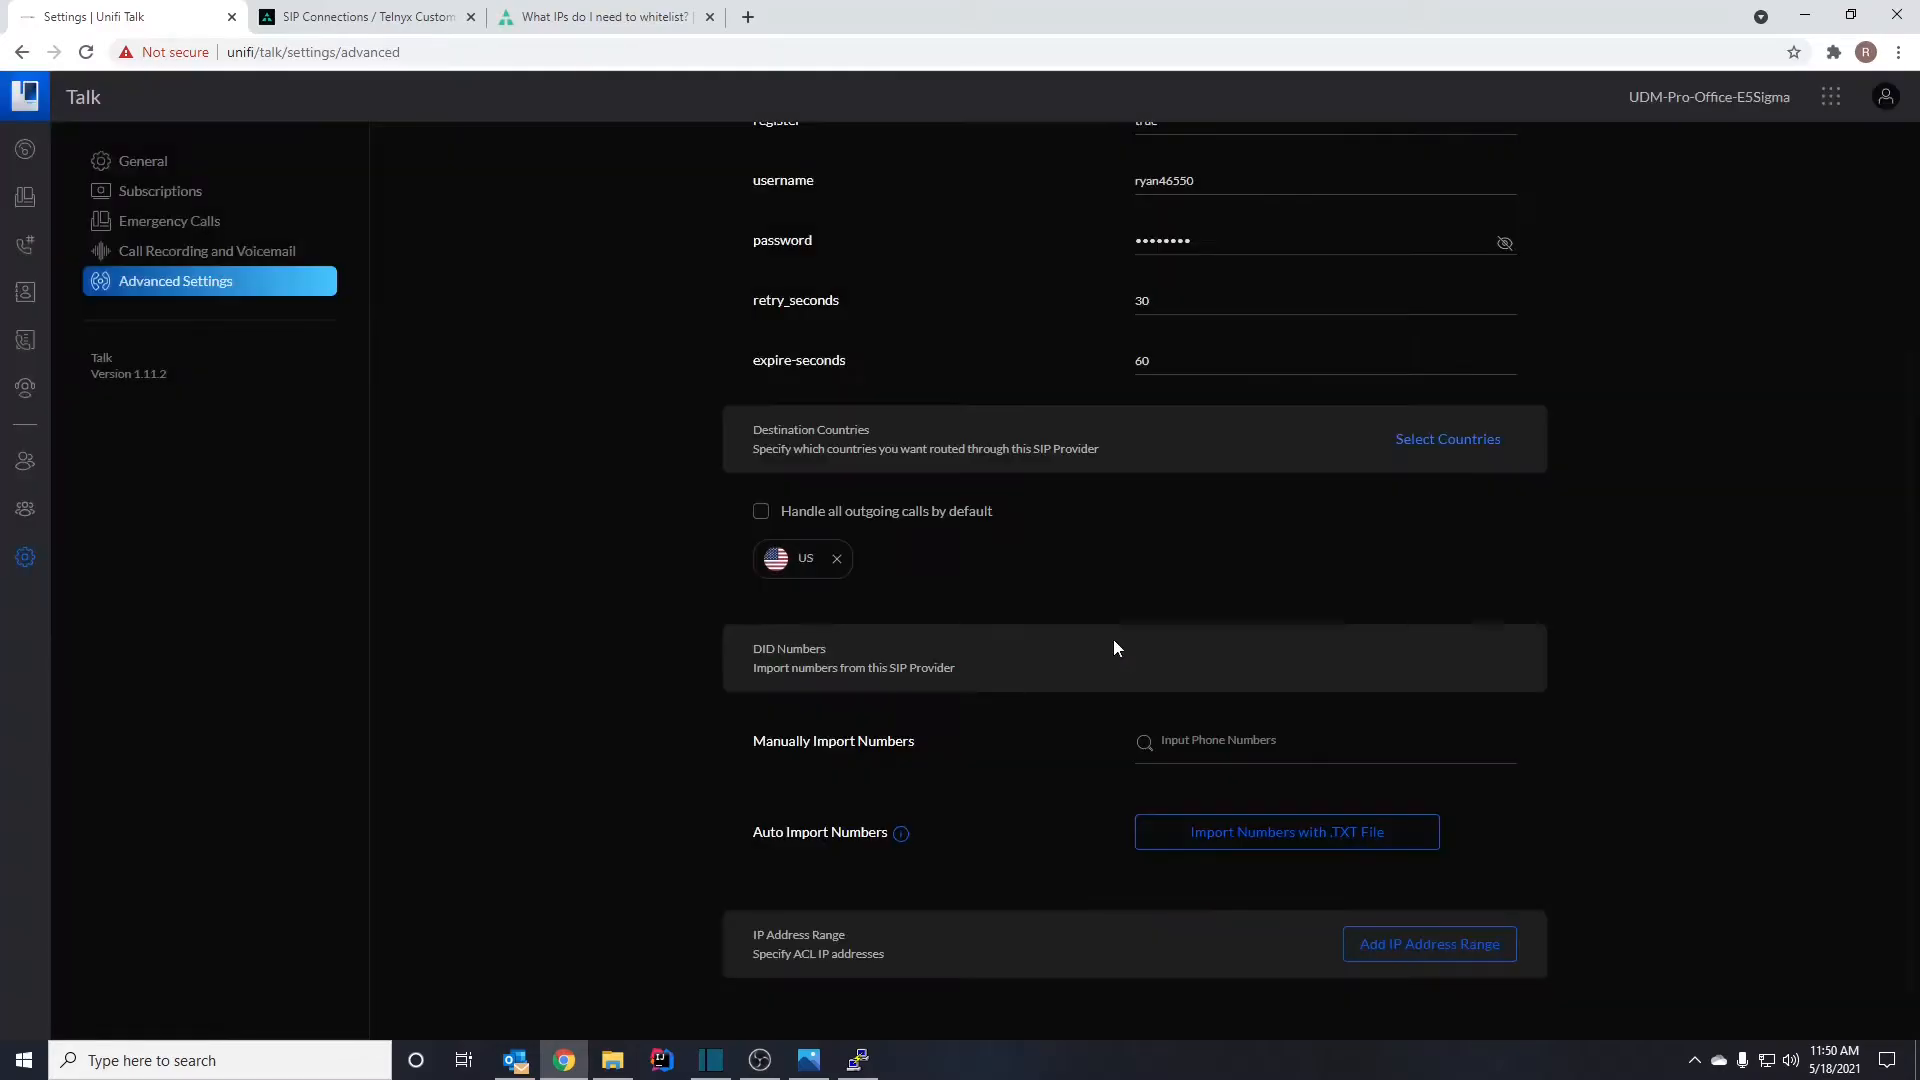
- Copy the phone number assigned to e5 Sigma from the Telnyx portal and manually import it as the provider's DID number
{"action": "left_click", "coordinate": [383, 17]}
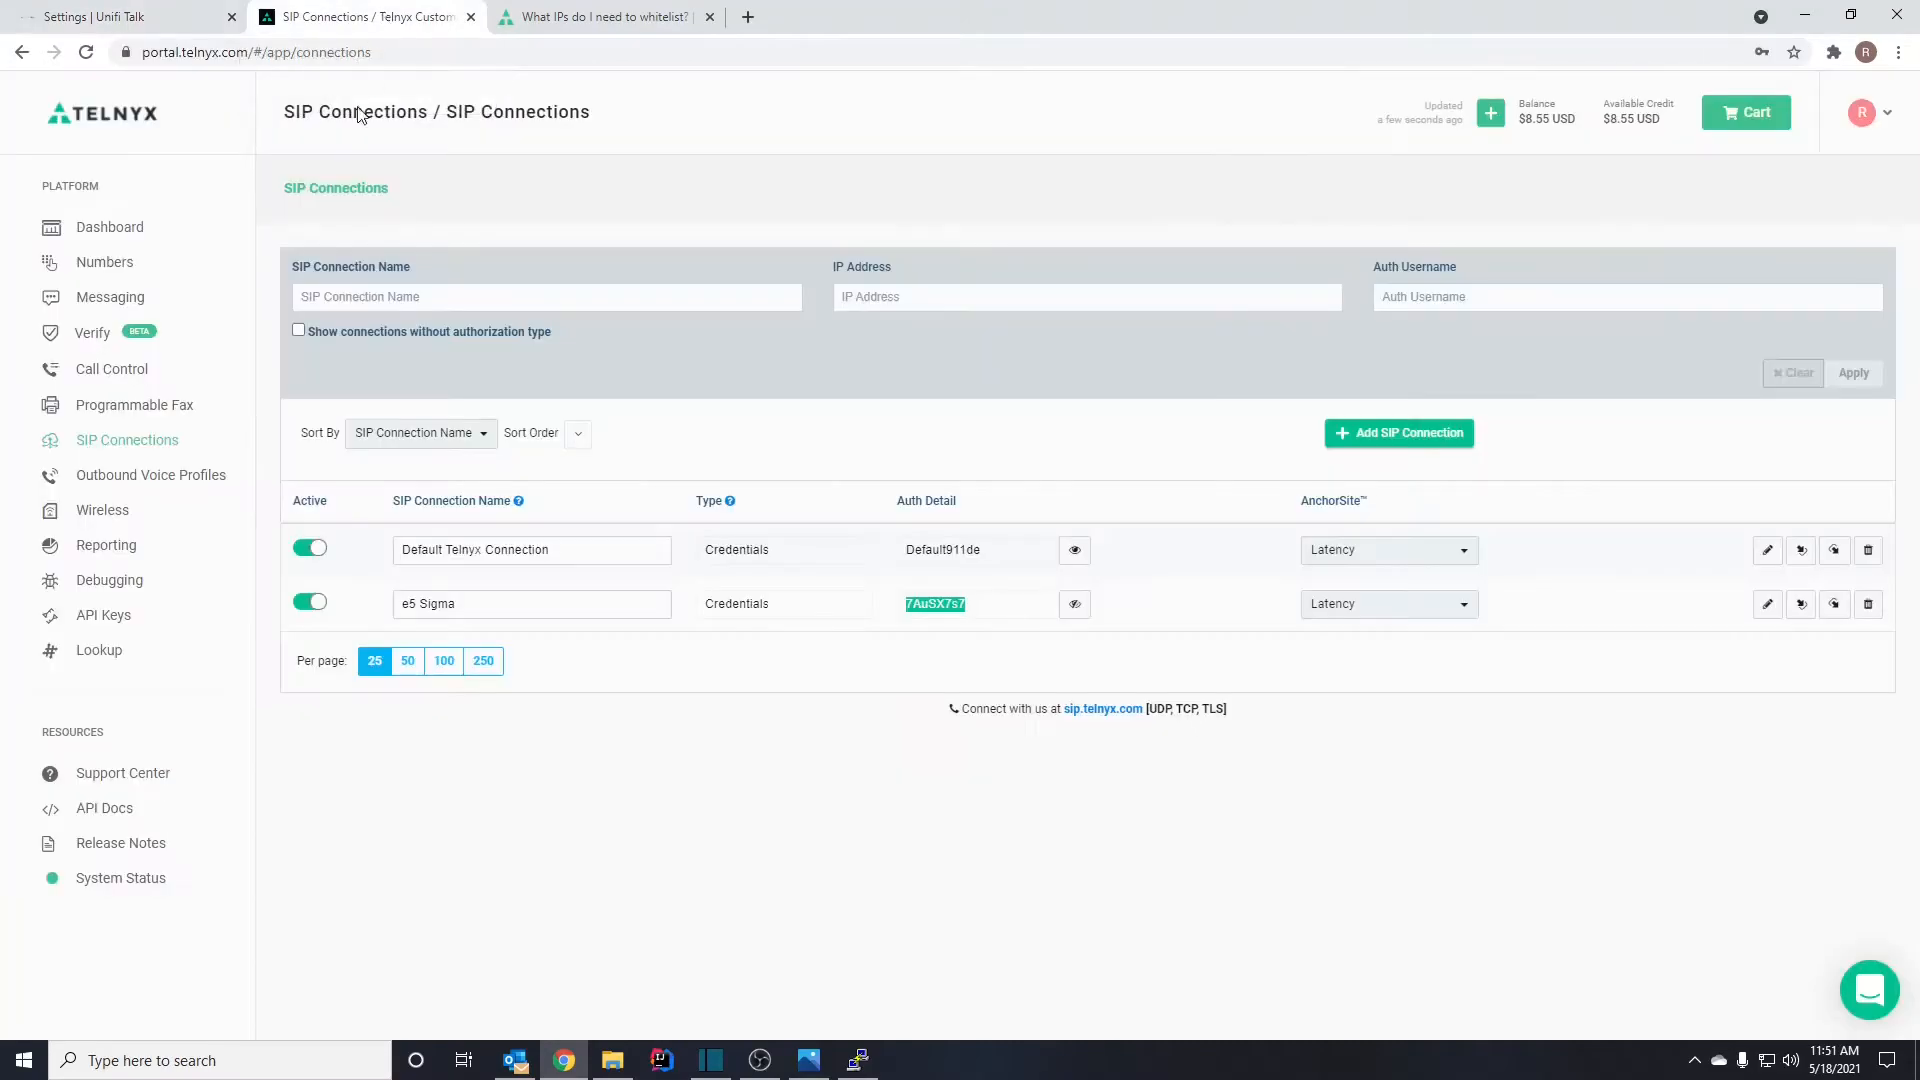
{"action": "left_click", "coordinate": [115, 264]}
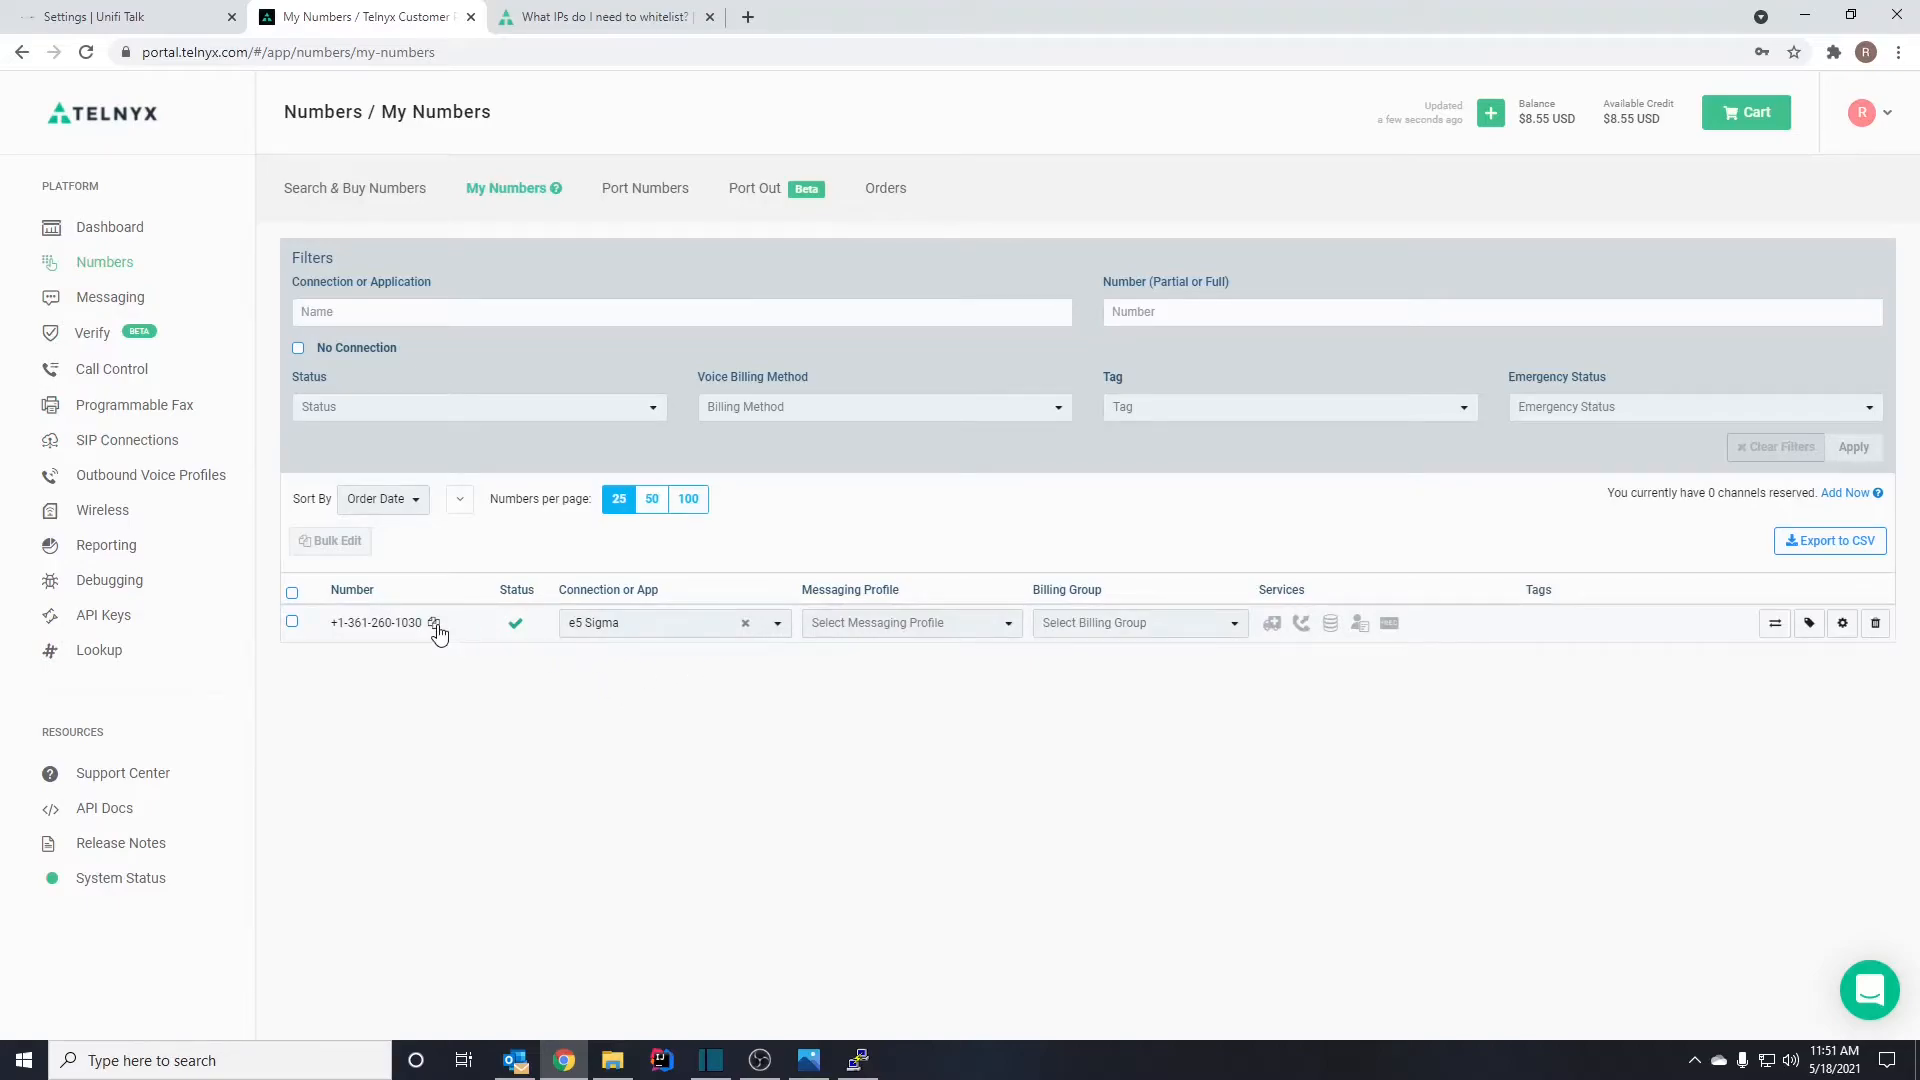
{"action": "left_click", "coordinate": [131, 12]}
{"action": "left_click", "coordinate": [1380, 757]}
{"action": "key", "text": "ctrl+v"}
{"action": "key", "text": "Return"}
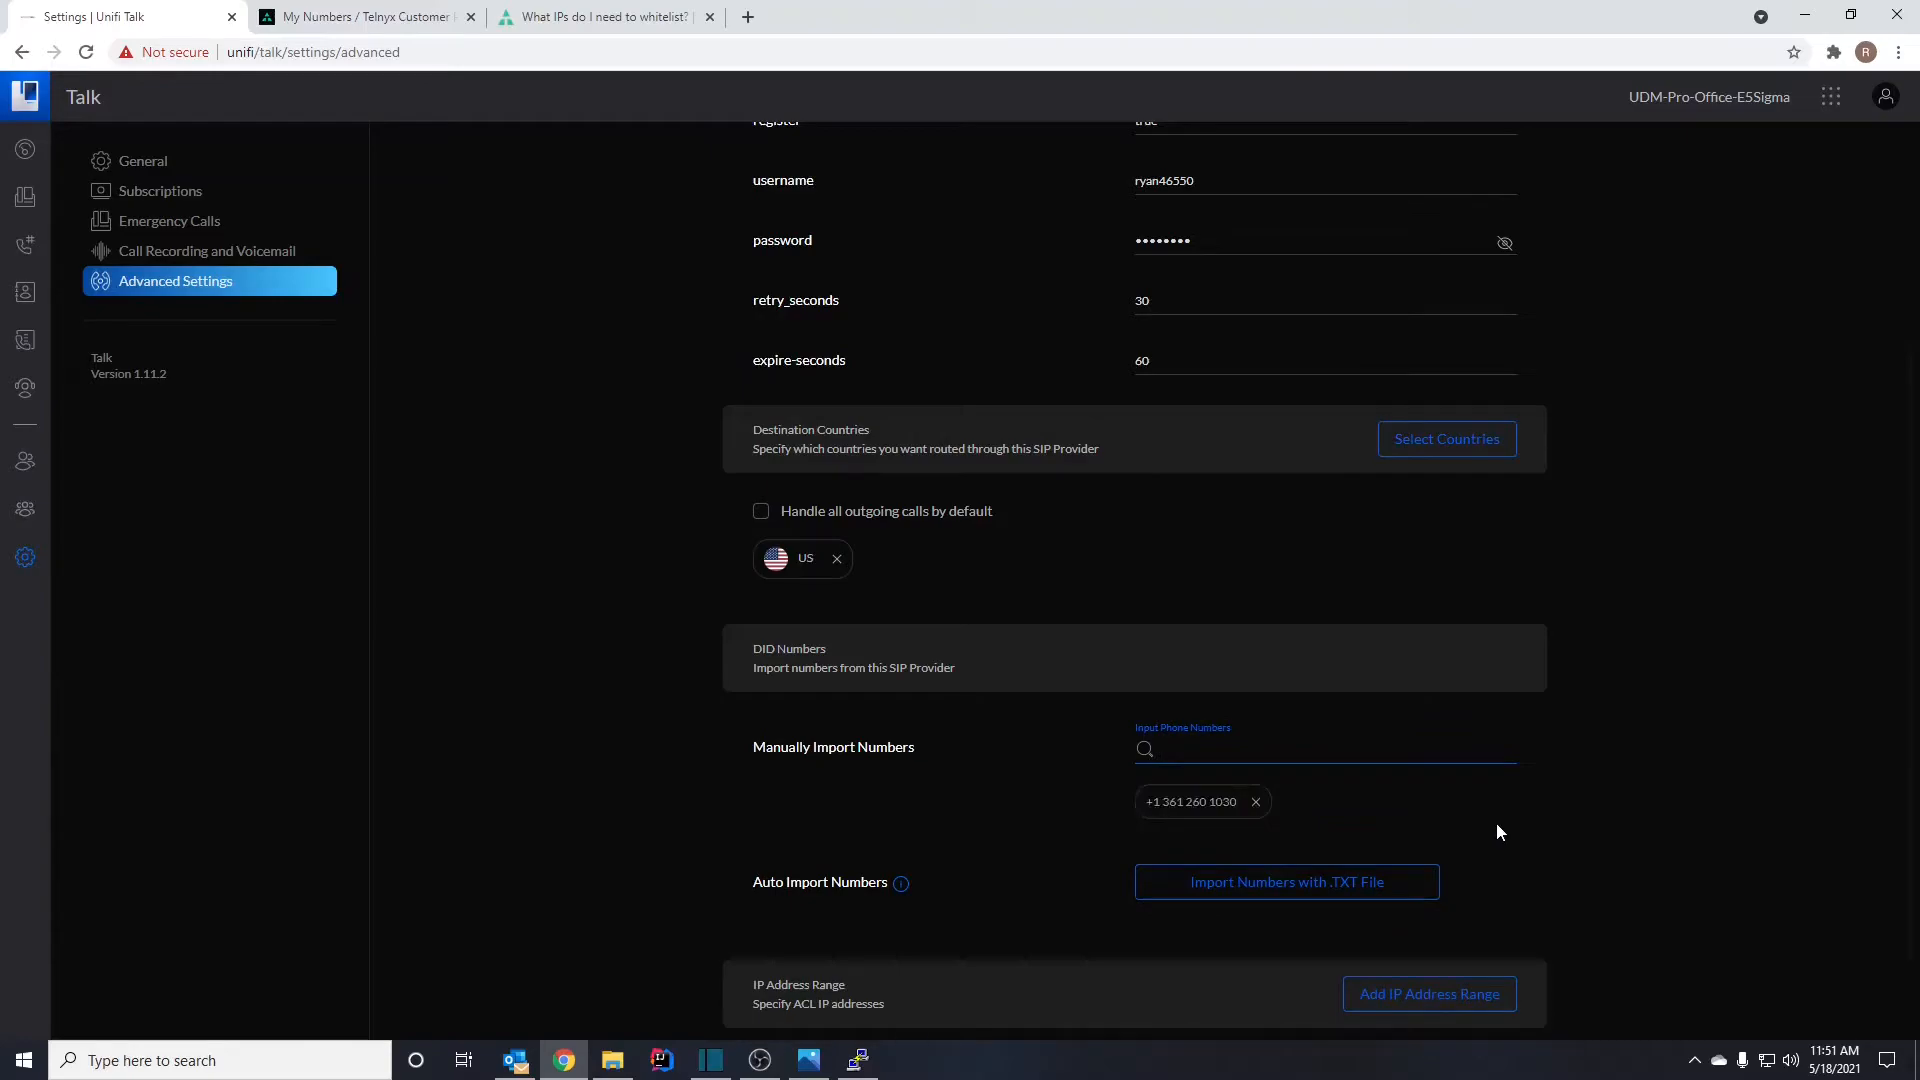
- Copy Telnyx's primary North America signaling address from the whitelist article and add 192.76.120.10/32 as an IP address range
{"action": "scroll", "coordinate": [1526, 836], "scroll_direction": "down", "scroll_amount": 1}
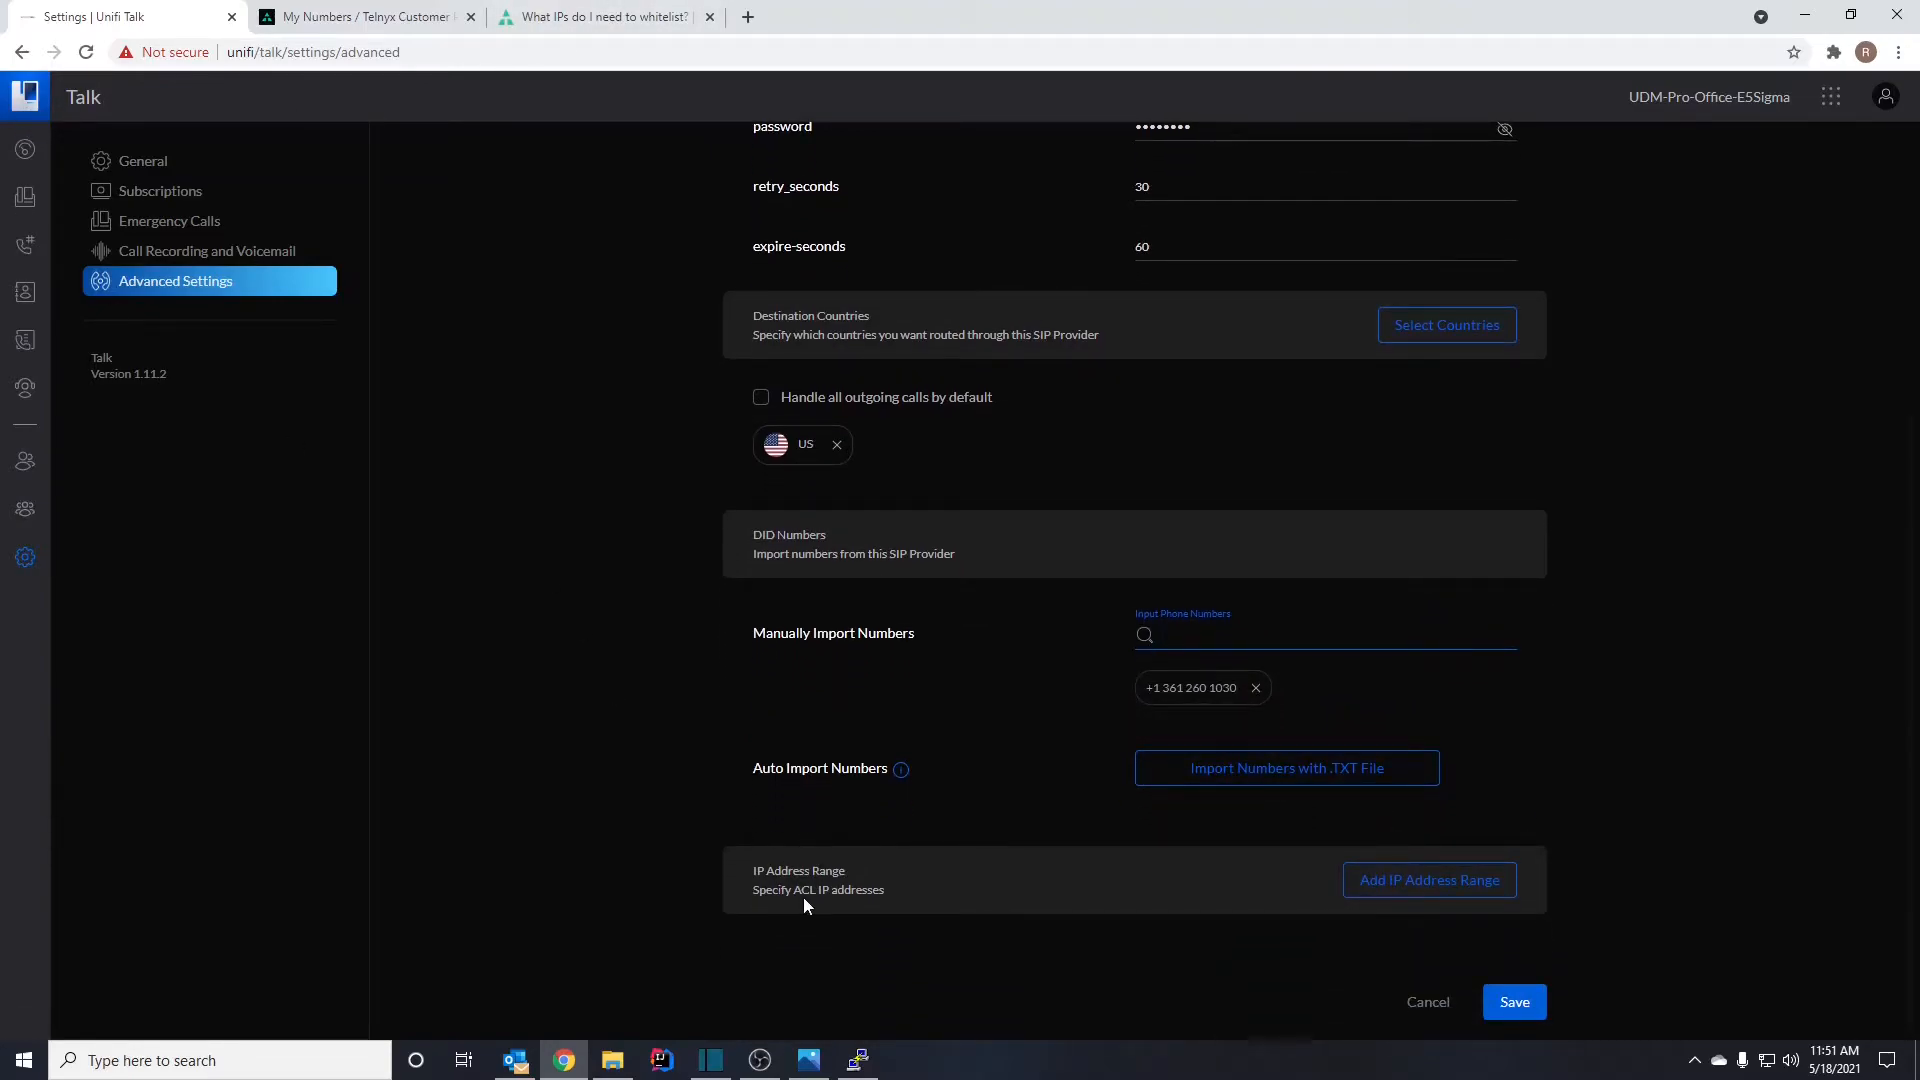
{"action": "left_click", "coordinate": [600, 16]}
{"action": "scroll", "coordinate": [964, 537], "scroll_direction": "up", "scroll_amount": 1}
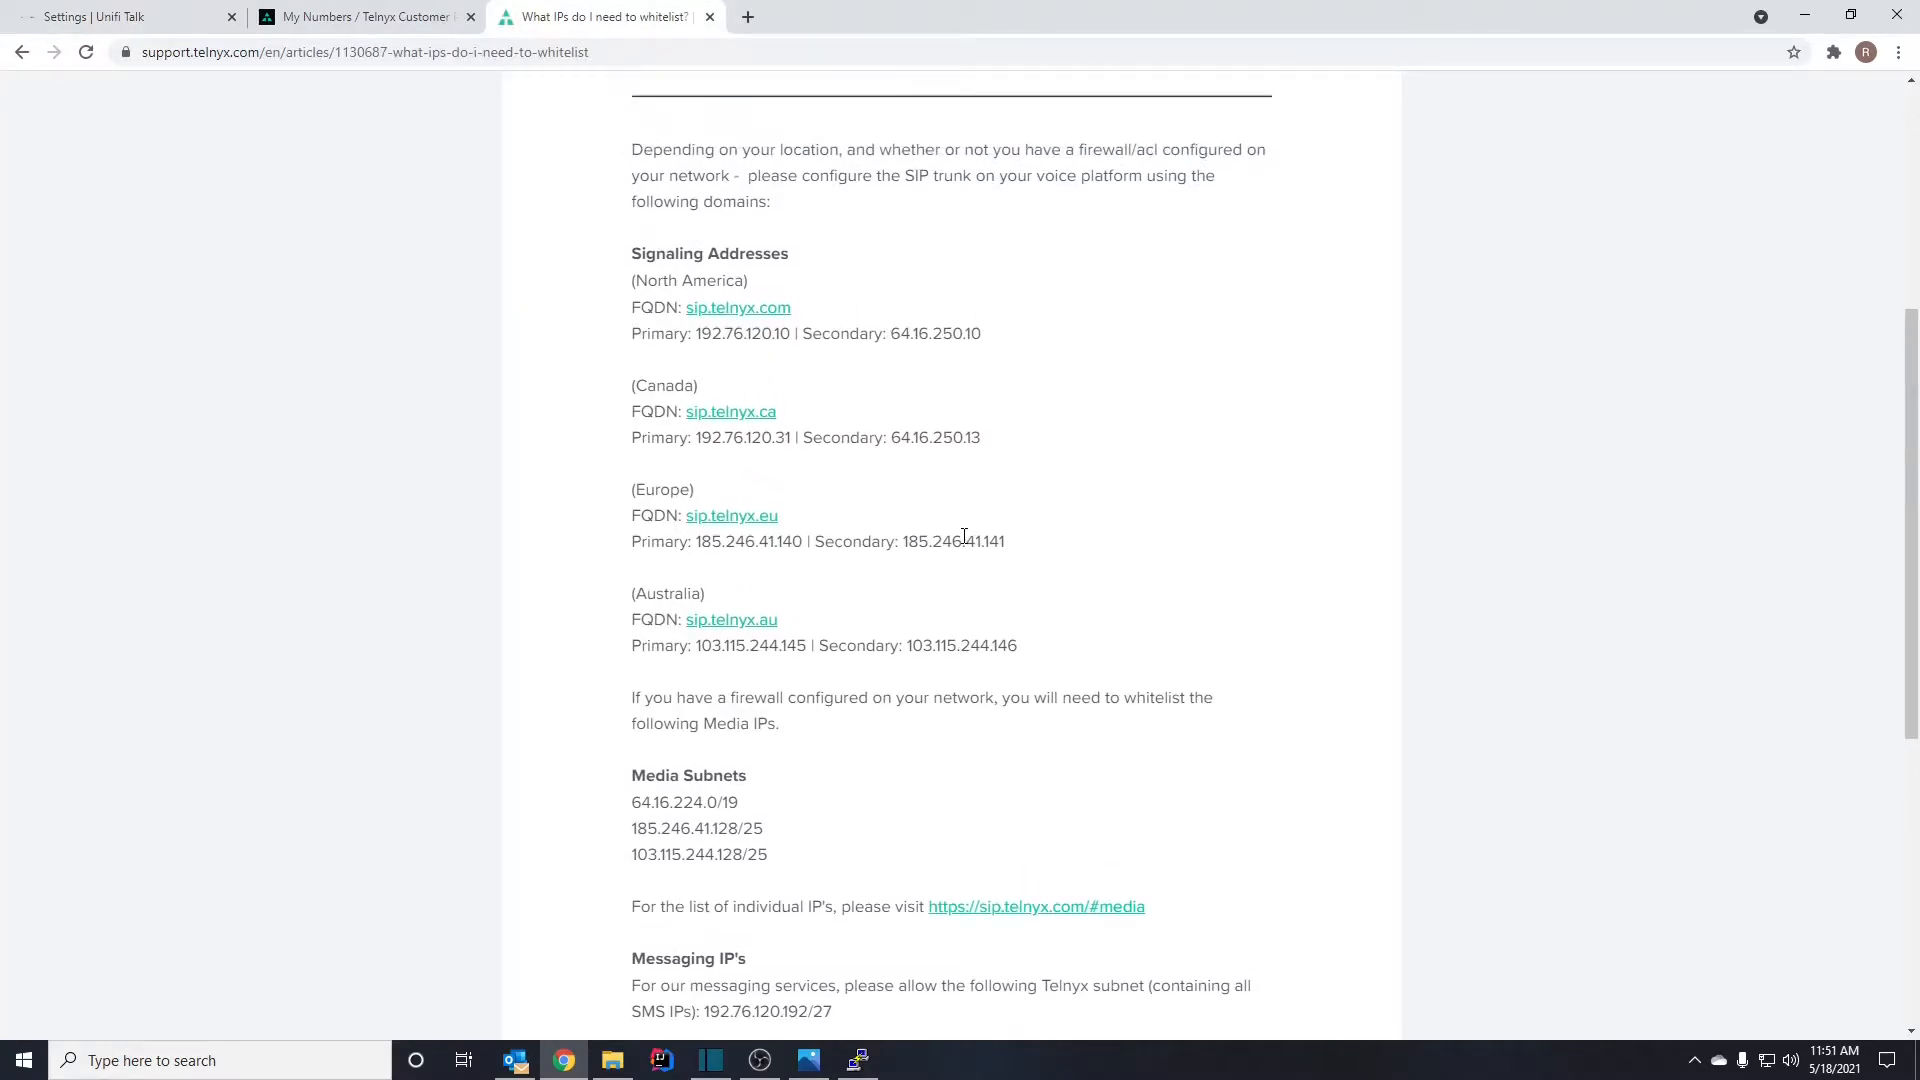
{"action": "left_click_drag", "start_coordinate": [698, 334], "coordinate": [788, 335]}
{"action": "key", "text": "ctrl+c"}
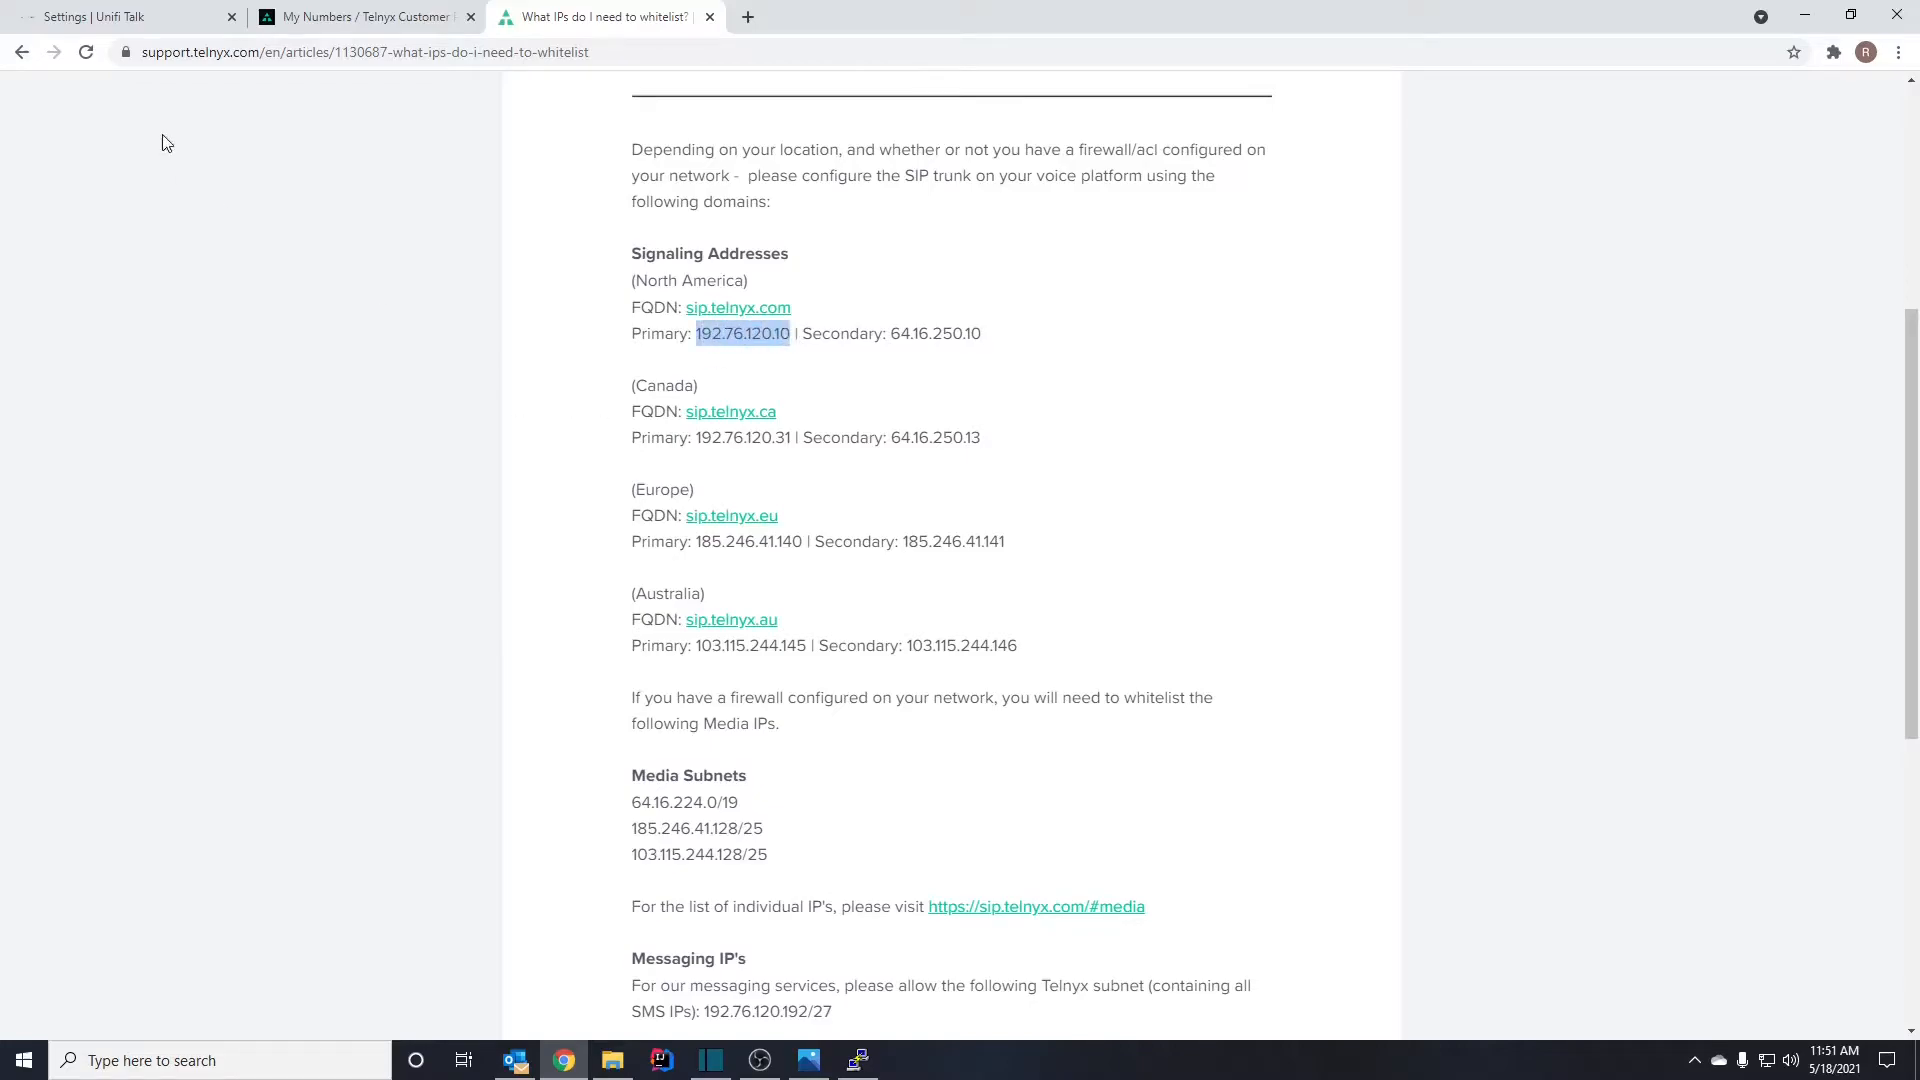
{"action": "left_click", "coordinate": [133, 15]}
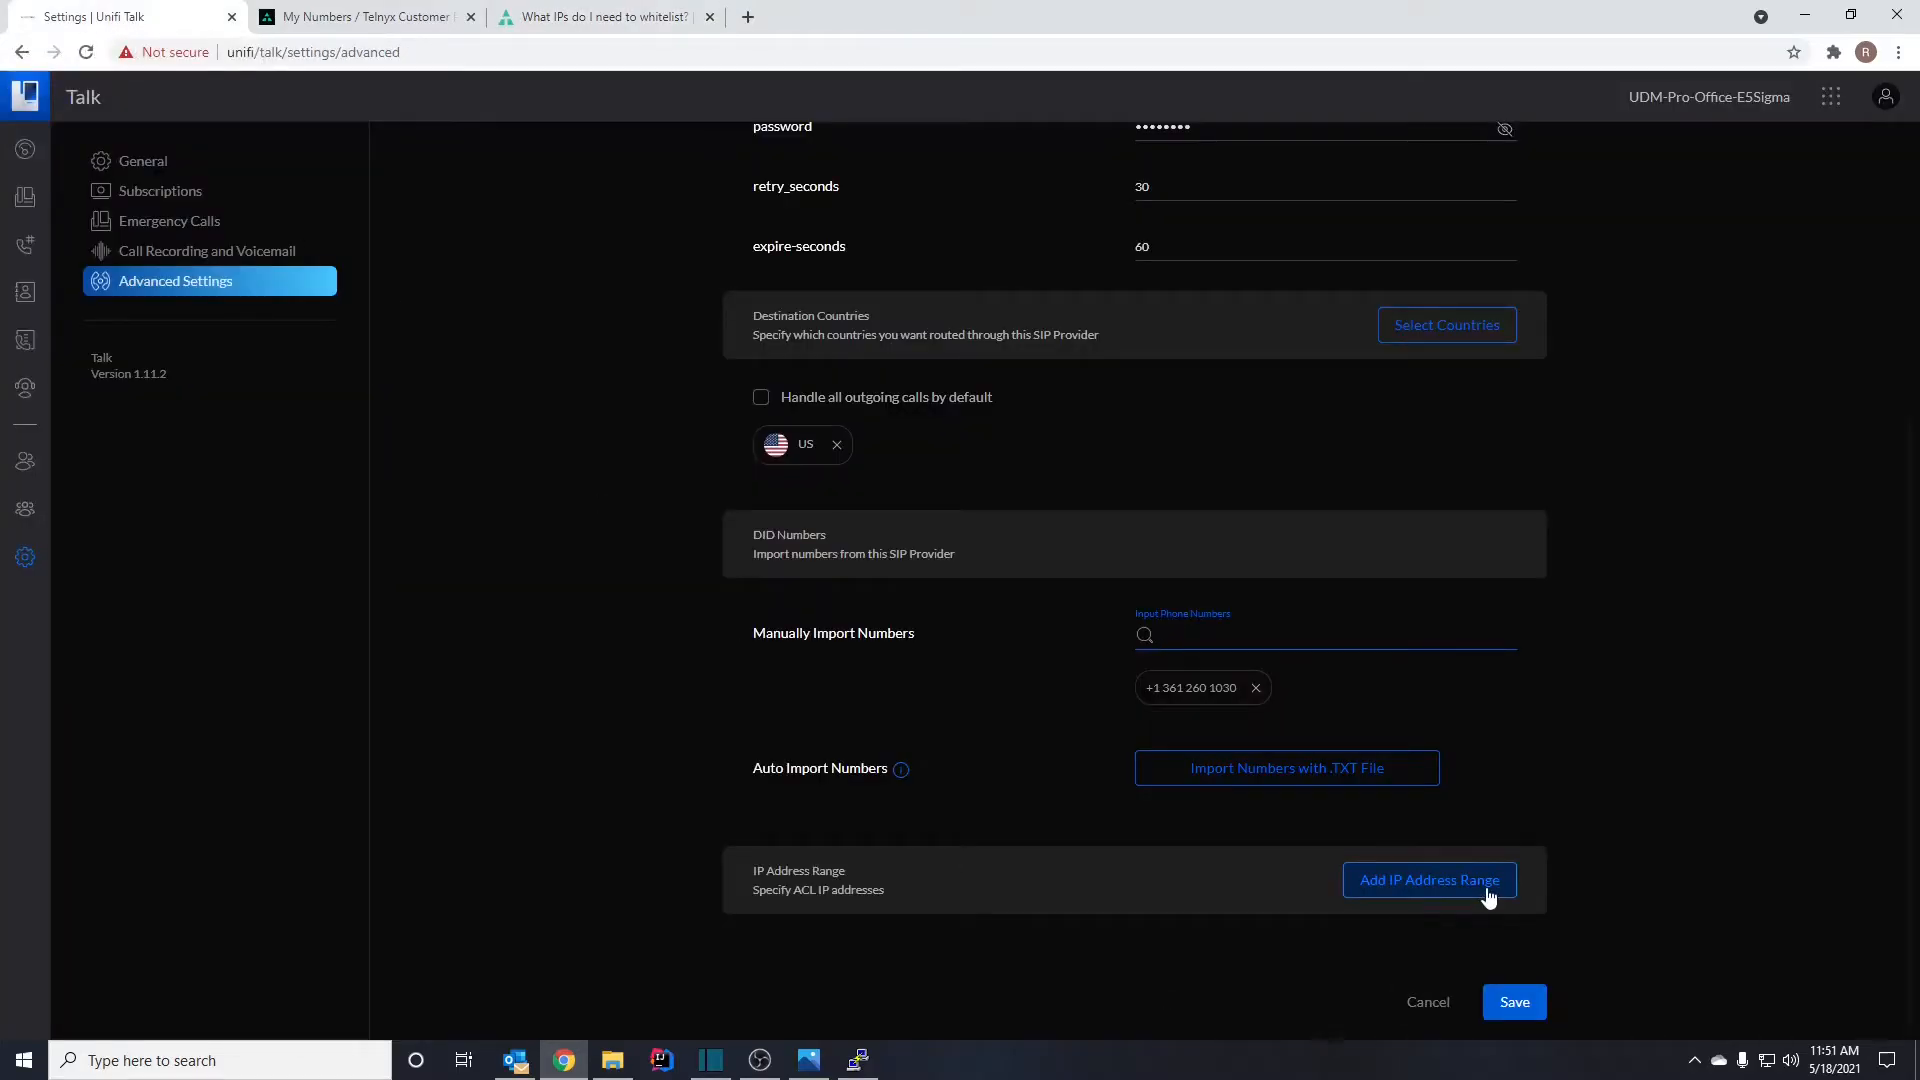
{"action": "left_click", "coordinate": [1410, 880]}
{"action": "key", "text": "ctrl+v"}
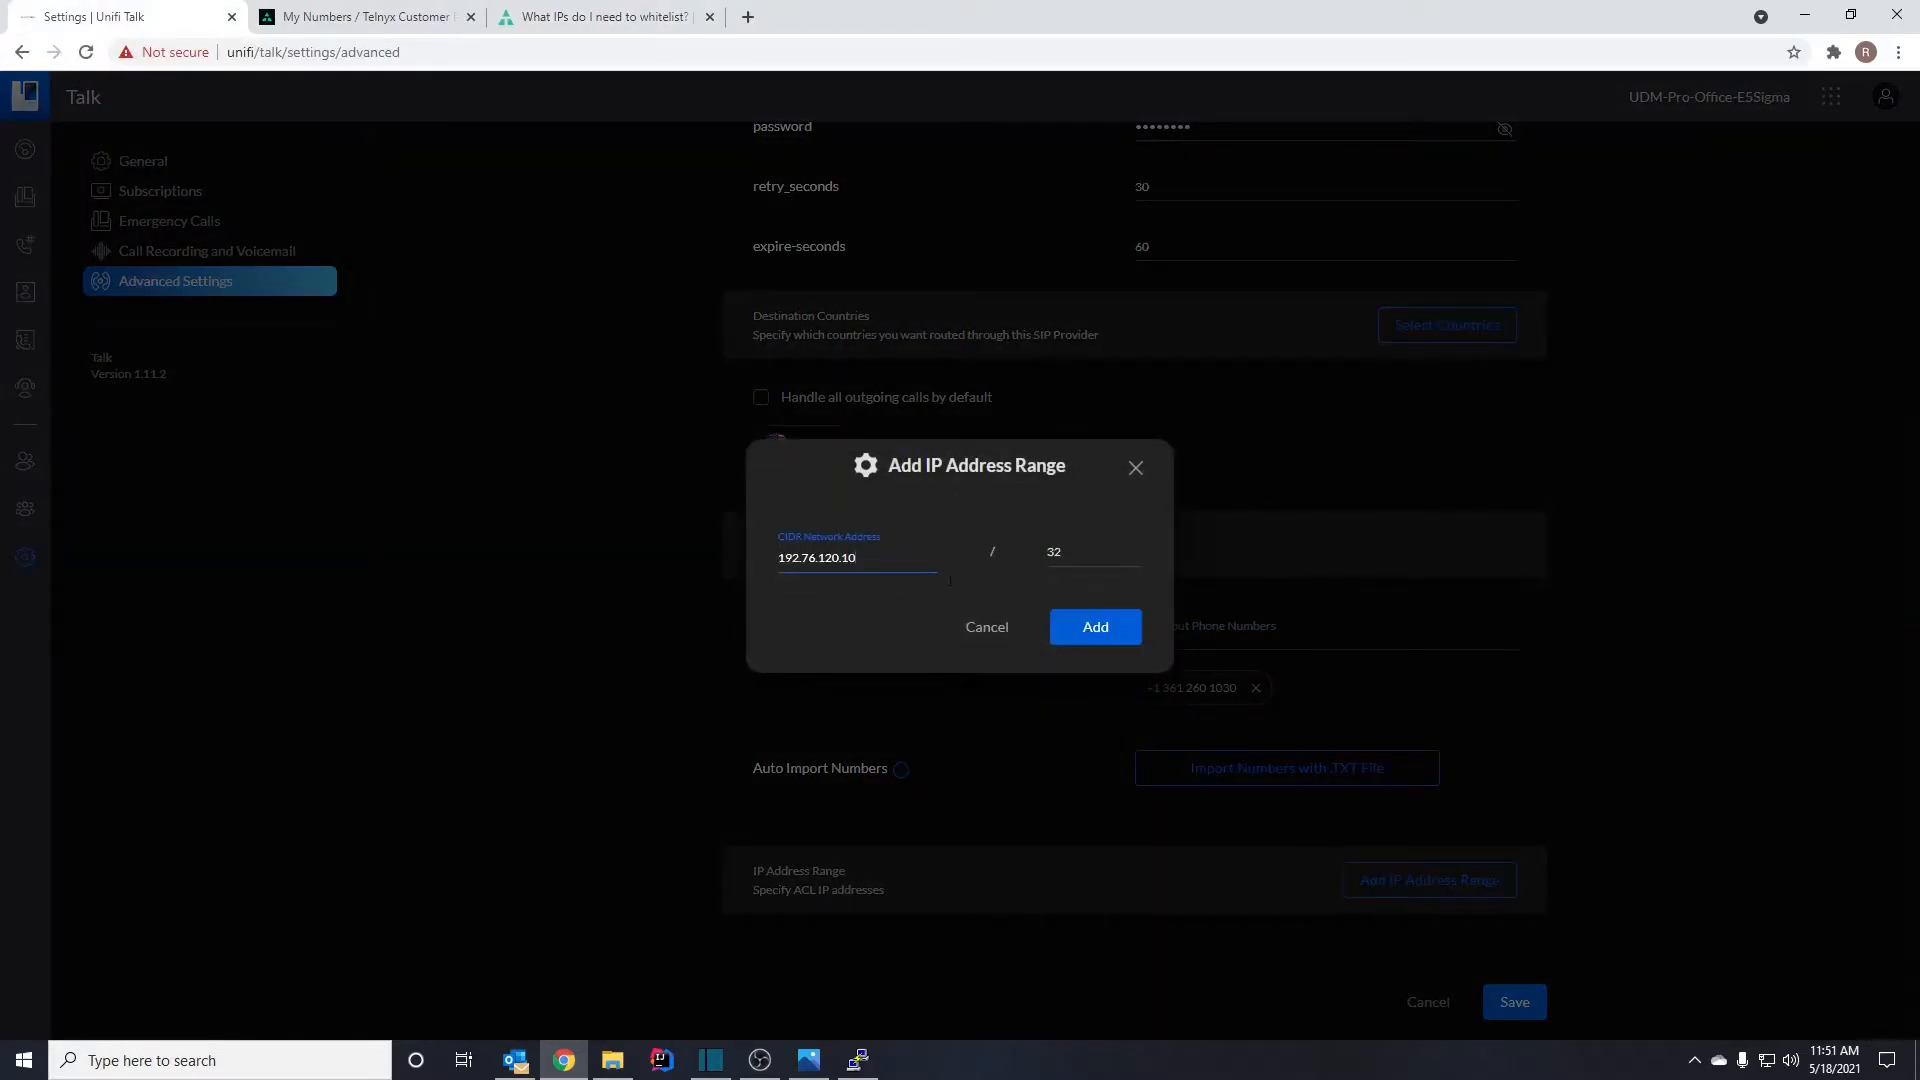
{"action": "left_click", "coordinate": [1092, 627]}
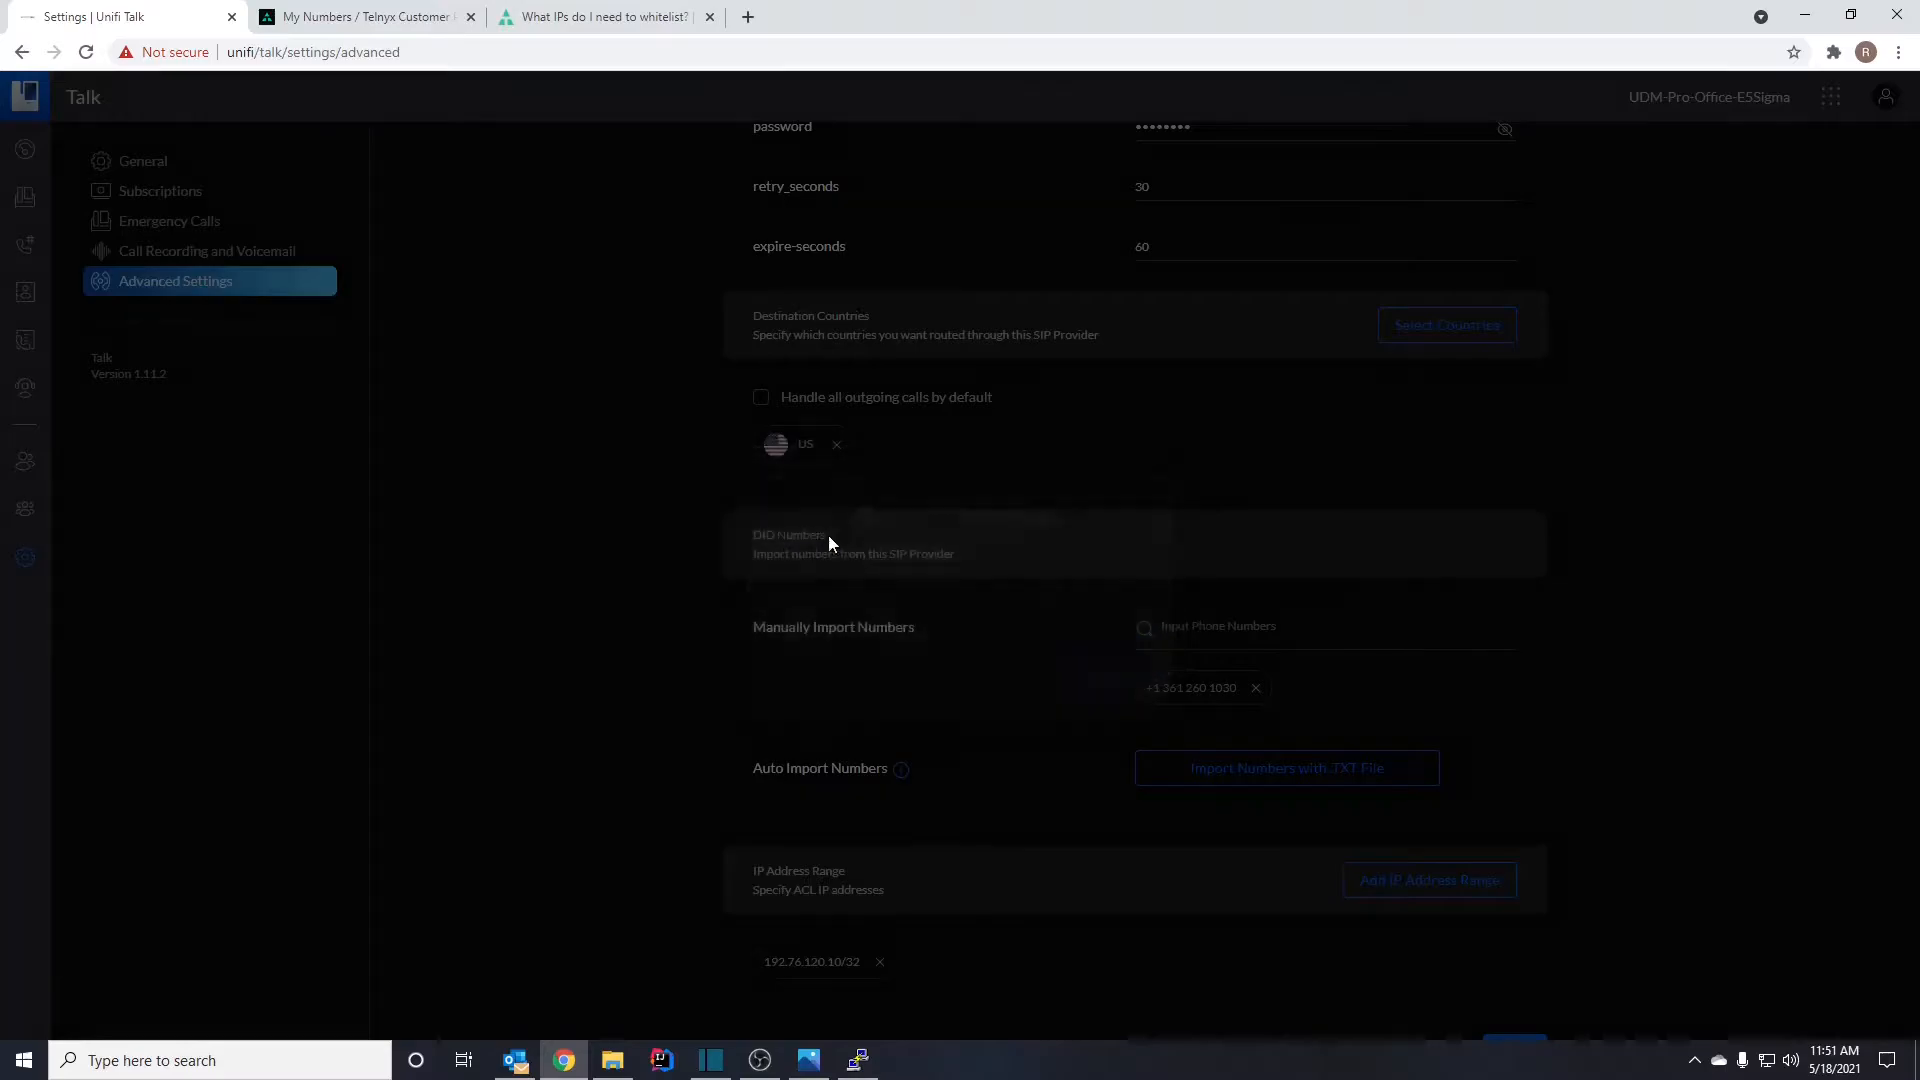
- Copy Telnyx's secondary North America signaling address from the whitelist article and add 64.16.250.10/32 as an IP address range
{"action": "left_click", "coordinate": [360, 16]}
{"action": "left_click", "coordinate": [546, 16]}
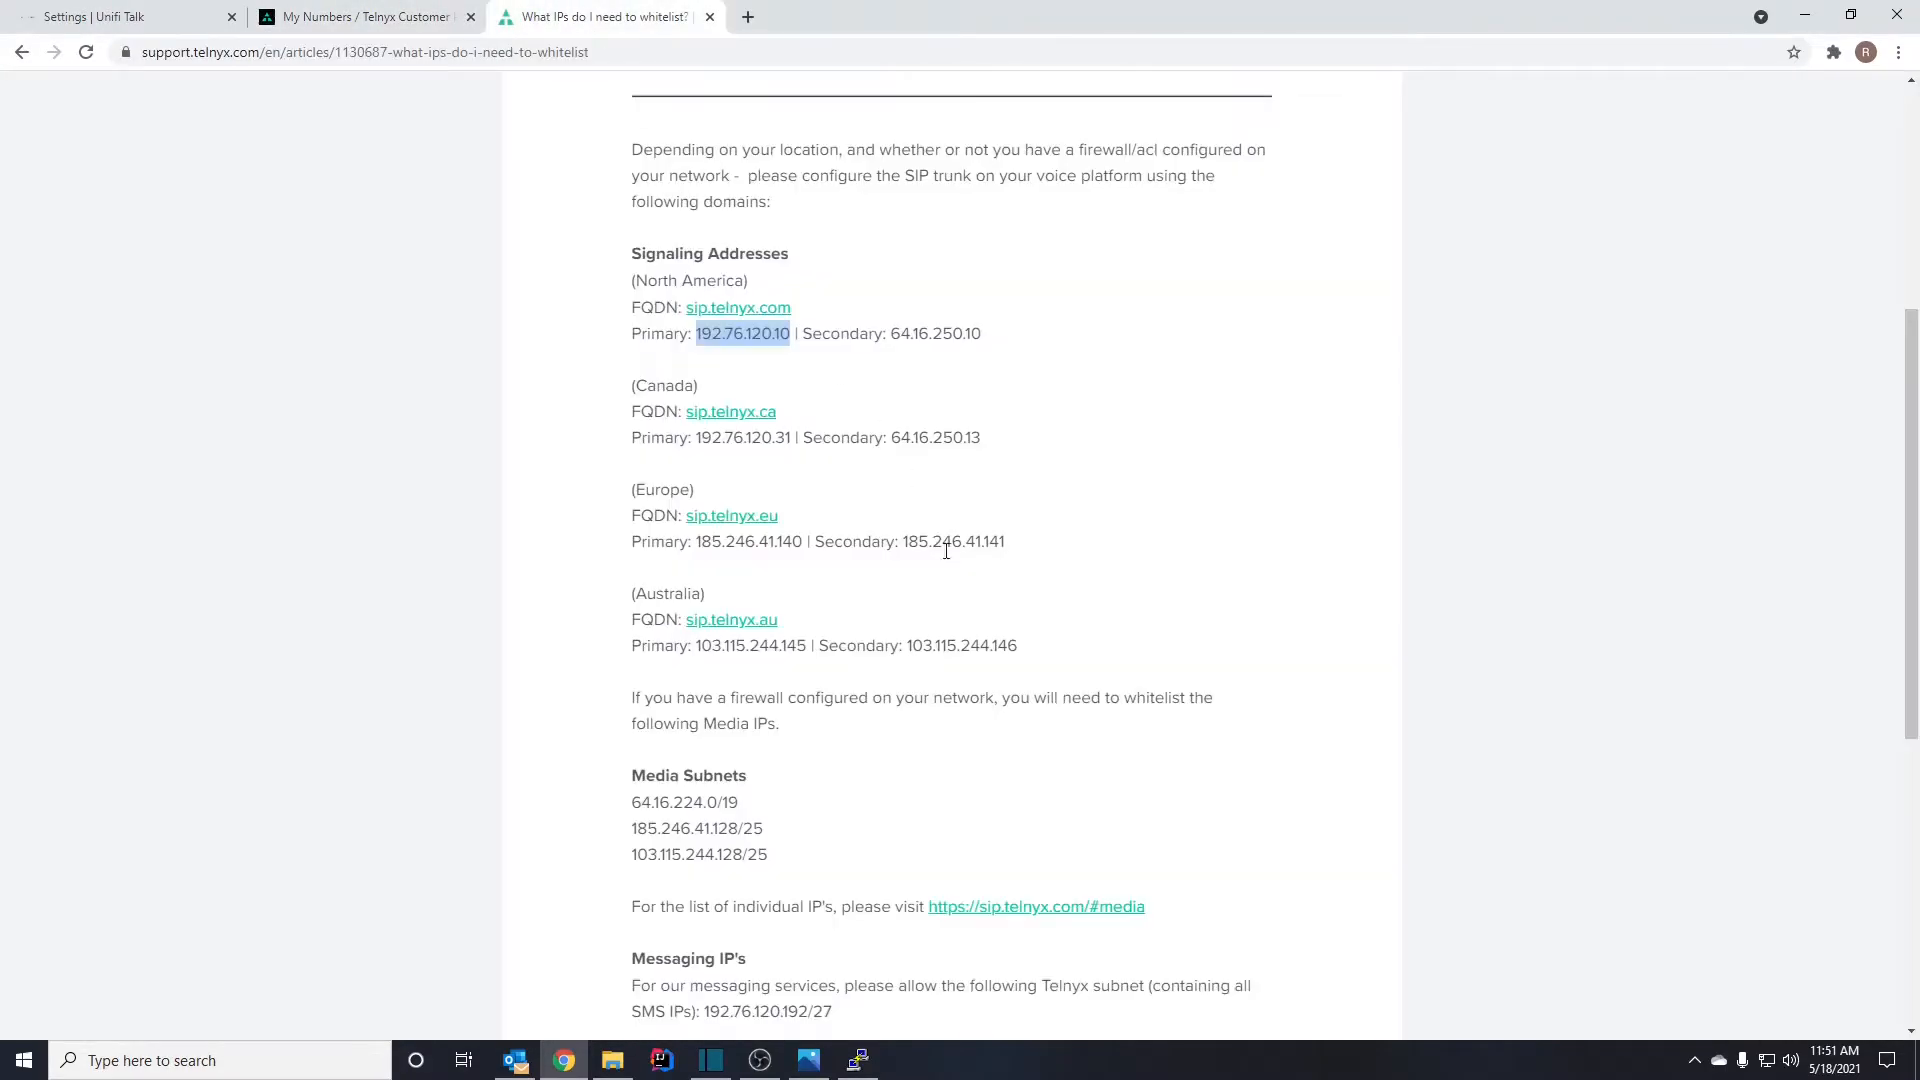
{"action": "mouse_move", "coordinate": [890, 332]}
{"action": "left_mouse_down"}
{"action": "mouse_move", "coordinate": [972, 334]}
{"action": "mouse_move", "coordinate": [889, 334]}
{"action": "left_mouse_up"}
{"action": "key", "text": "ctrl+c"}
{"action": "left_click", "coordinate": [986, 334]}
{"action": "left_click", "coordinate": [100, 28]}
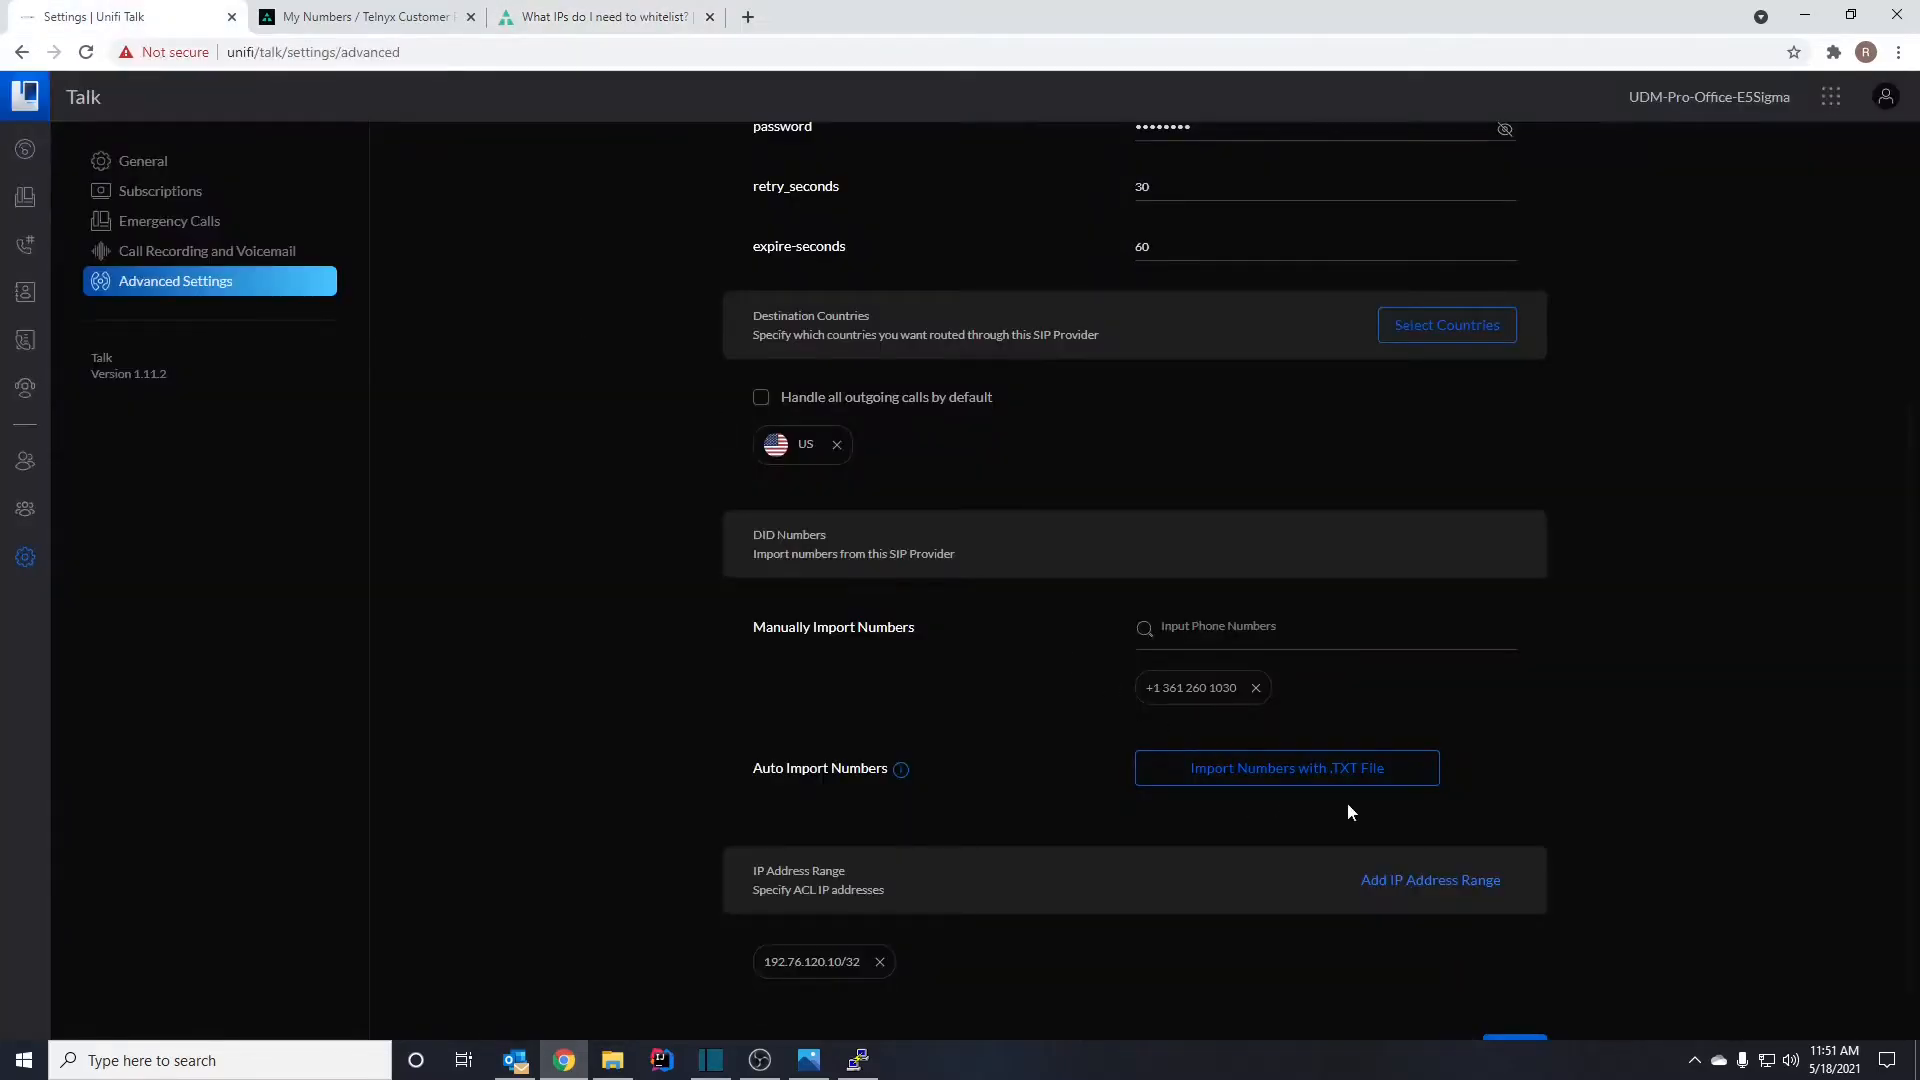
{"action": "left_click", "coordinate": [1479, 890]}
{"action": "key", "text": "ctrl+v"}
{"action": "left_click", "coordinate": [1104, 636]}
- Copy the first media subnet from the Telnyx whitelist article and add 64.16.224.0/19 to the provider's IP address ranges
{"action": "left_click", "coordinate": [600, 17]}
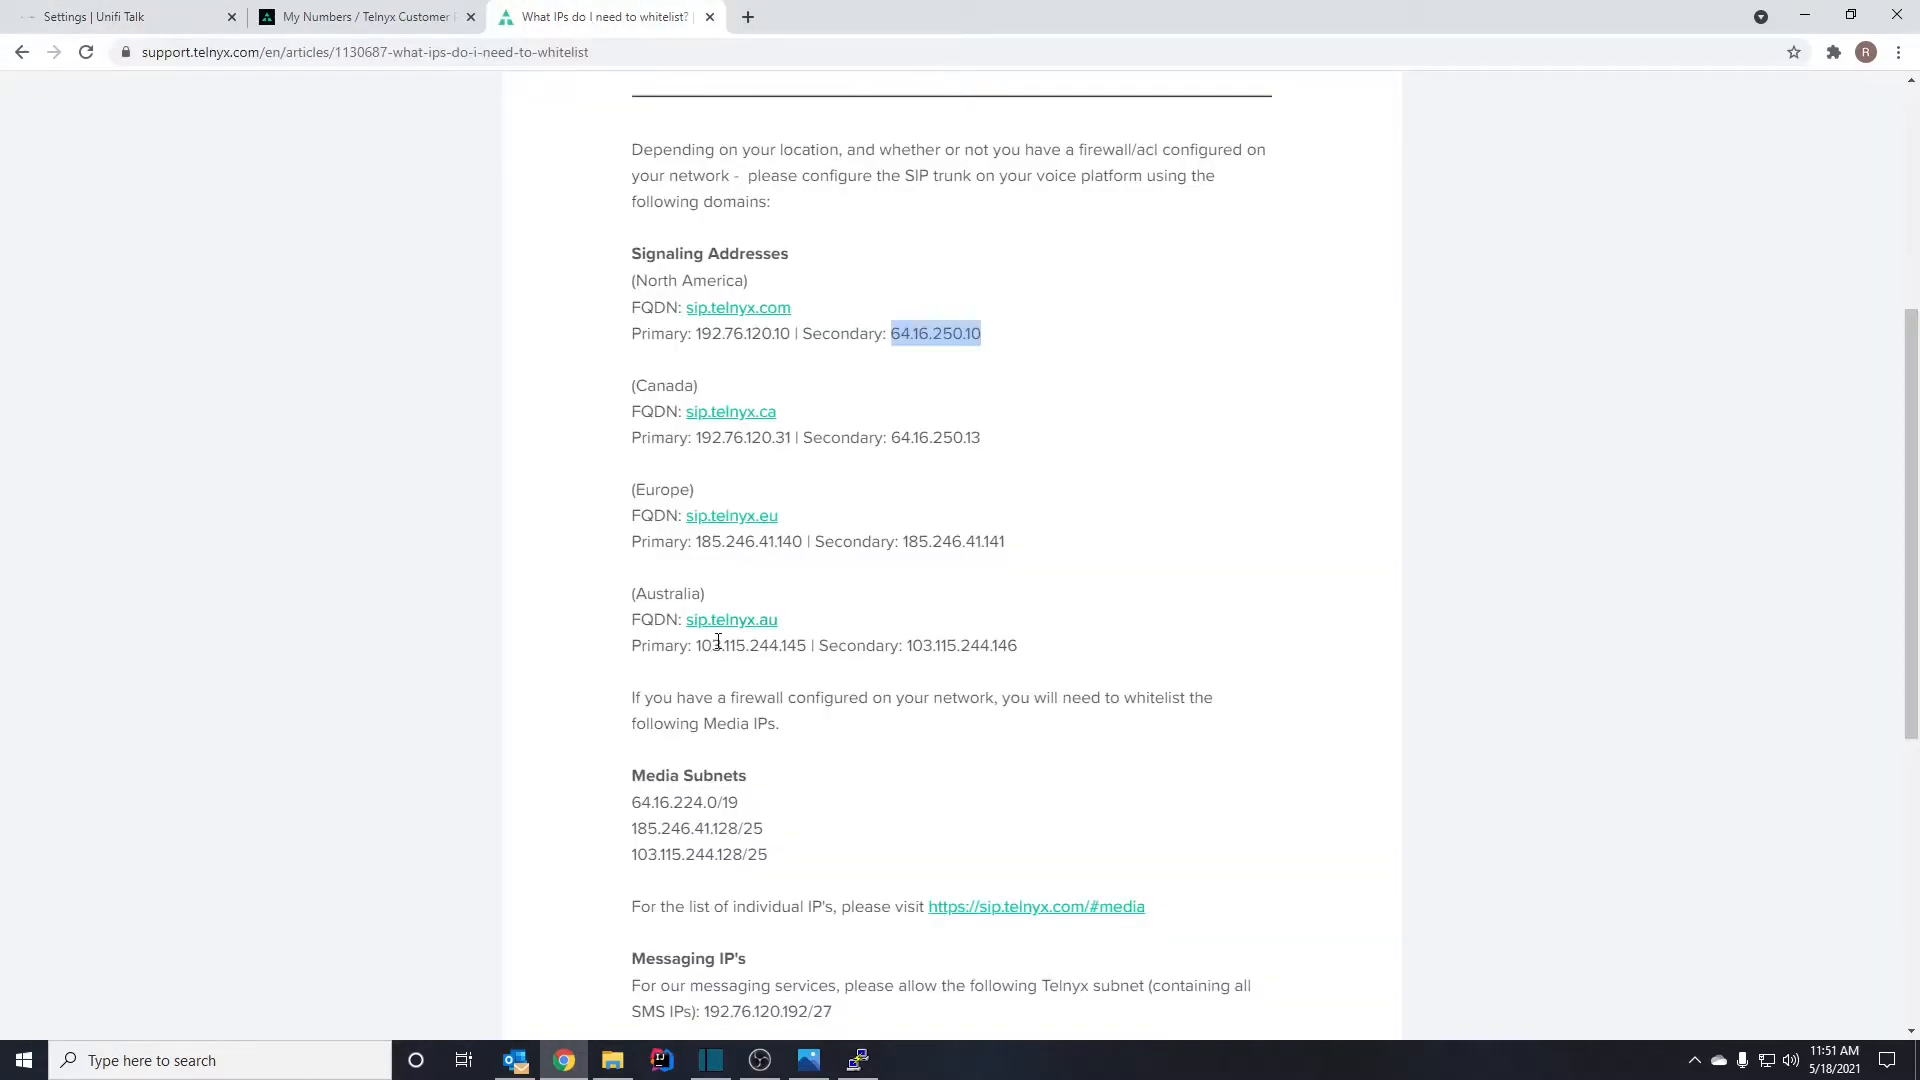
{"action": "scroll", "coordinate": [718, 640], "scroll_direction": "down", "scroll_amount": 2}
{"action": "left_click_drag", "start_coordinate": [633, 603], "coordinate": [716, 606]}
{"action": "key", "text": "ctrl+c"}
{"action": "left_click", "coordinate": [88, 17]}
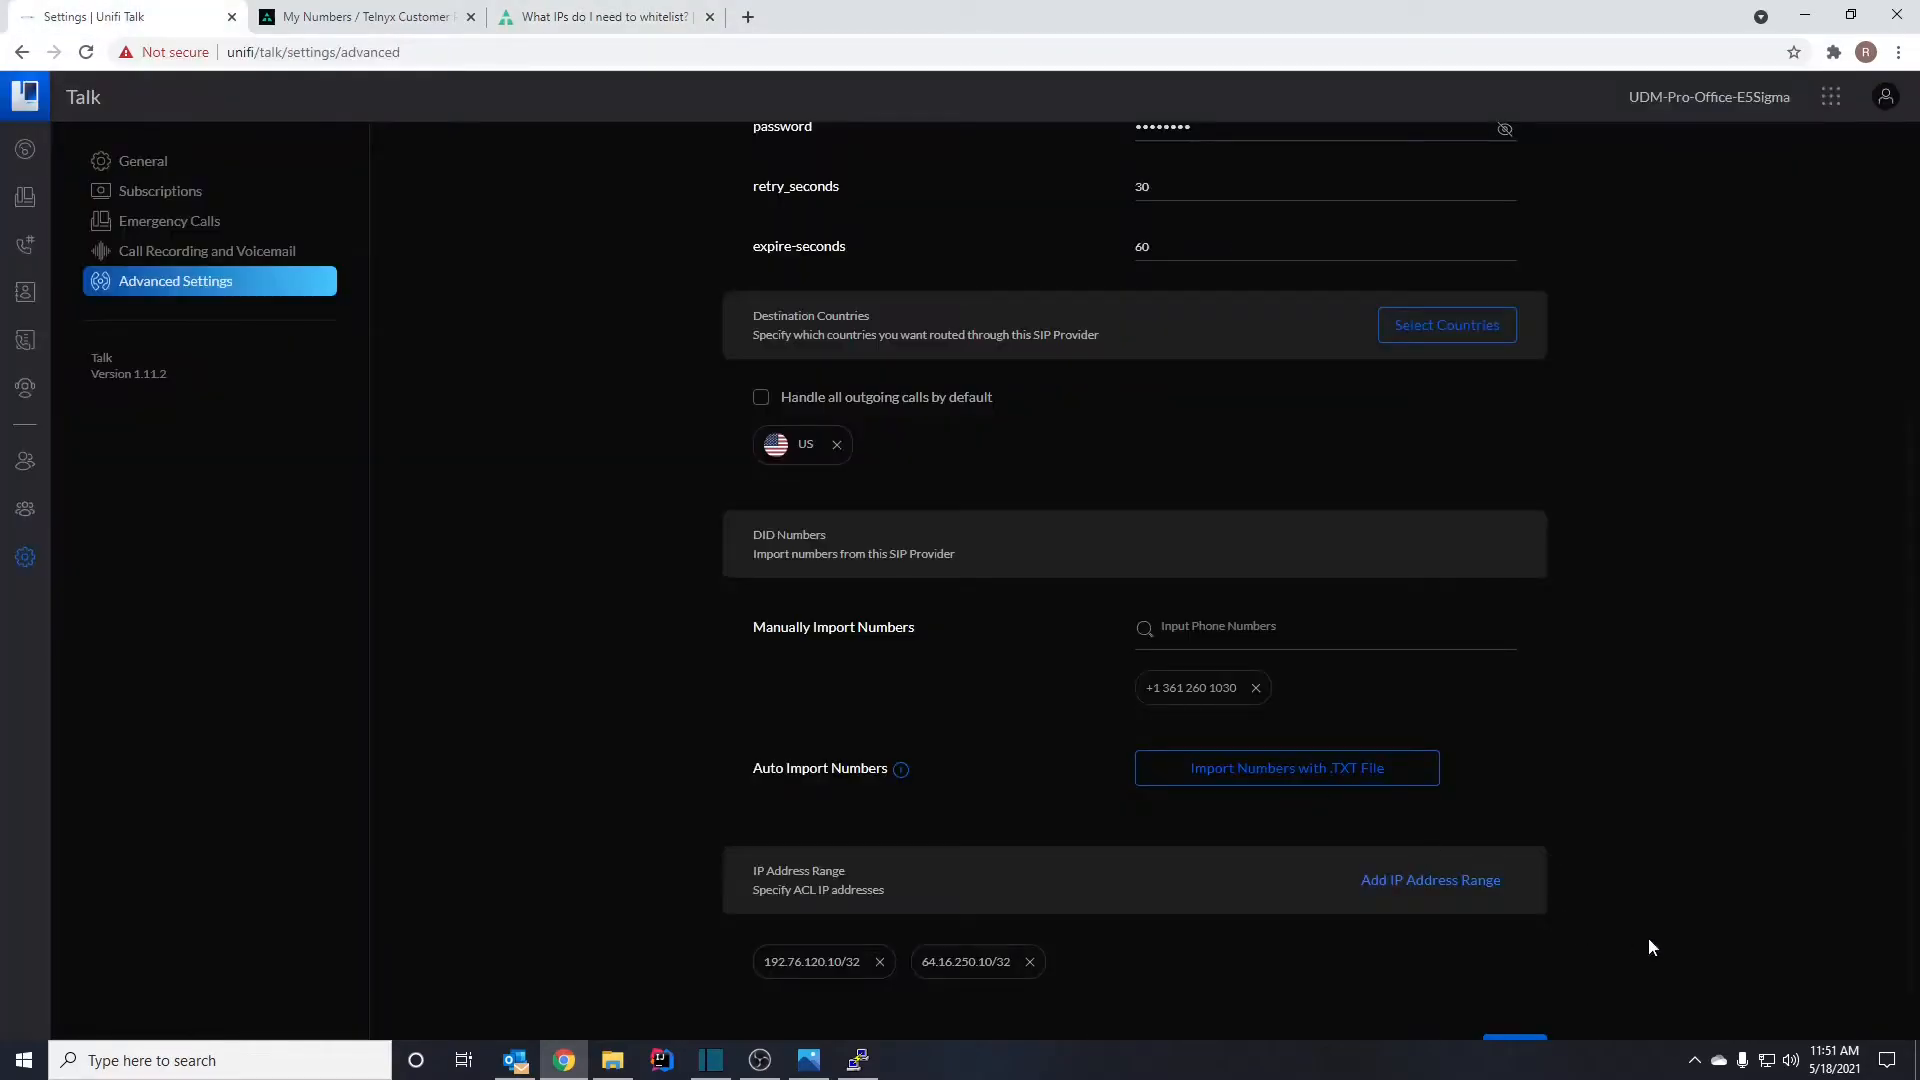
{"action": "left_click", "coordinate": [1420, 878]}
{"action": "left_click", "coordinate": [910, 560]}
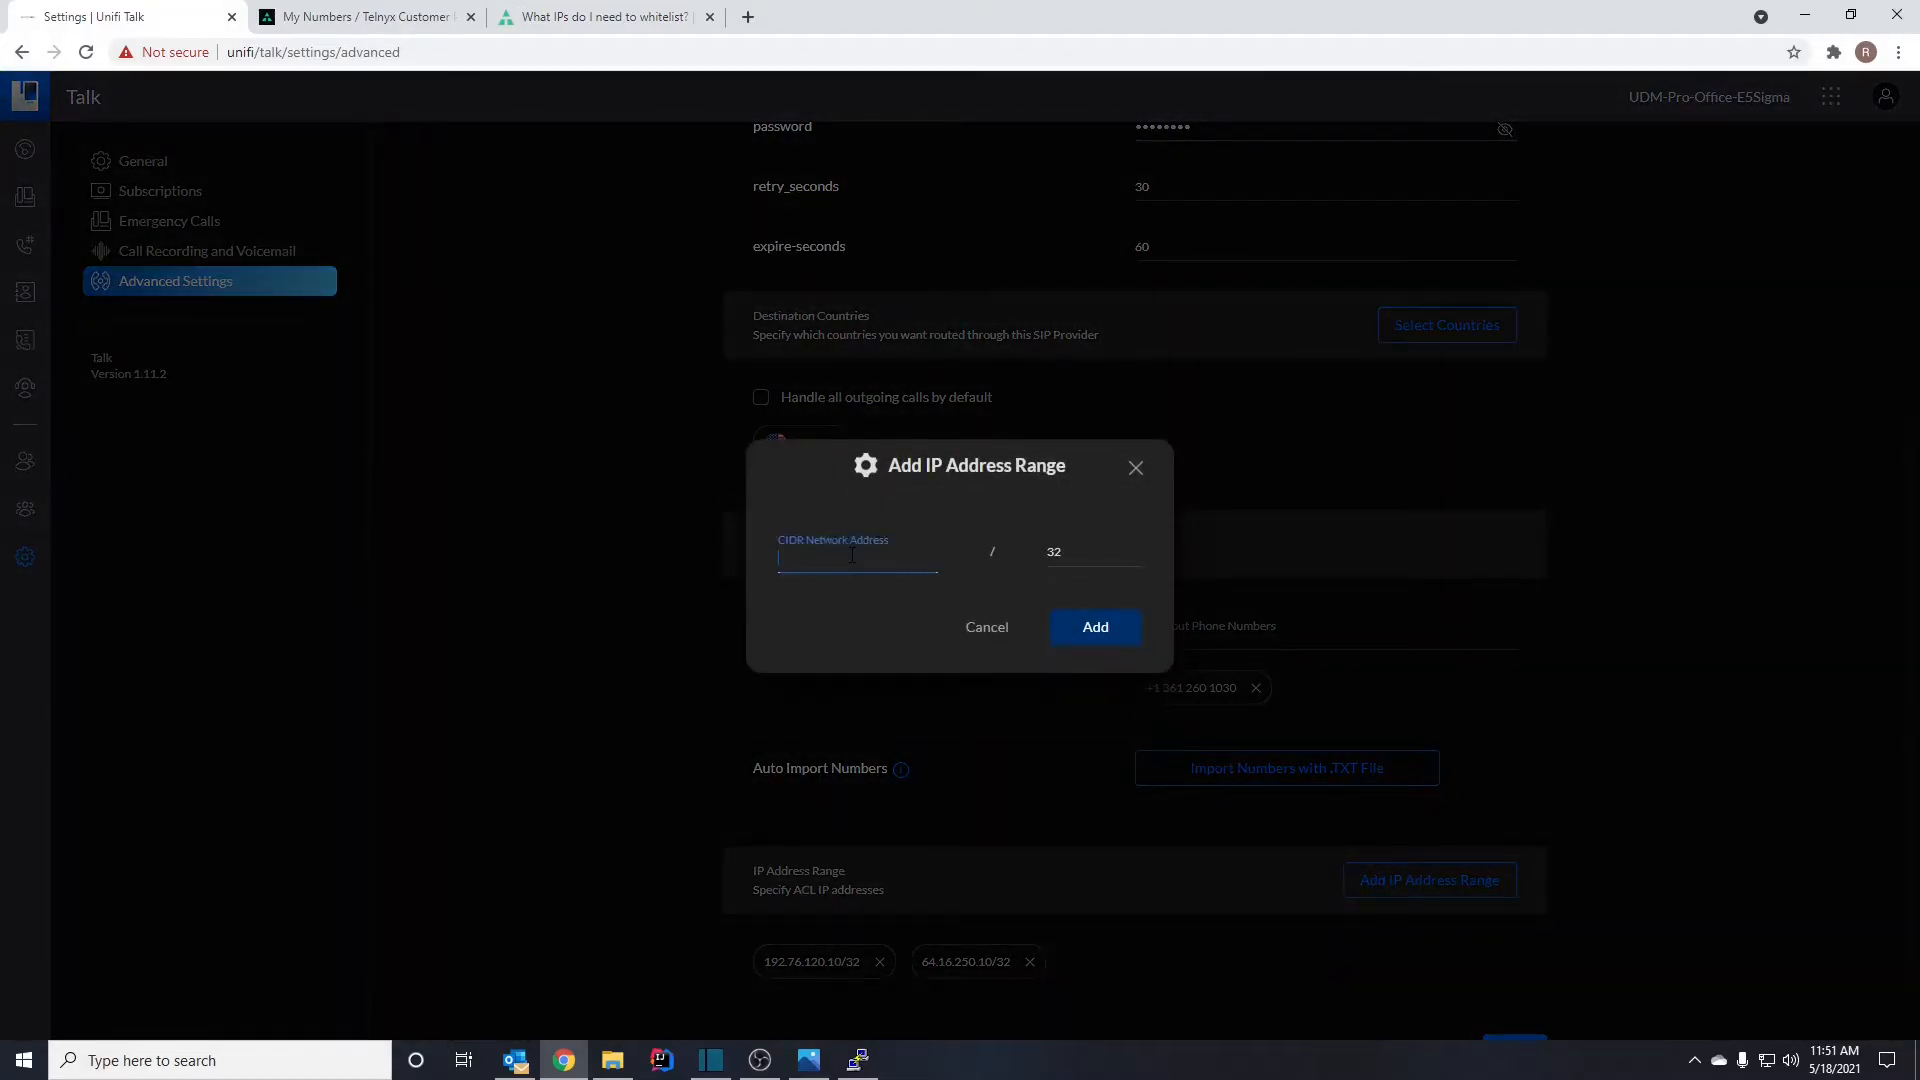
{"action": "key", "text": "ctrl+v"}
{"action": "key", "text": "Tab"}
{"action": "type", "text": "19"}
{"action": "left_click", "coordinate": [1090, 626]}
- Copy the second media subnet from the Telnyx whitelist article and add 185.246.41.128/25 to the provider's IP address ranges
{"action": "left_click", "coordinate": [600, 17]}
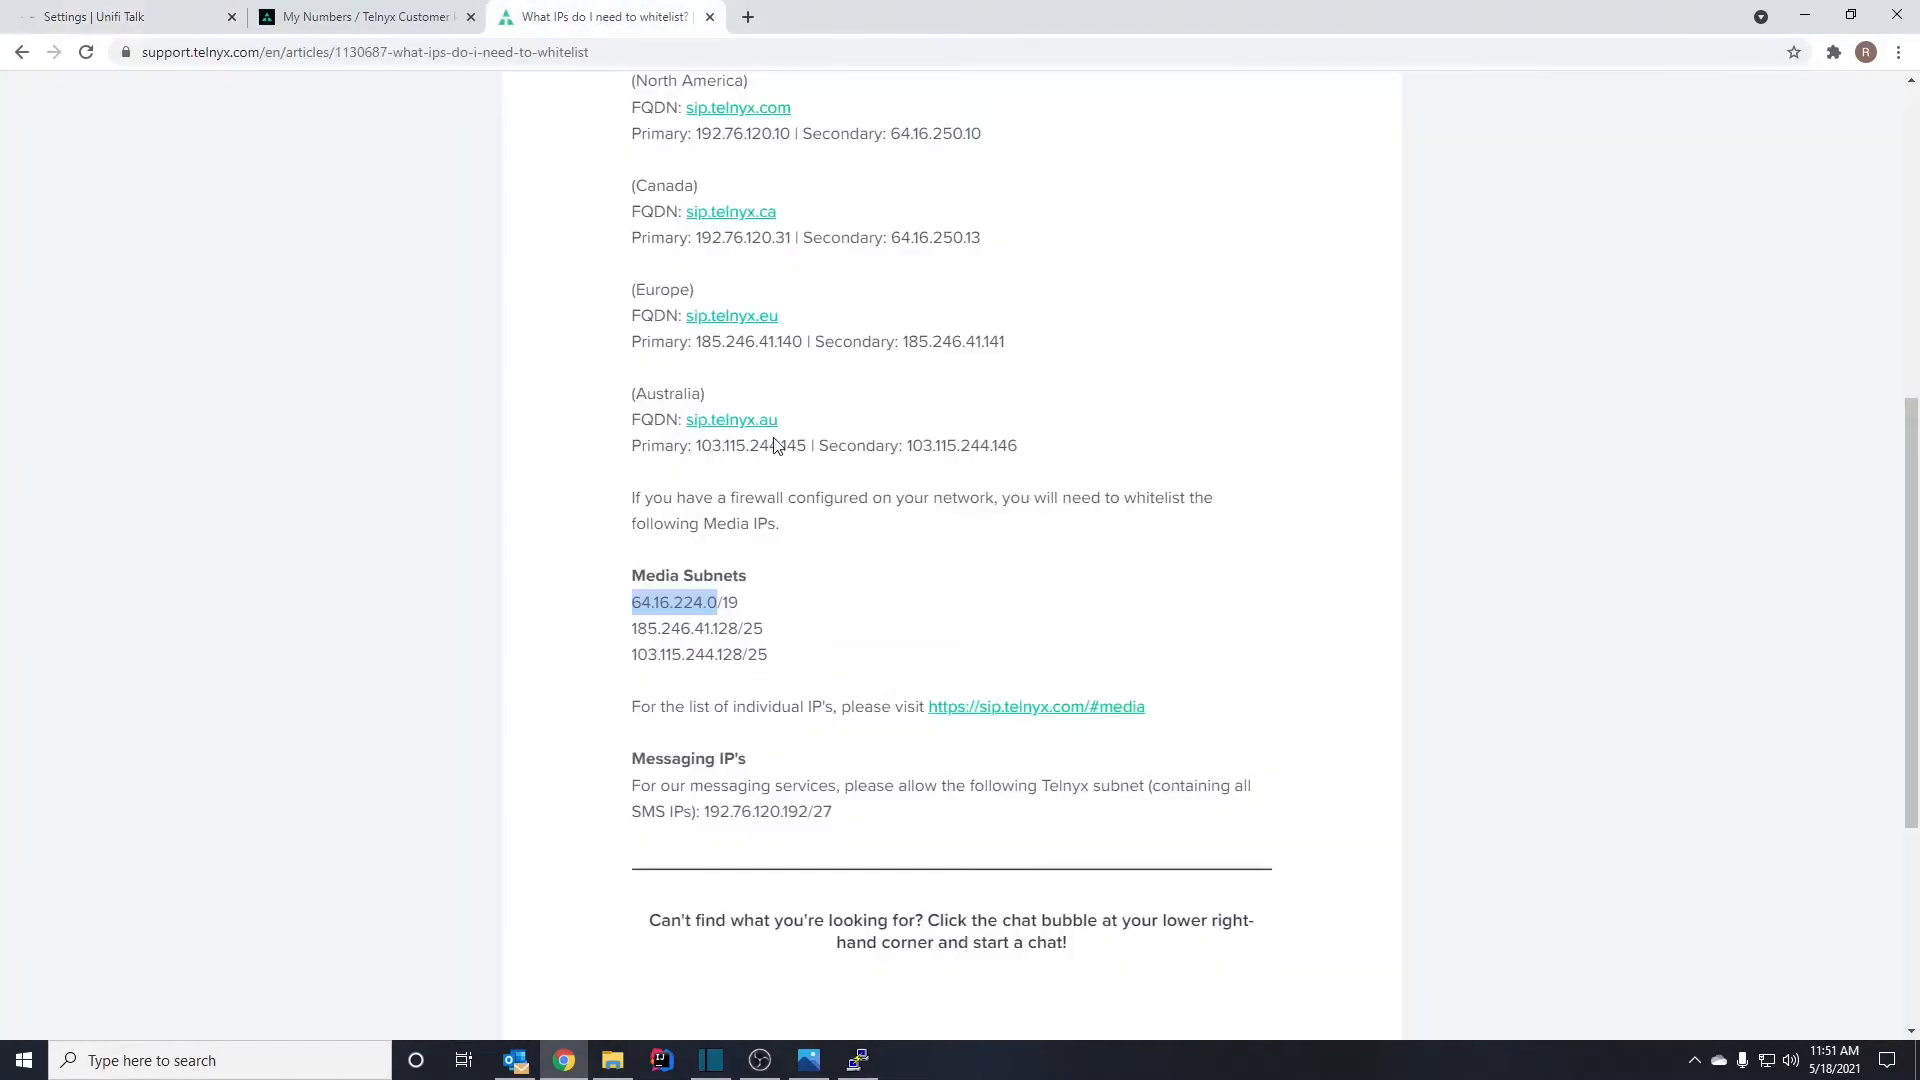
{"action": "left_click", "coordinate": [738, 628]}
{"action": "left_click_drag", "start_coordinate": [738, 629], "coordinate": [634, 627]}
{"action": "key", "text": "ctrl+c"}
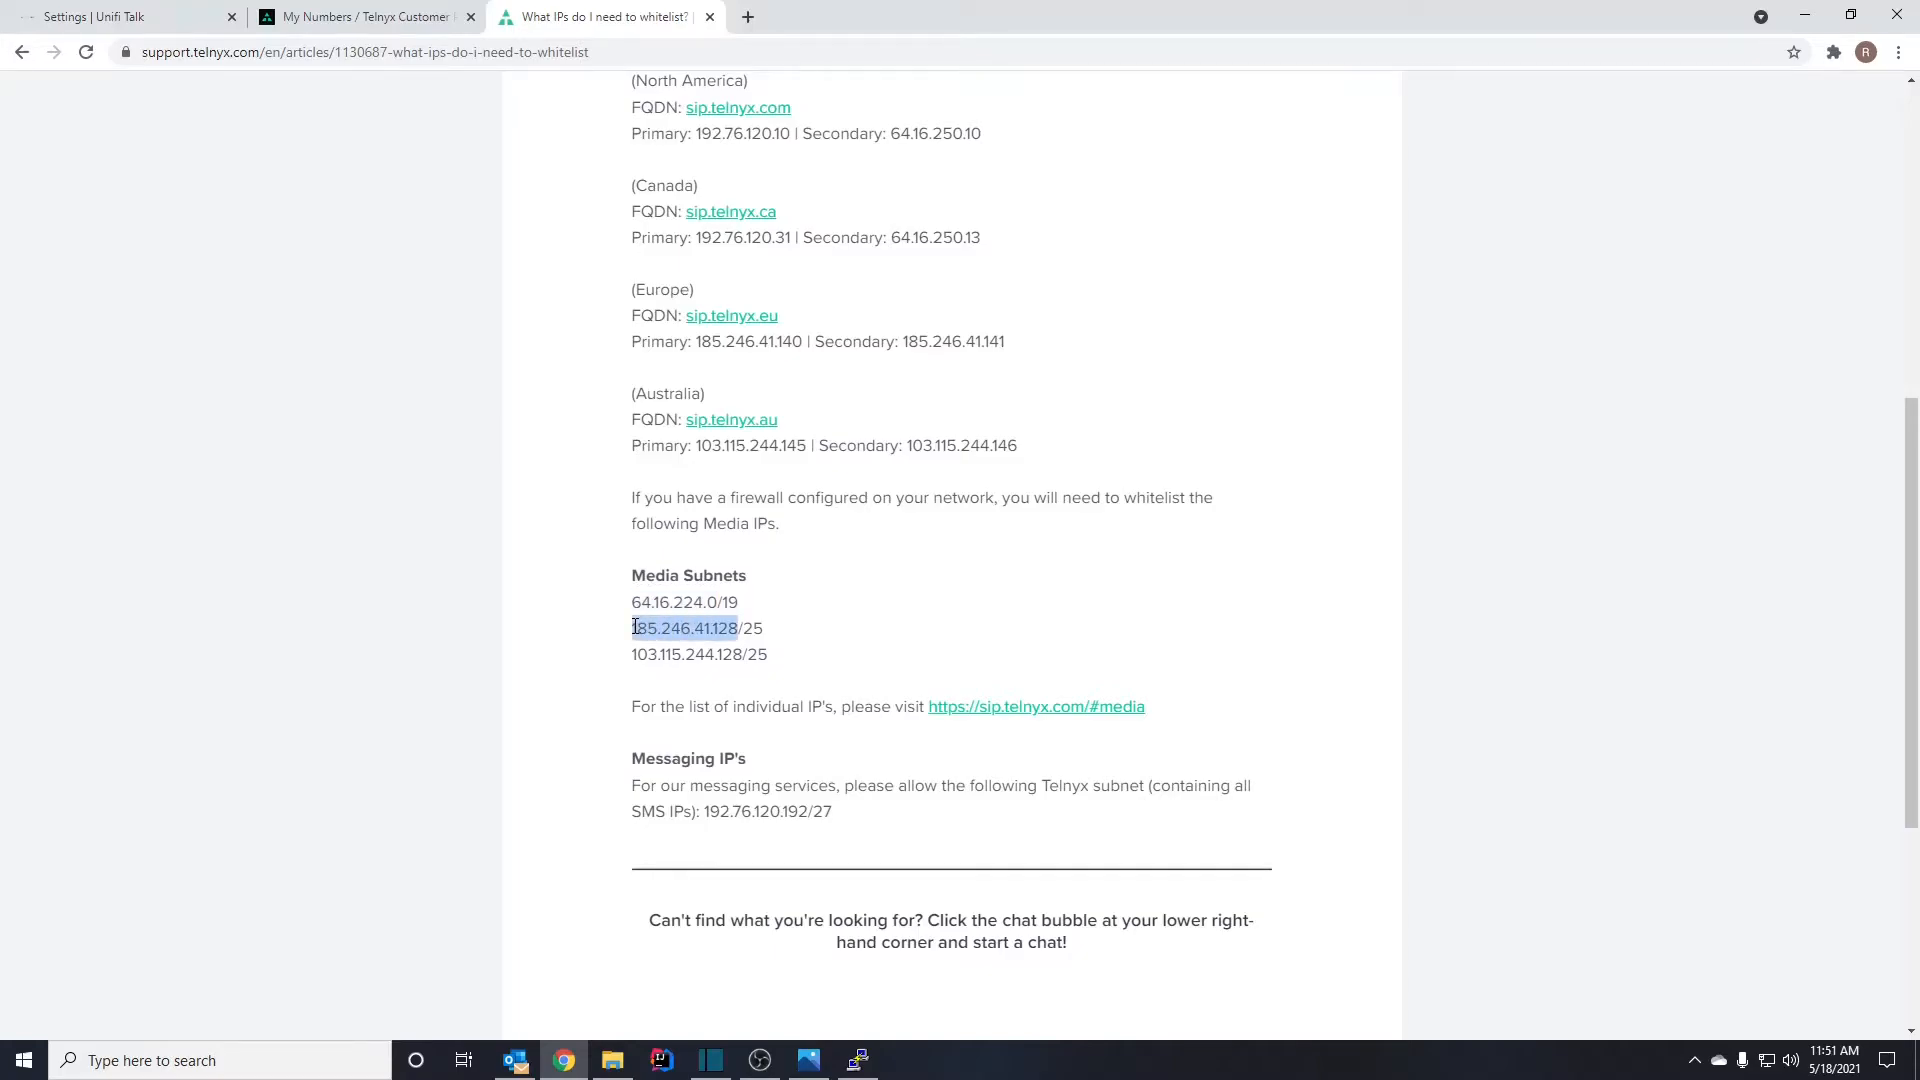
{"action": "left_click", "coordinate": [162, 33]}
{"action": "left_click", "coordinate": [1428, 882]}
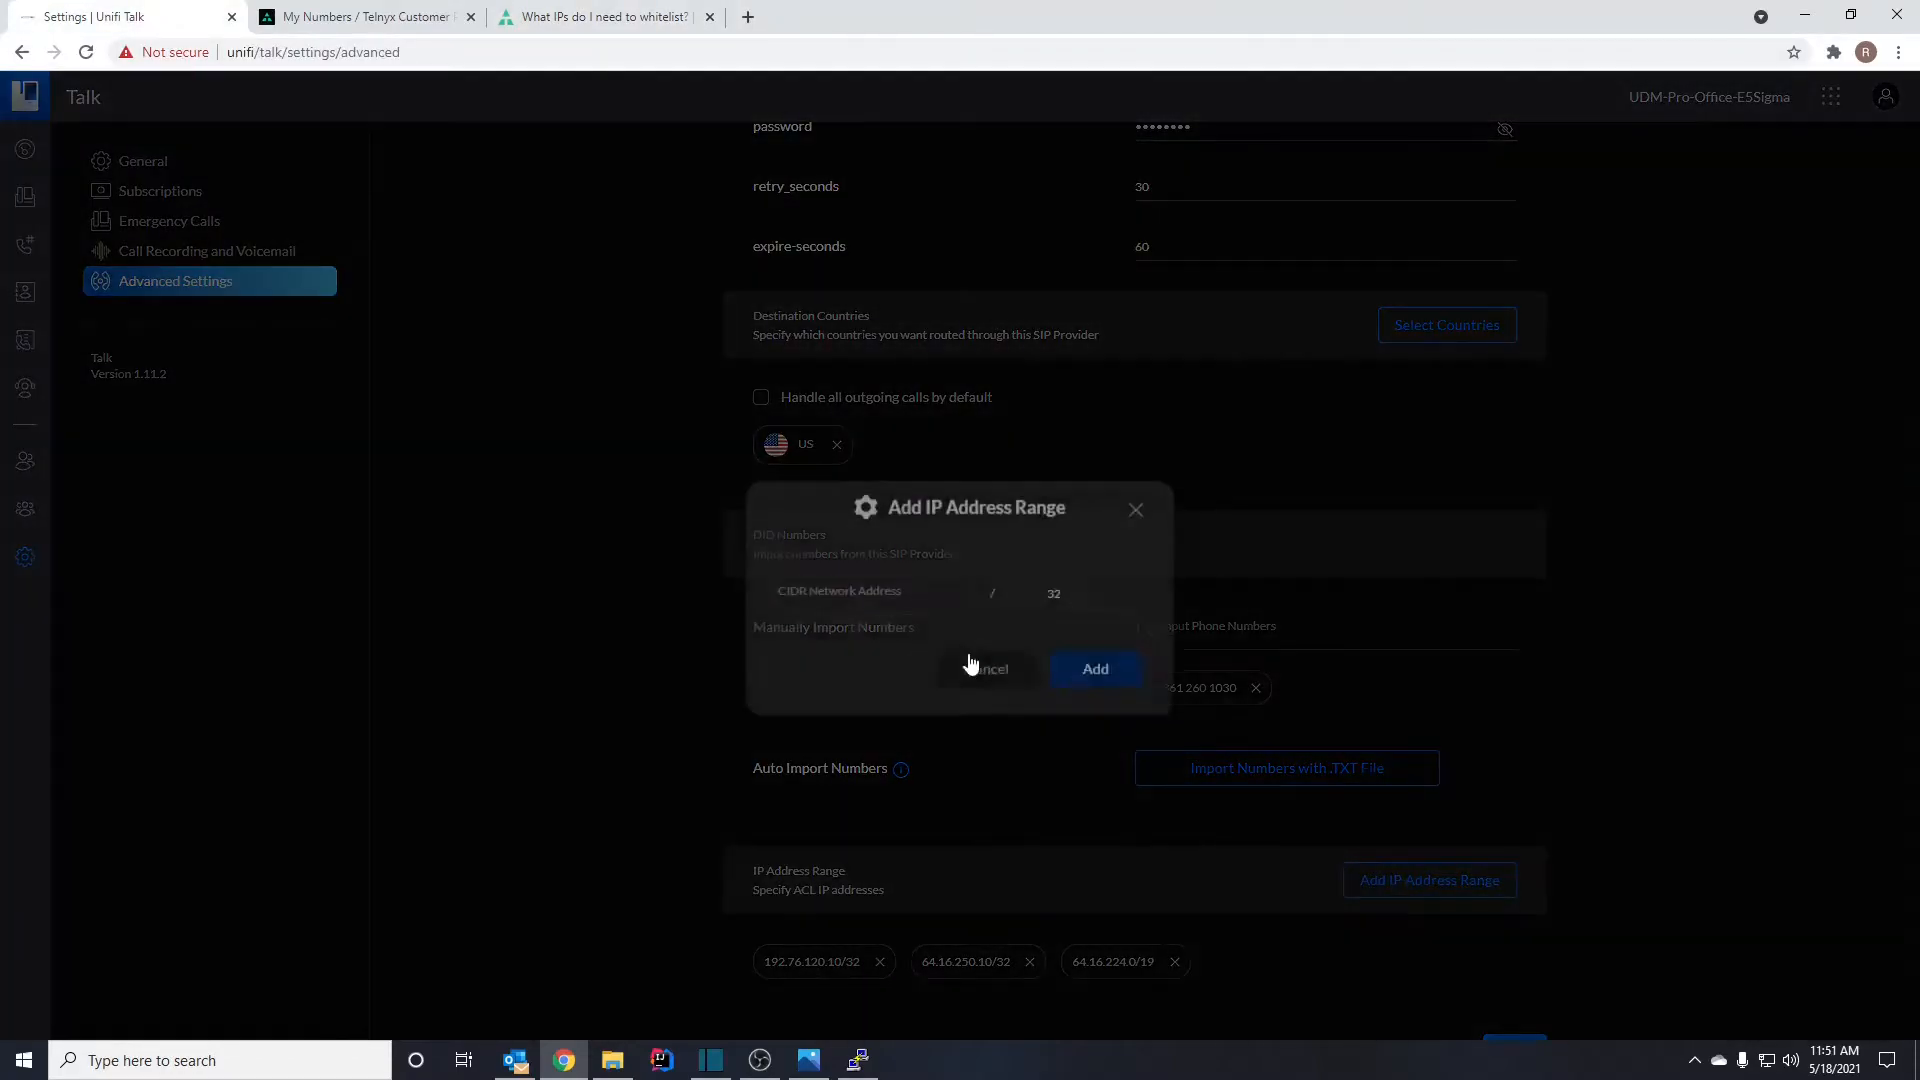
{"action": "key", "text": "ctrl+v"}
{"action": "key", "text": "Tab"}
{"action": "type", "text": "25"}
{"action": "left_click", "coordinate": [1095, 628]}
- Copy the third media subnet from the Telnyx whitelist article and add 103.115.244.128/25 to the provider's IP address ranges
{"action": "left_click", "coordinate": [553, 10]}
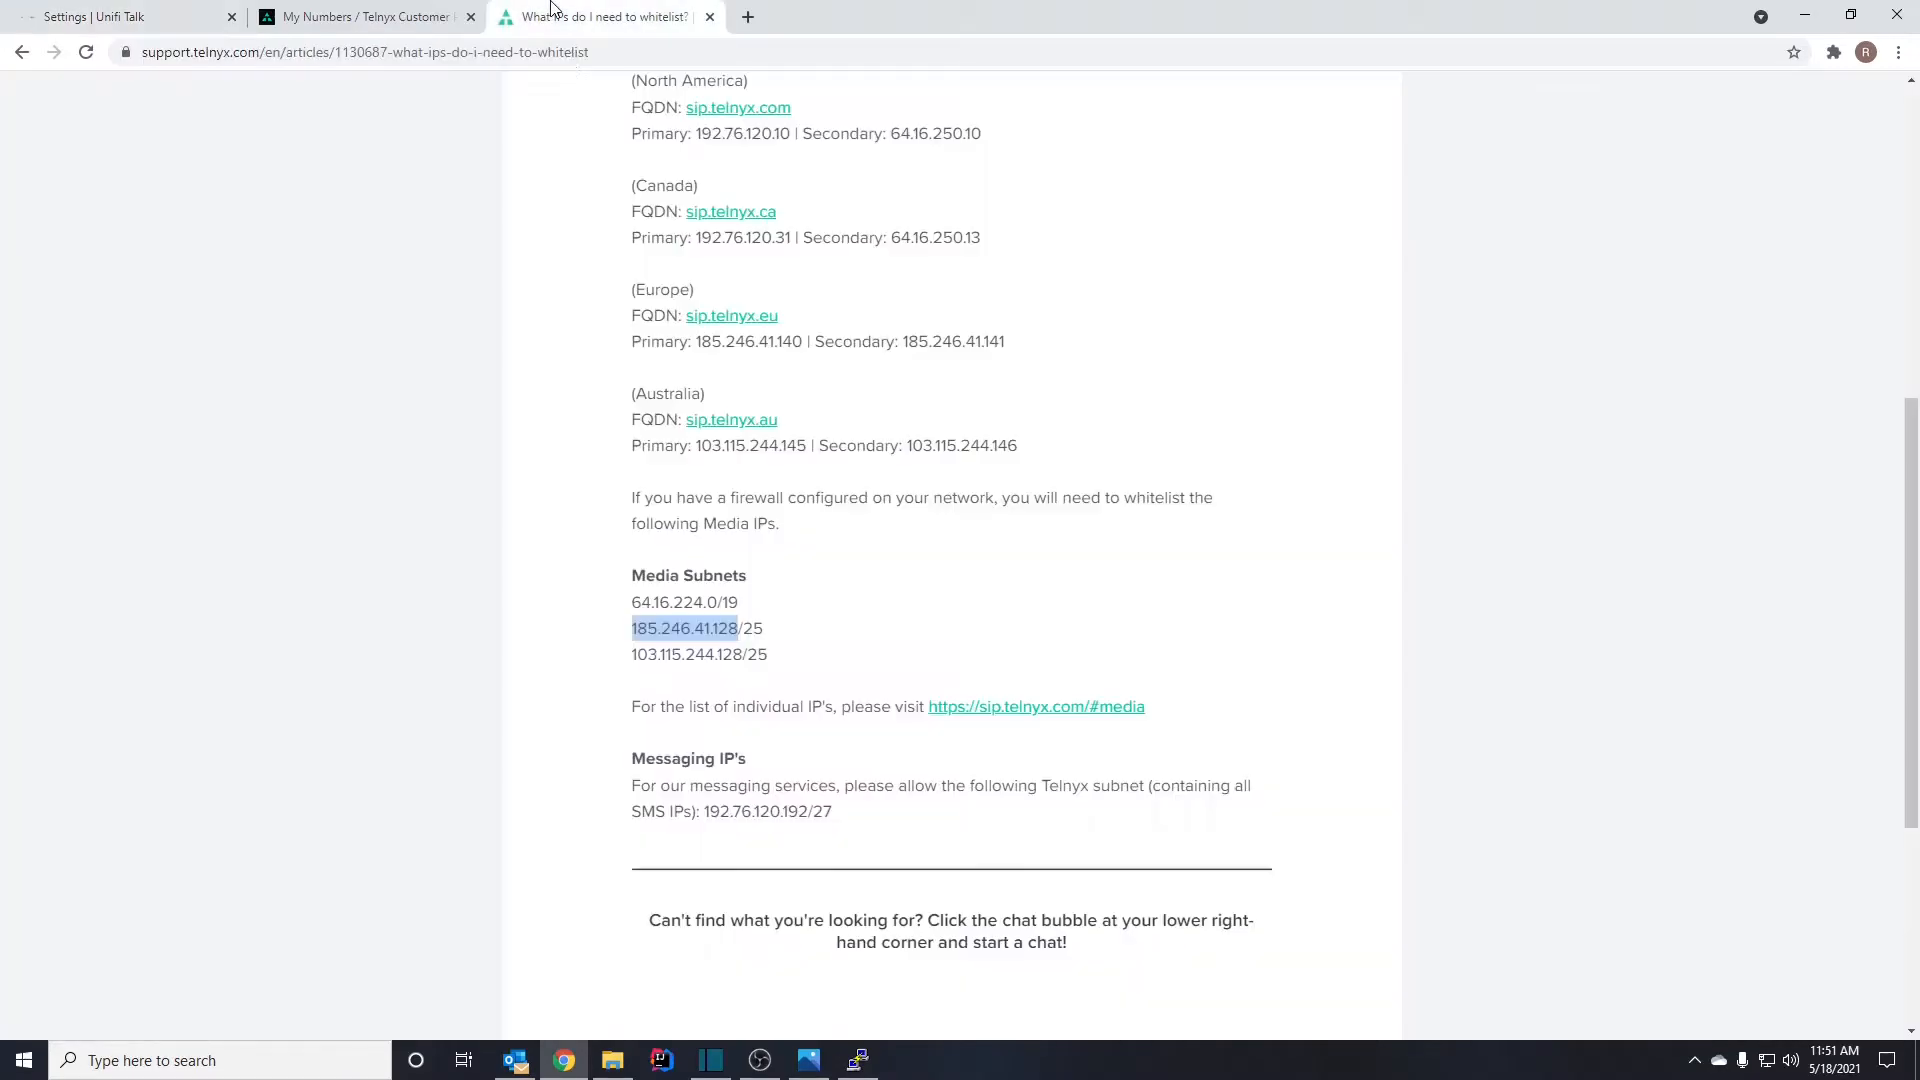
{"action": "left_click_drag", "start_coordinate": [743, 654], "coordinate": [632, 655]}
{"action": "key", "text": "ctrl+c"}
{"action": "left_click", "coordinate": [88, 12]}
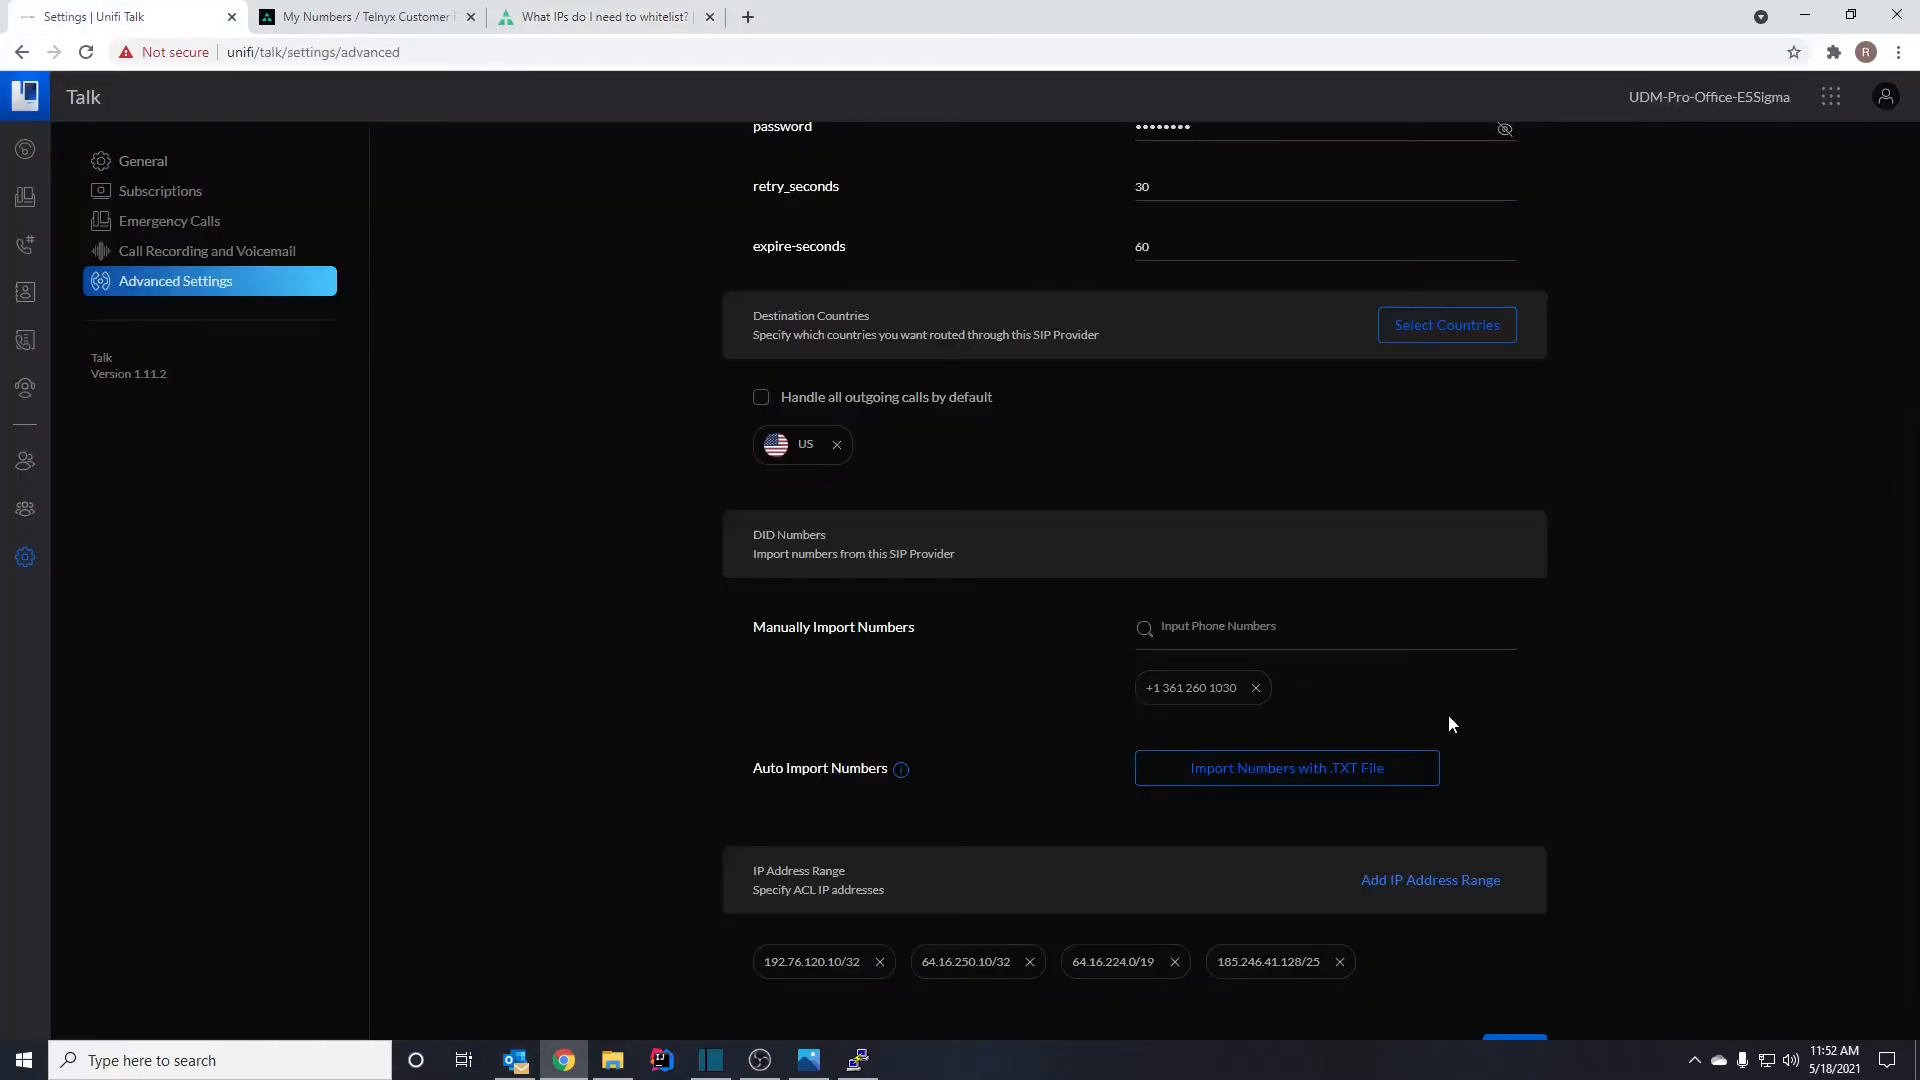
{"action": "left_click", "coordinate": [1424, 873]}
{"action": "left_click", "coordinate": [879, 557]}
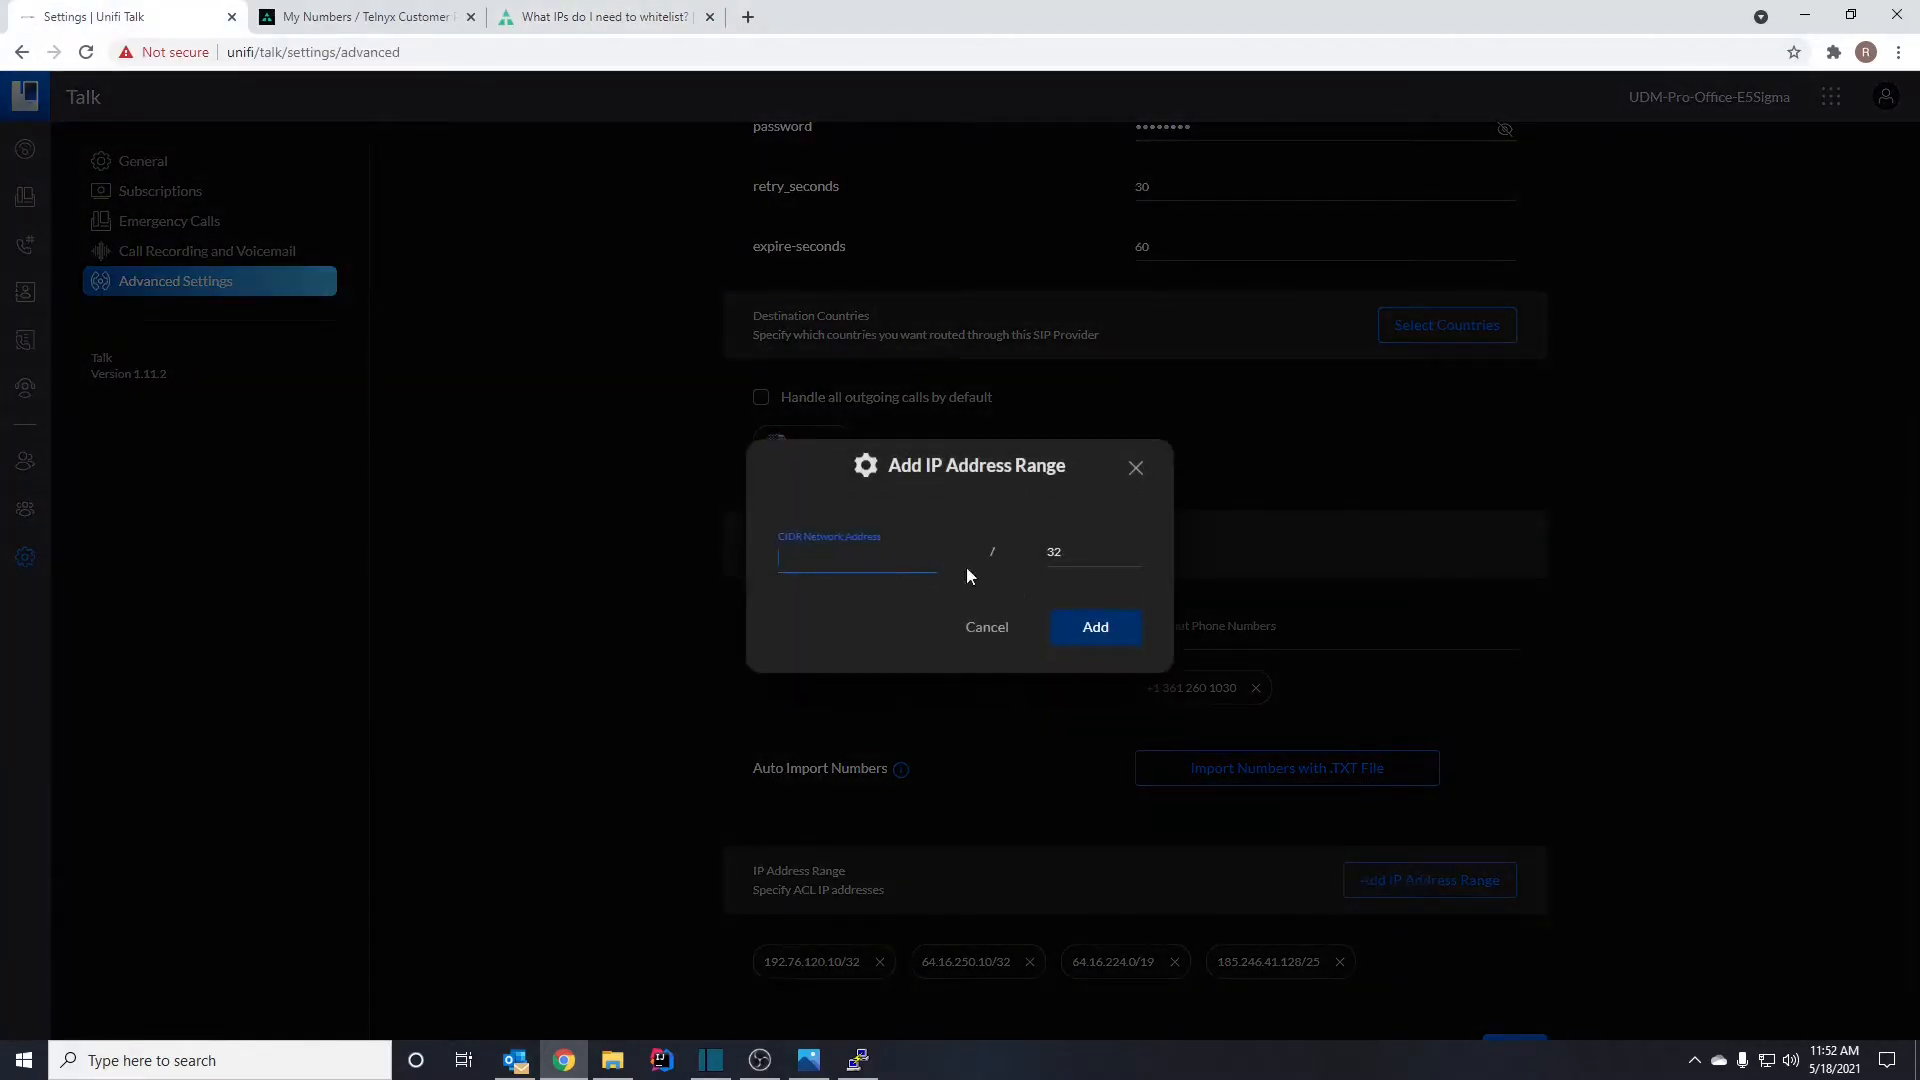
{"action": "key", "text": "ctrl+v"}
{"action": "double_click", "coordinate": [1091, 550]}
{"action": "type", "text": "25"}
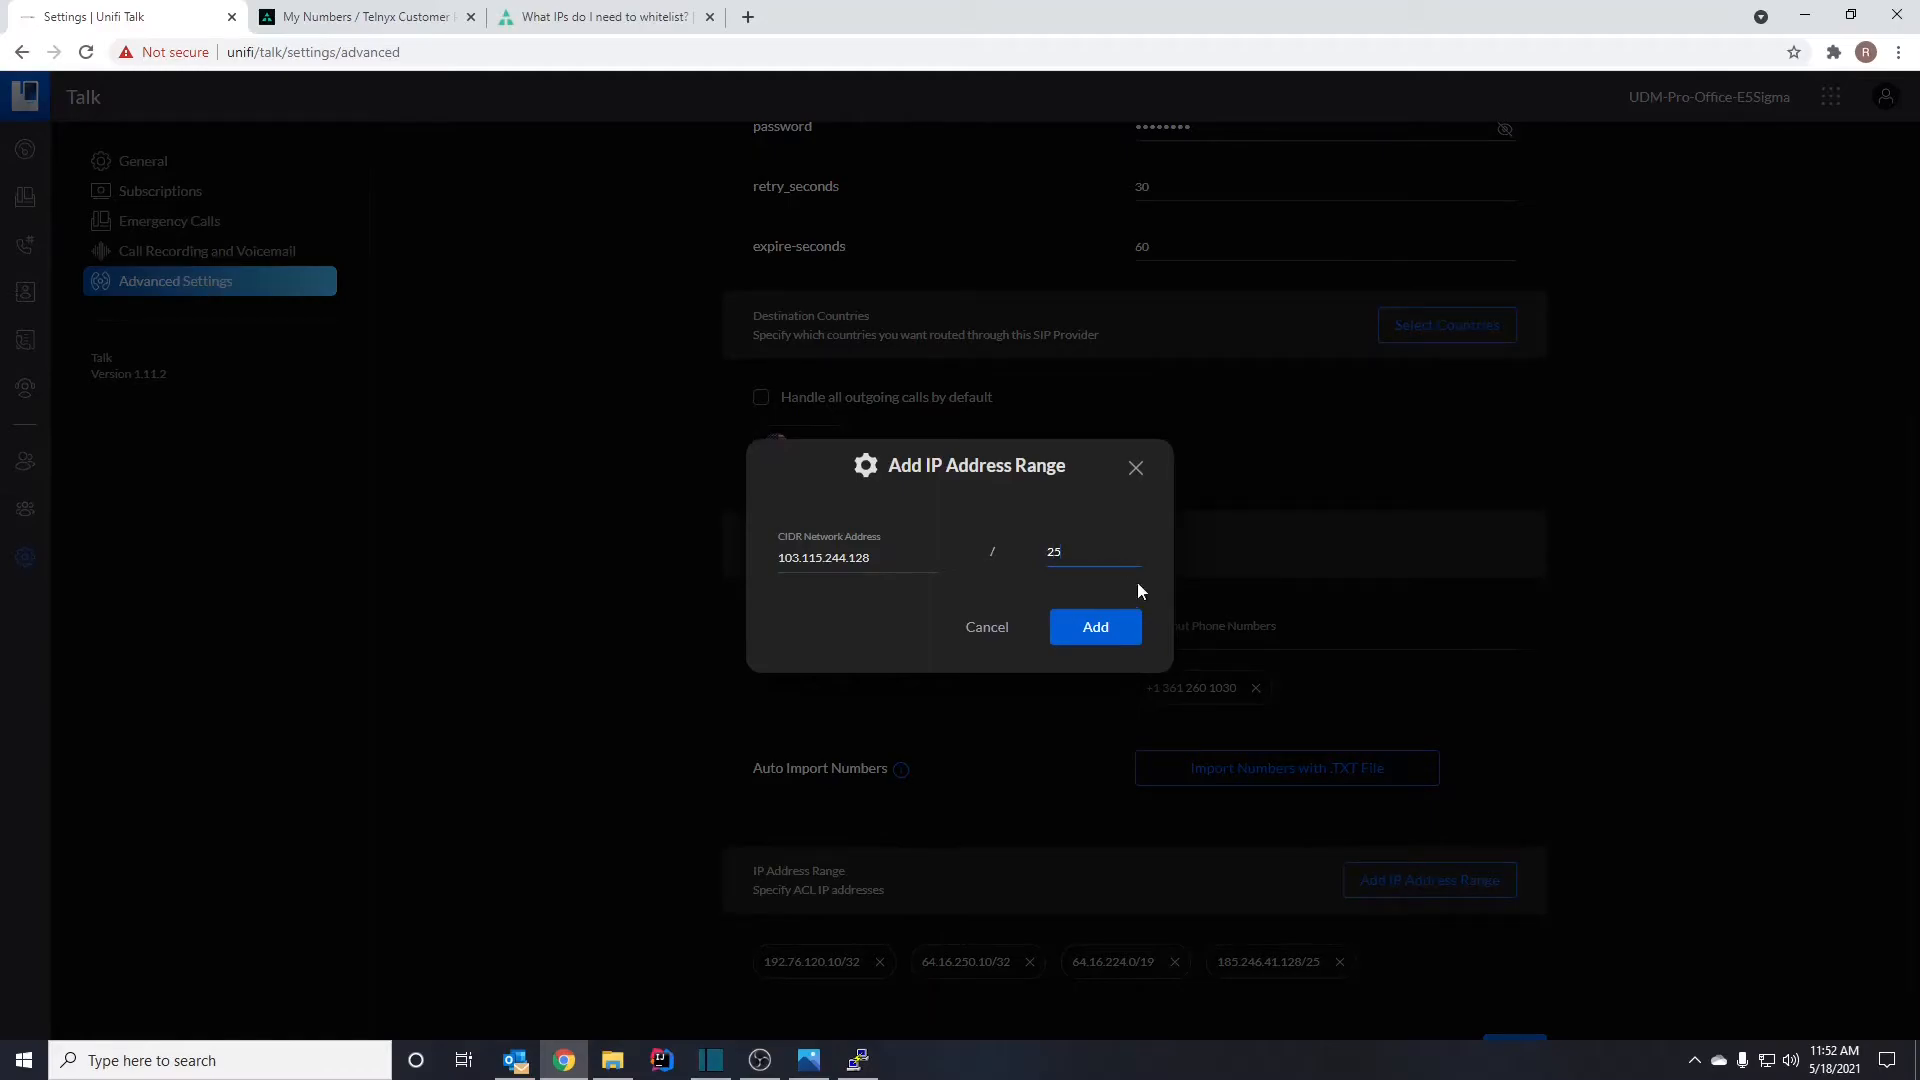
{"action": "left_click", "coordinate": [1114, 634]}
- Save the Telnyx provider configuration and open the list of phone numbers managed in UniFi Talk
{"action": "scroll", "coordinate": [898, 730], "scroll_direction": "down", "scroll_amount": 1}
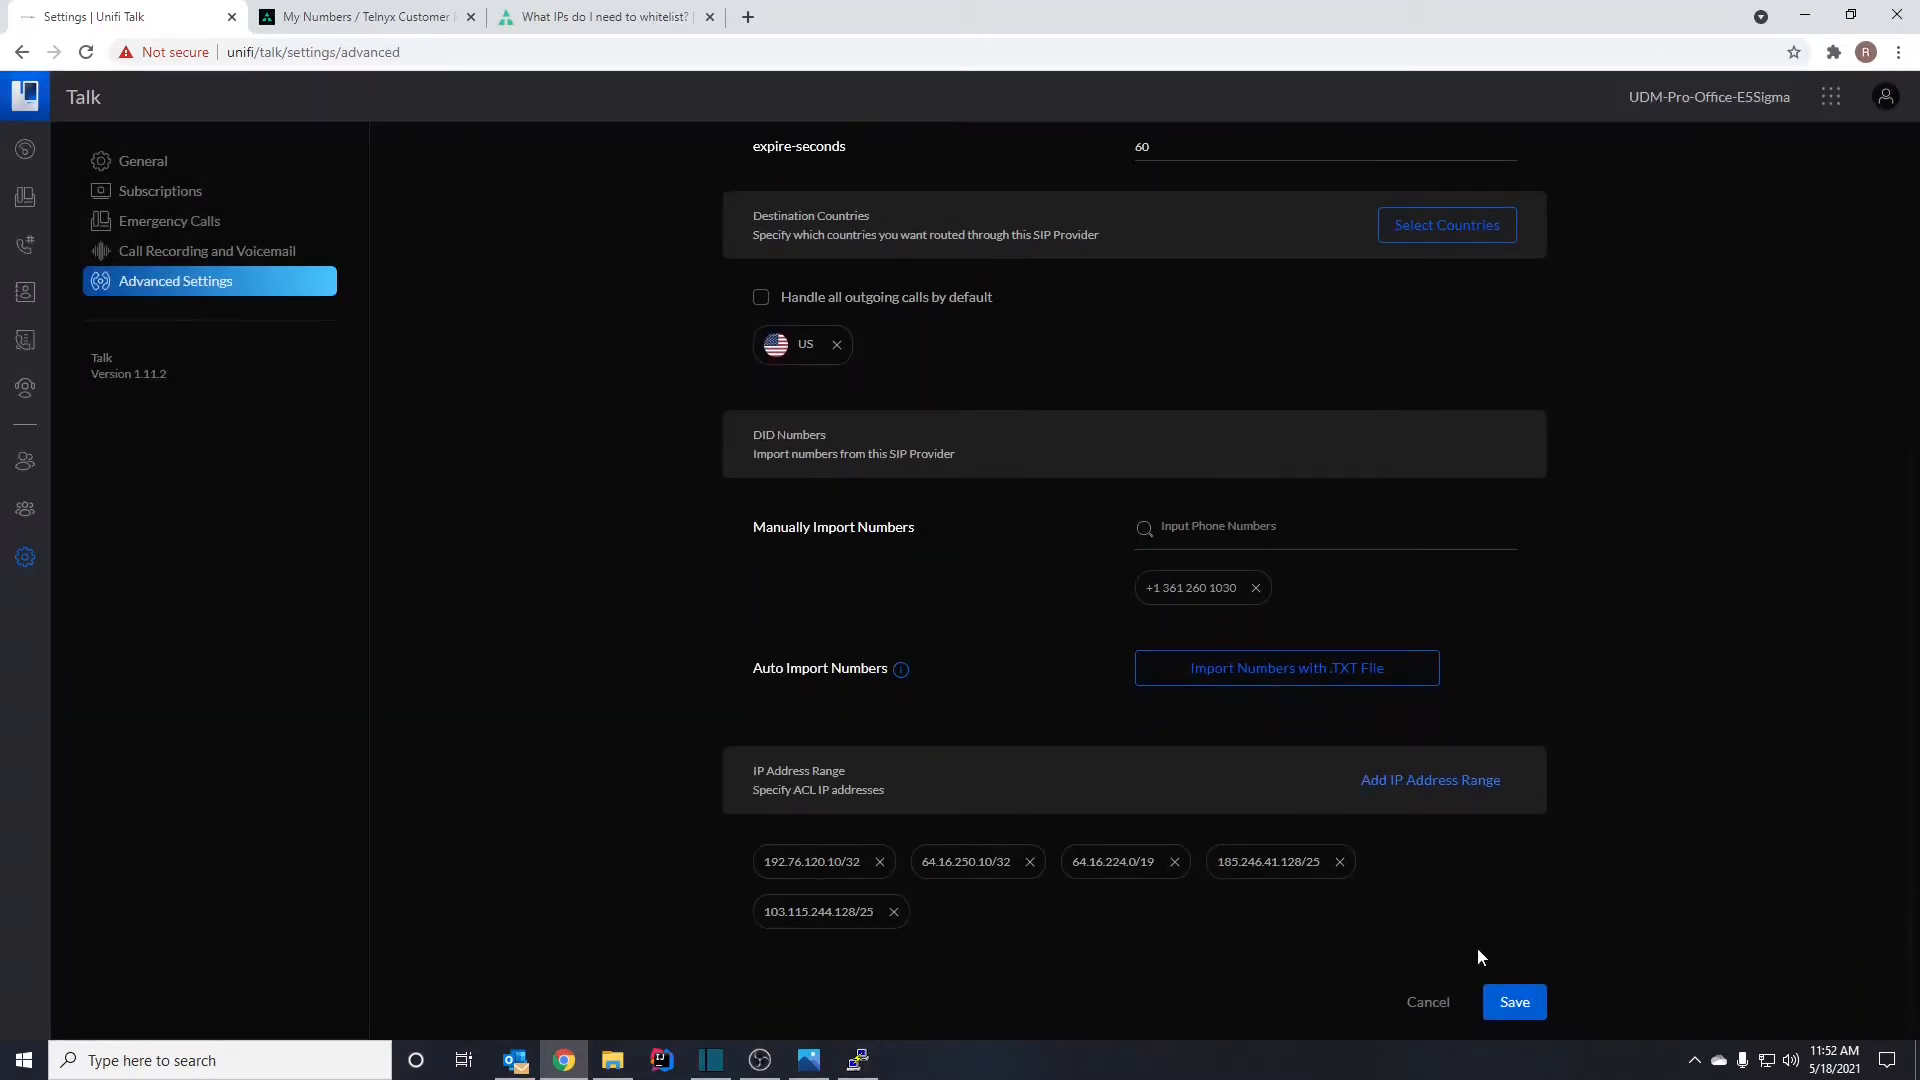
{"action": "left_click", "coordinate": [1514, 1003]}
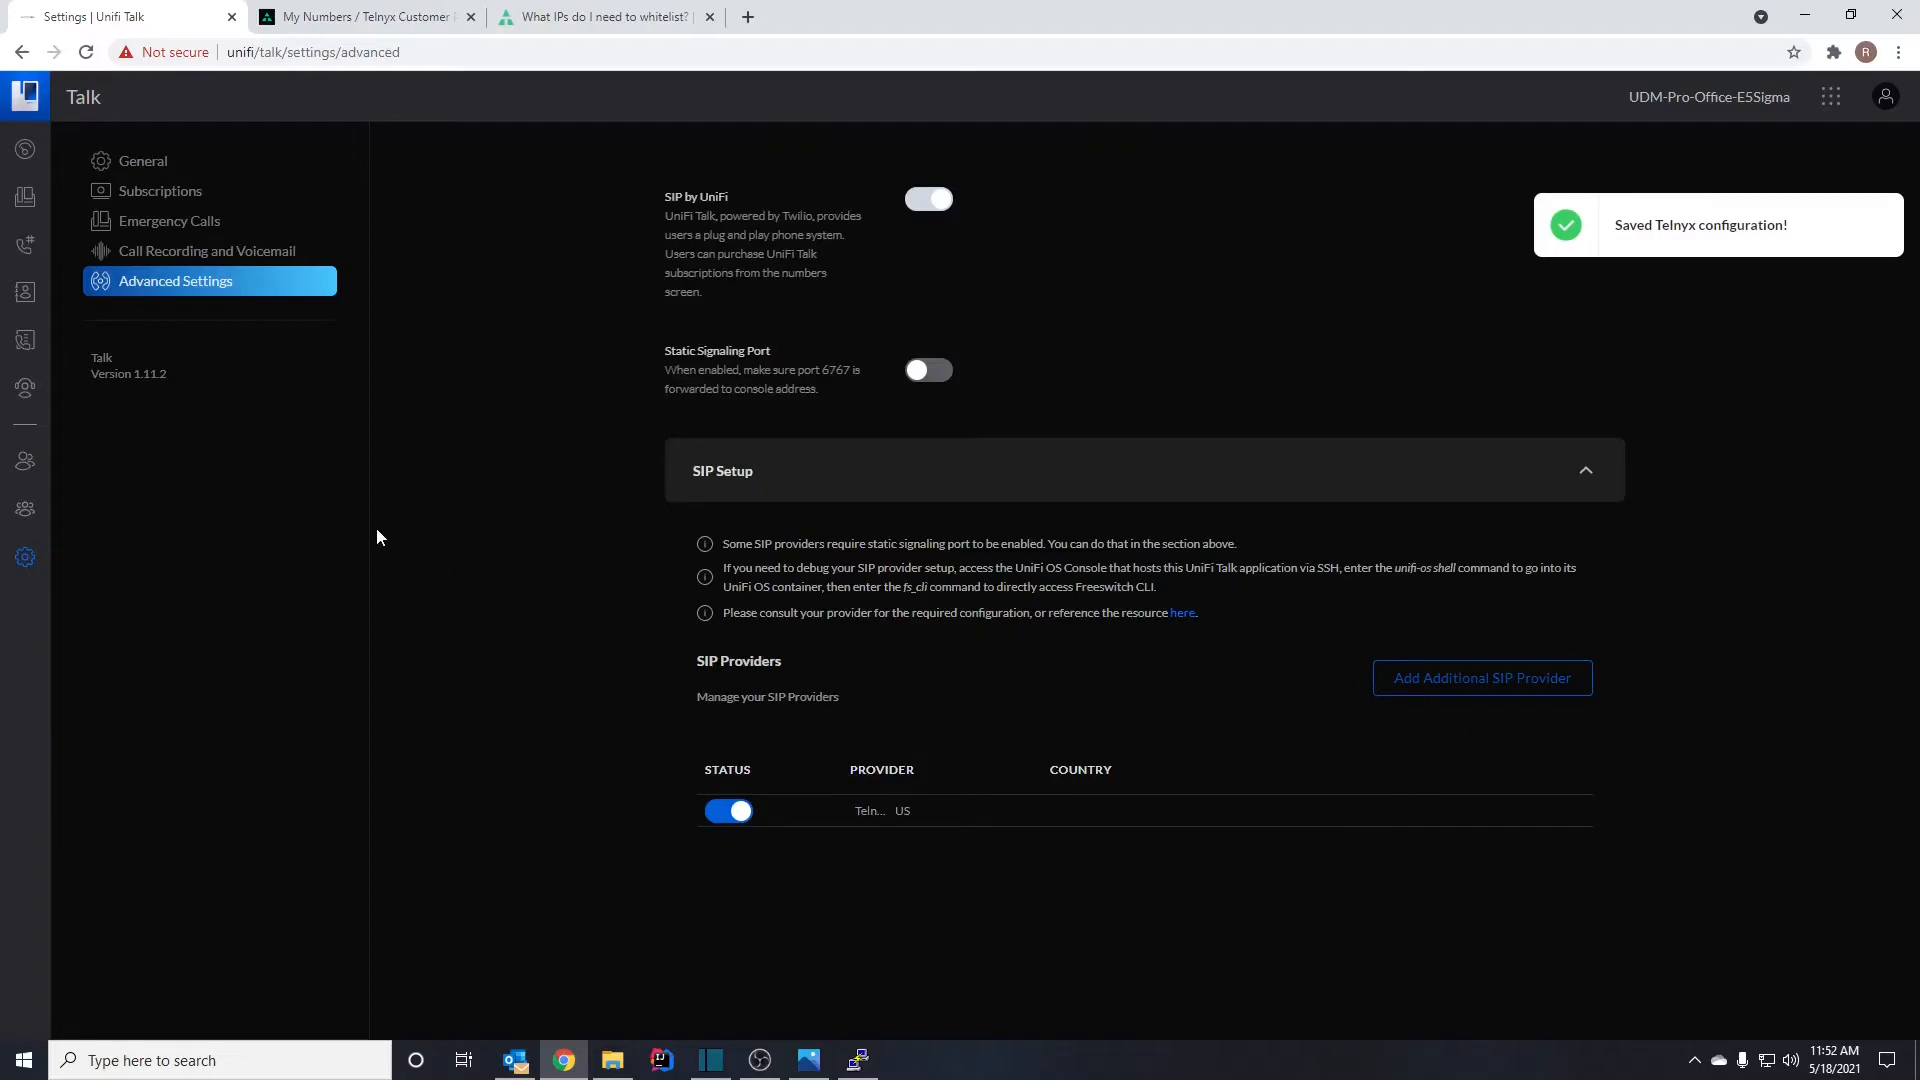
{"action": "left_click", "coordinate": [30, 258]}
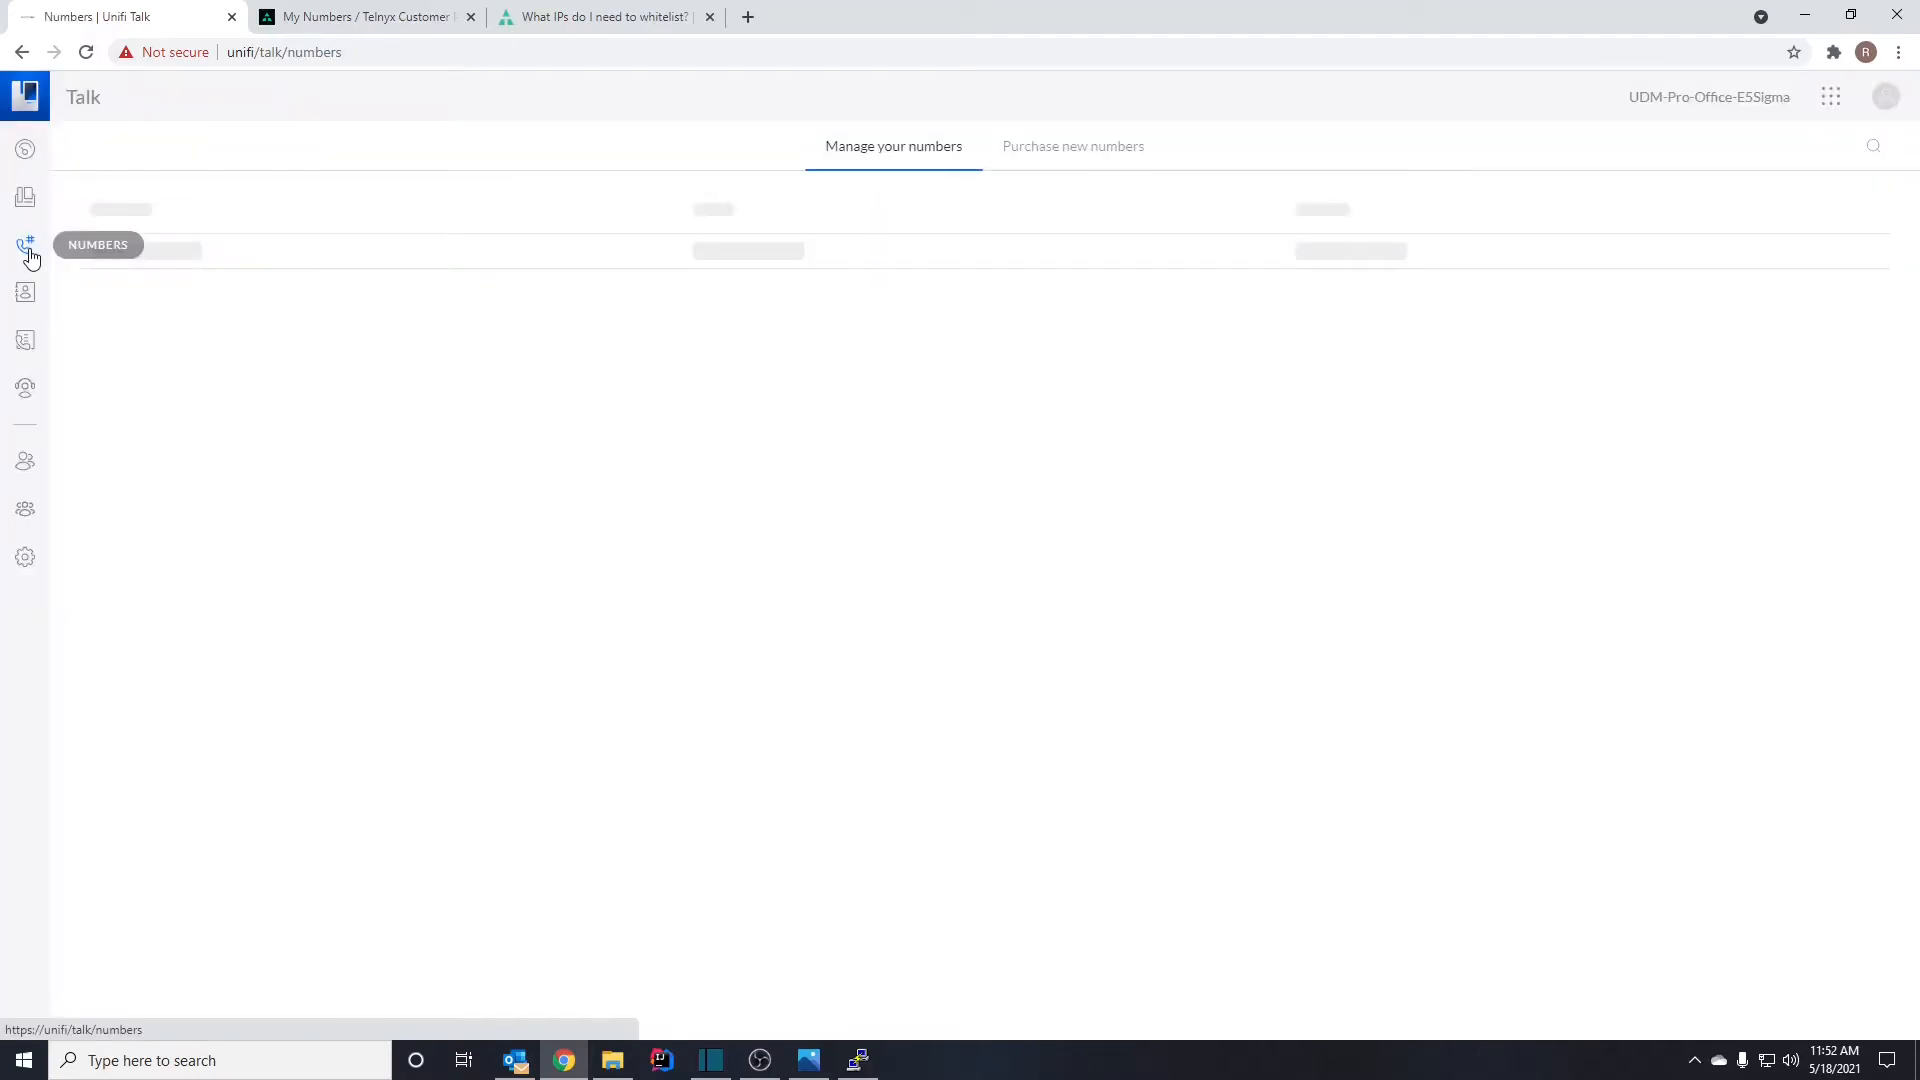
{"action": "mouse_move", "coordinate": [236, 290]}
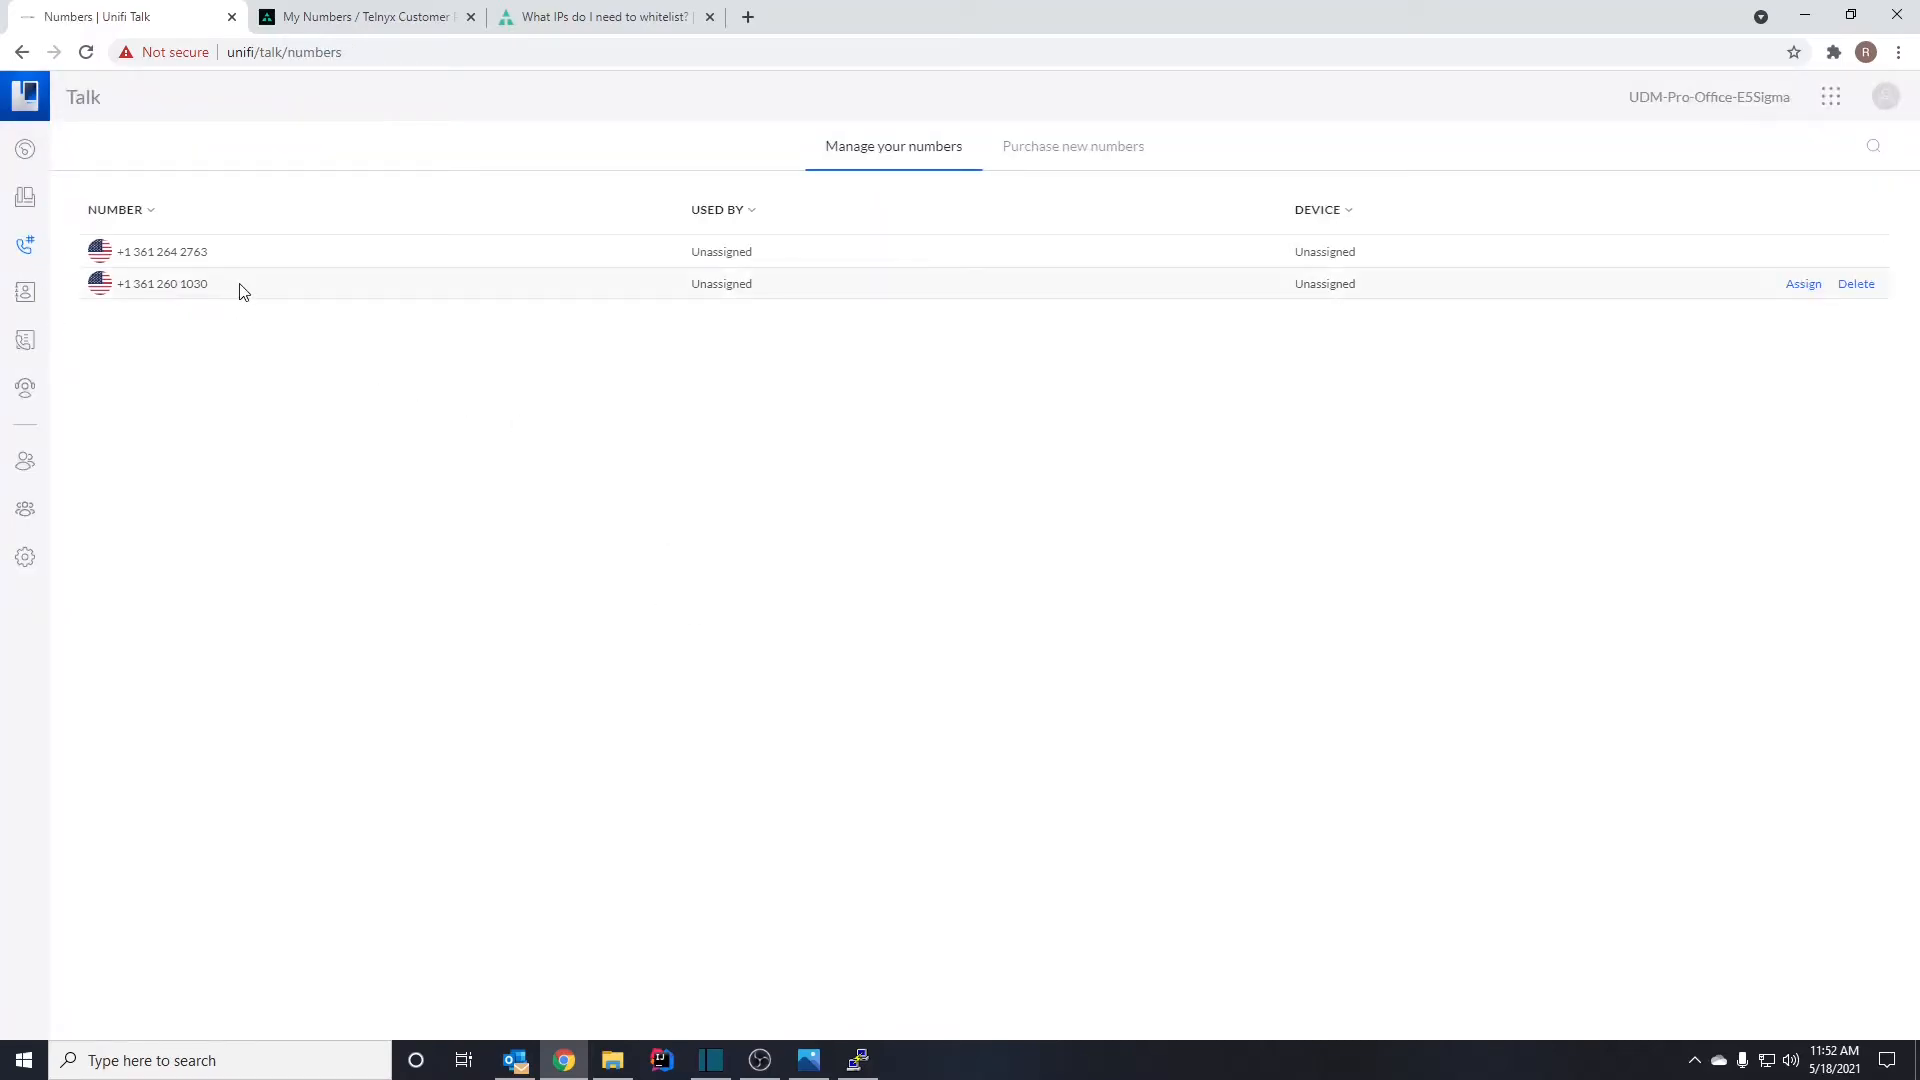
- Assign the Telnyx phone number to the listed user and the UTP TOUCH-3B74 device
{"action": "left_click", "coordinate": [1803, 286]}
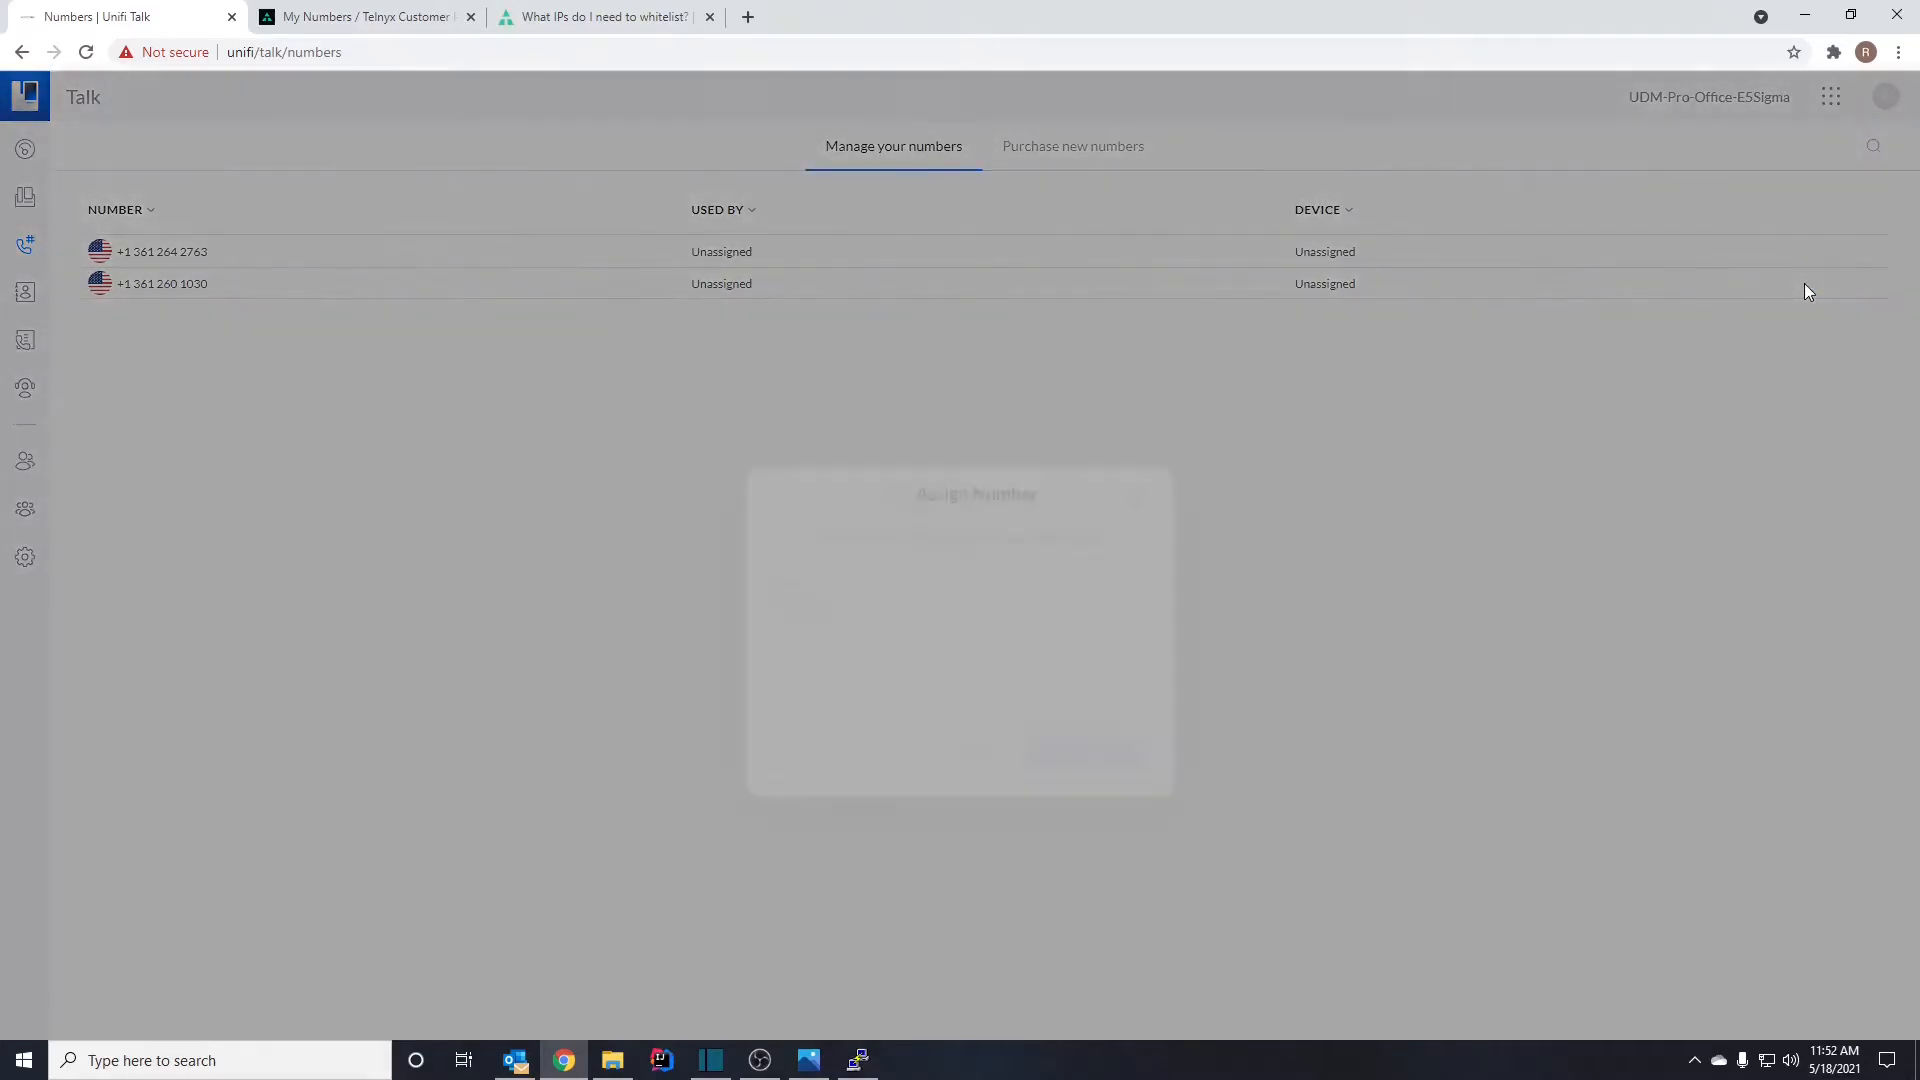
{"action": "left_click", "coordinate": [930, 533]}
{"action": "left_click", "coordinate": [893, 561]}
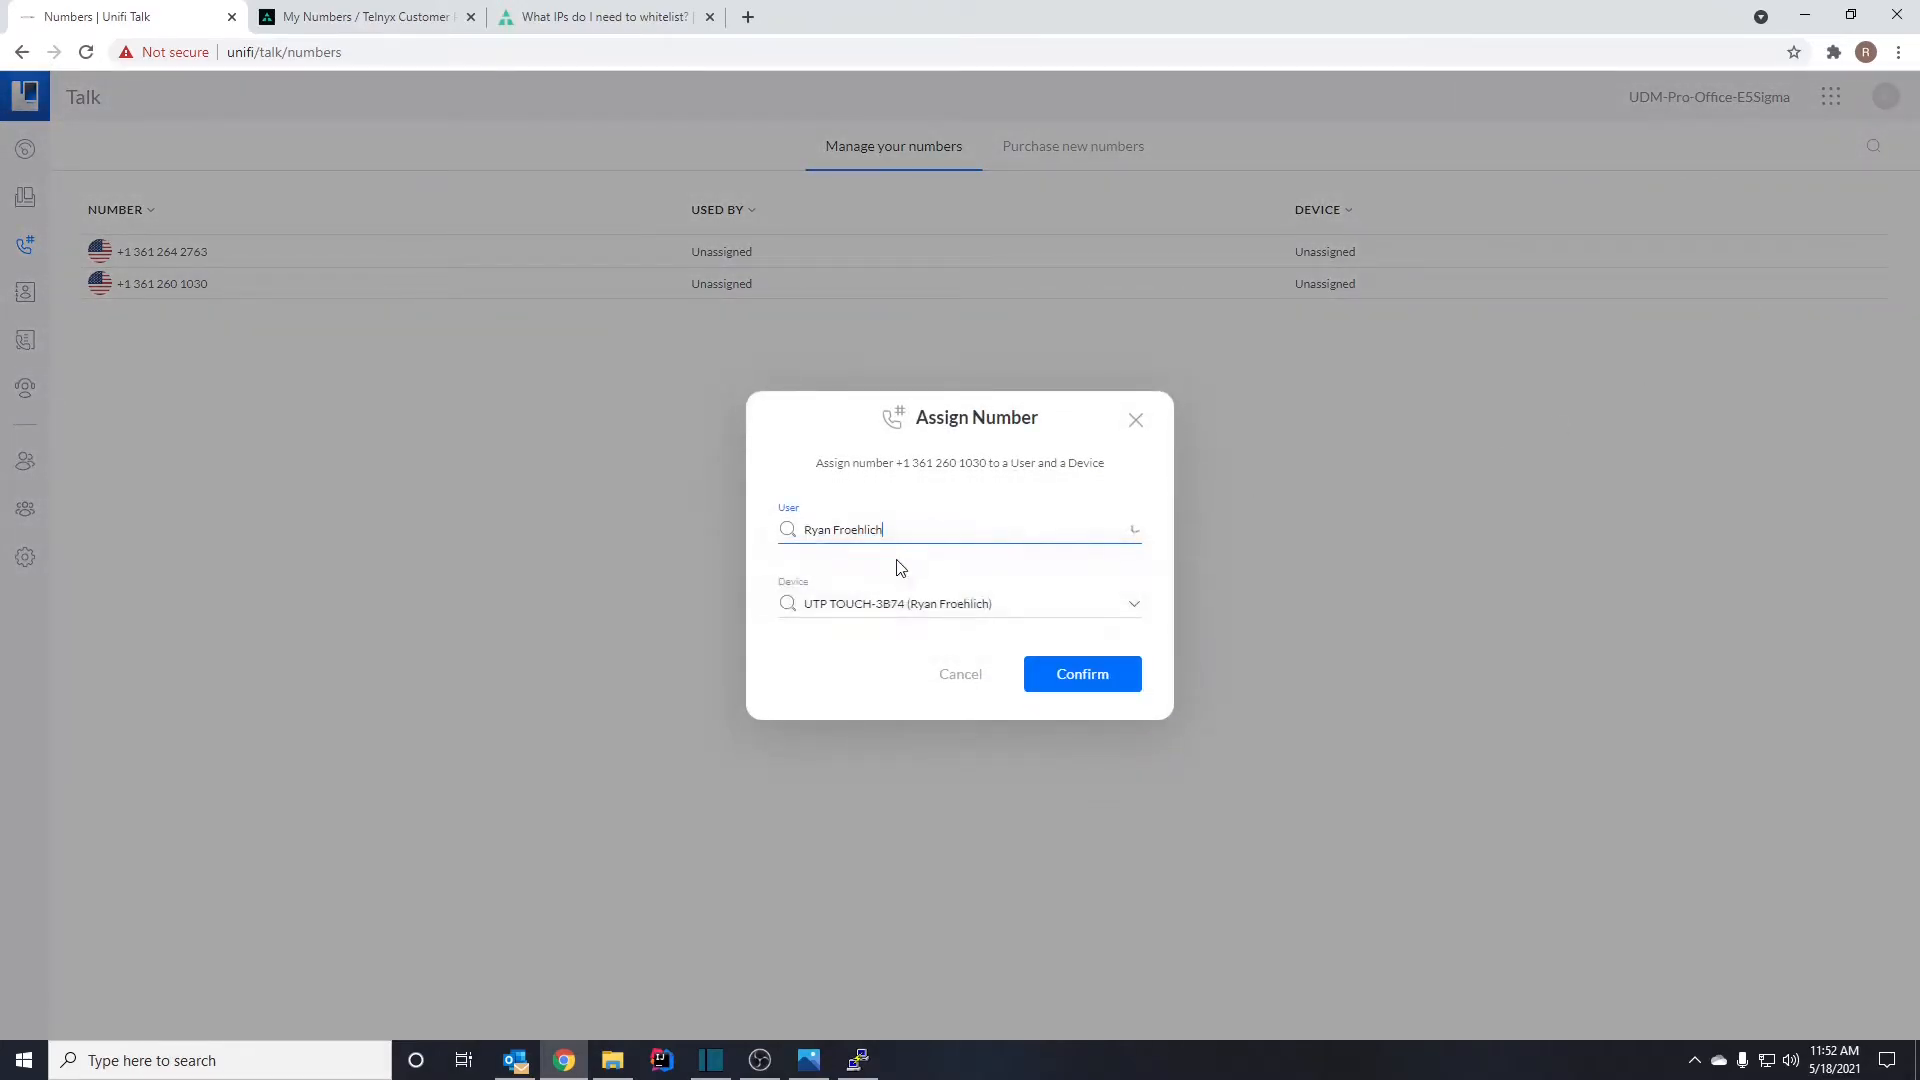
{"action": "left_click", "coordinate": [1115, 680]}
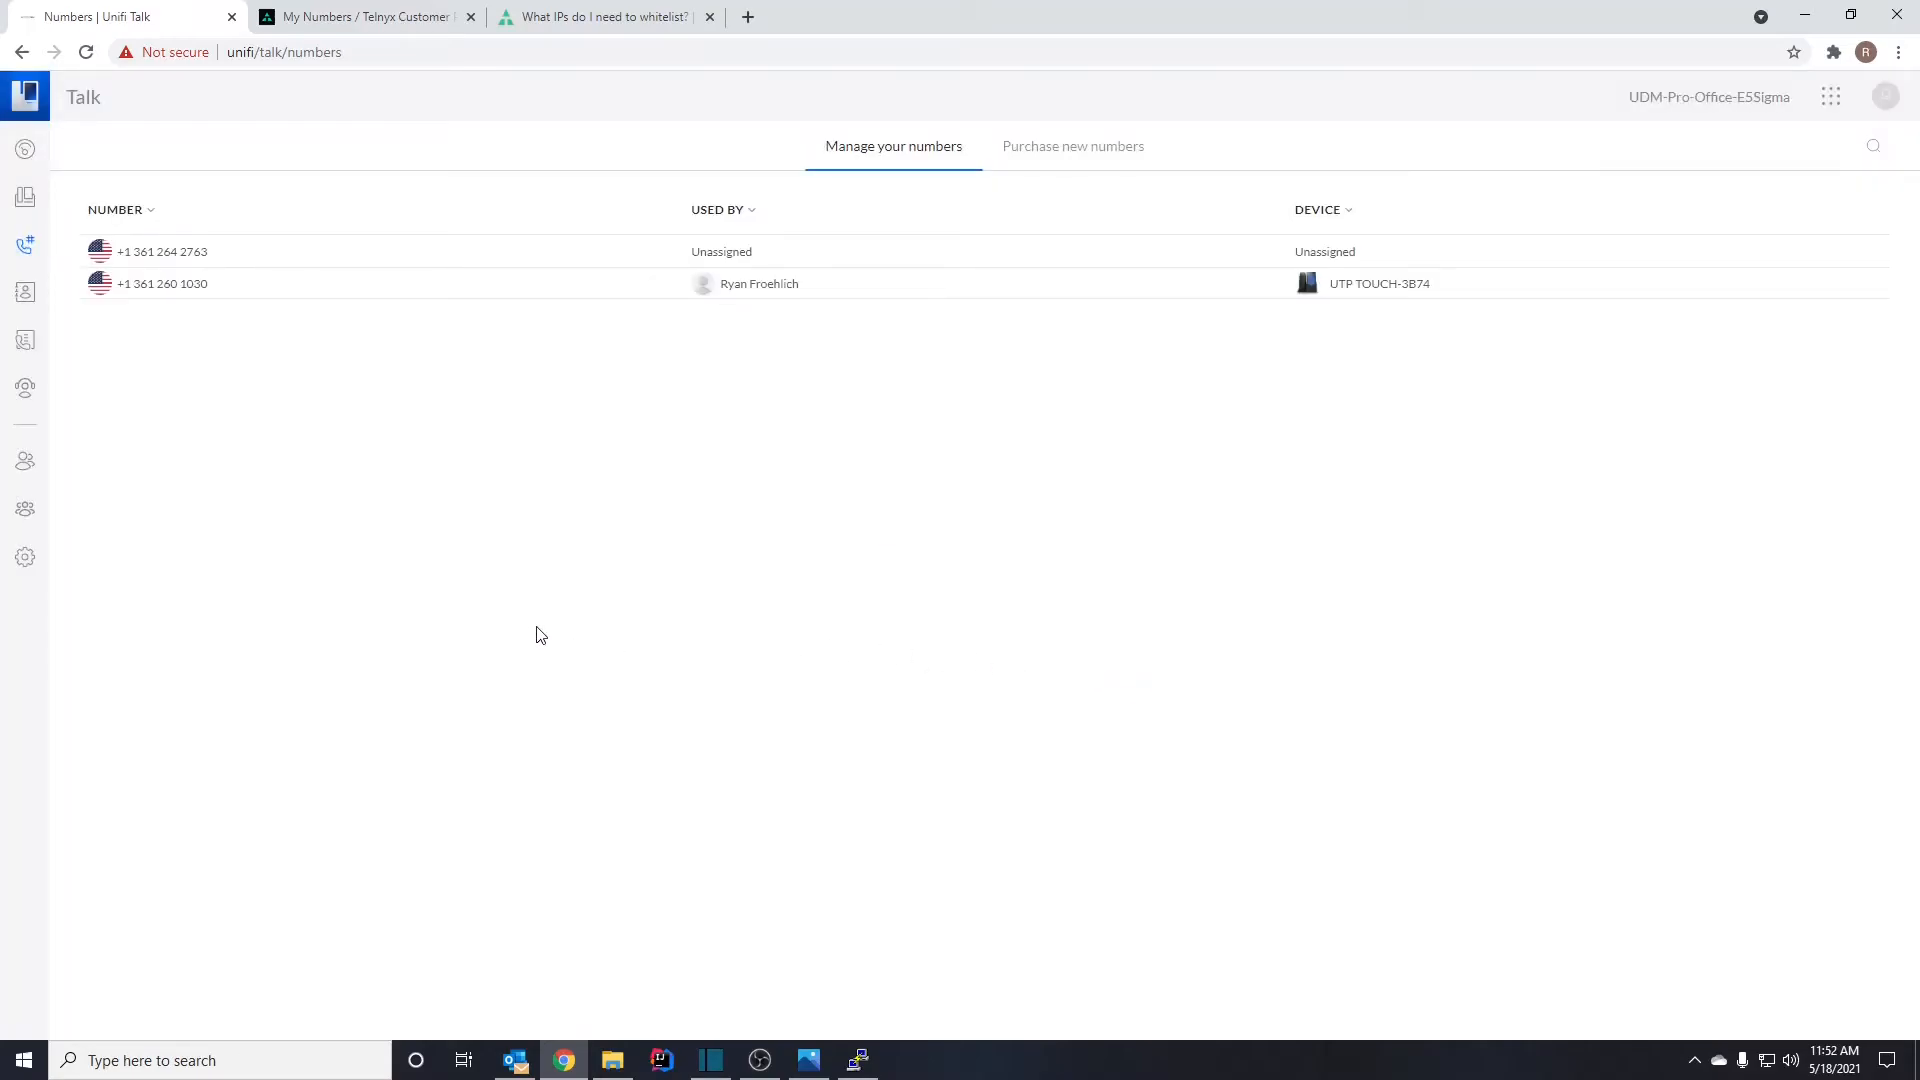
- Switch to the PuTTY session on 10.66.77.1 and restart the FreeSWITCH console with fs_cli
{"action": "left_click", "coordinate": [858, 1060]}
{"action": "left_click_drag", "start_coordinate": [768, 474], "coordinate": [738, 285]}
{"action": "left_click_drag", "start_coordinate": [1060, 674], "coordinate": [1621, 950]}
{"action": "key", "text": "Up"}
{"action": "key", "text": "Return"}
{"action": "type", "text": "fs_cli"}
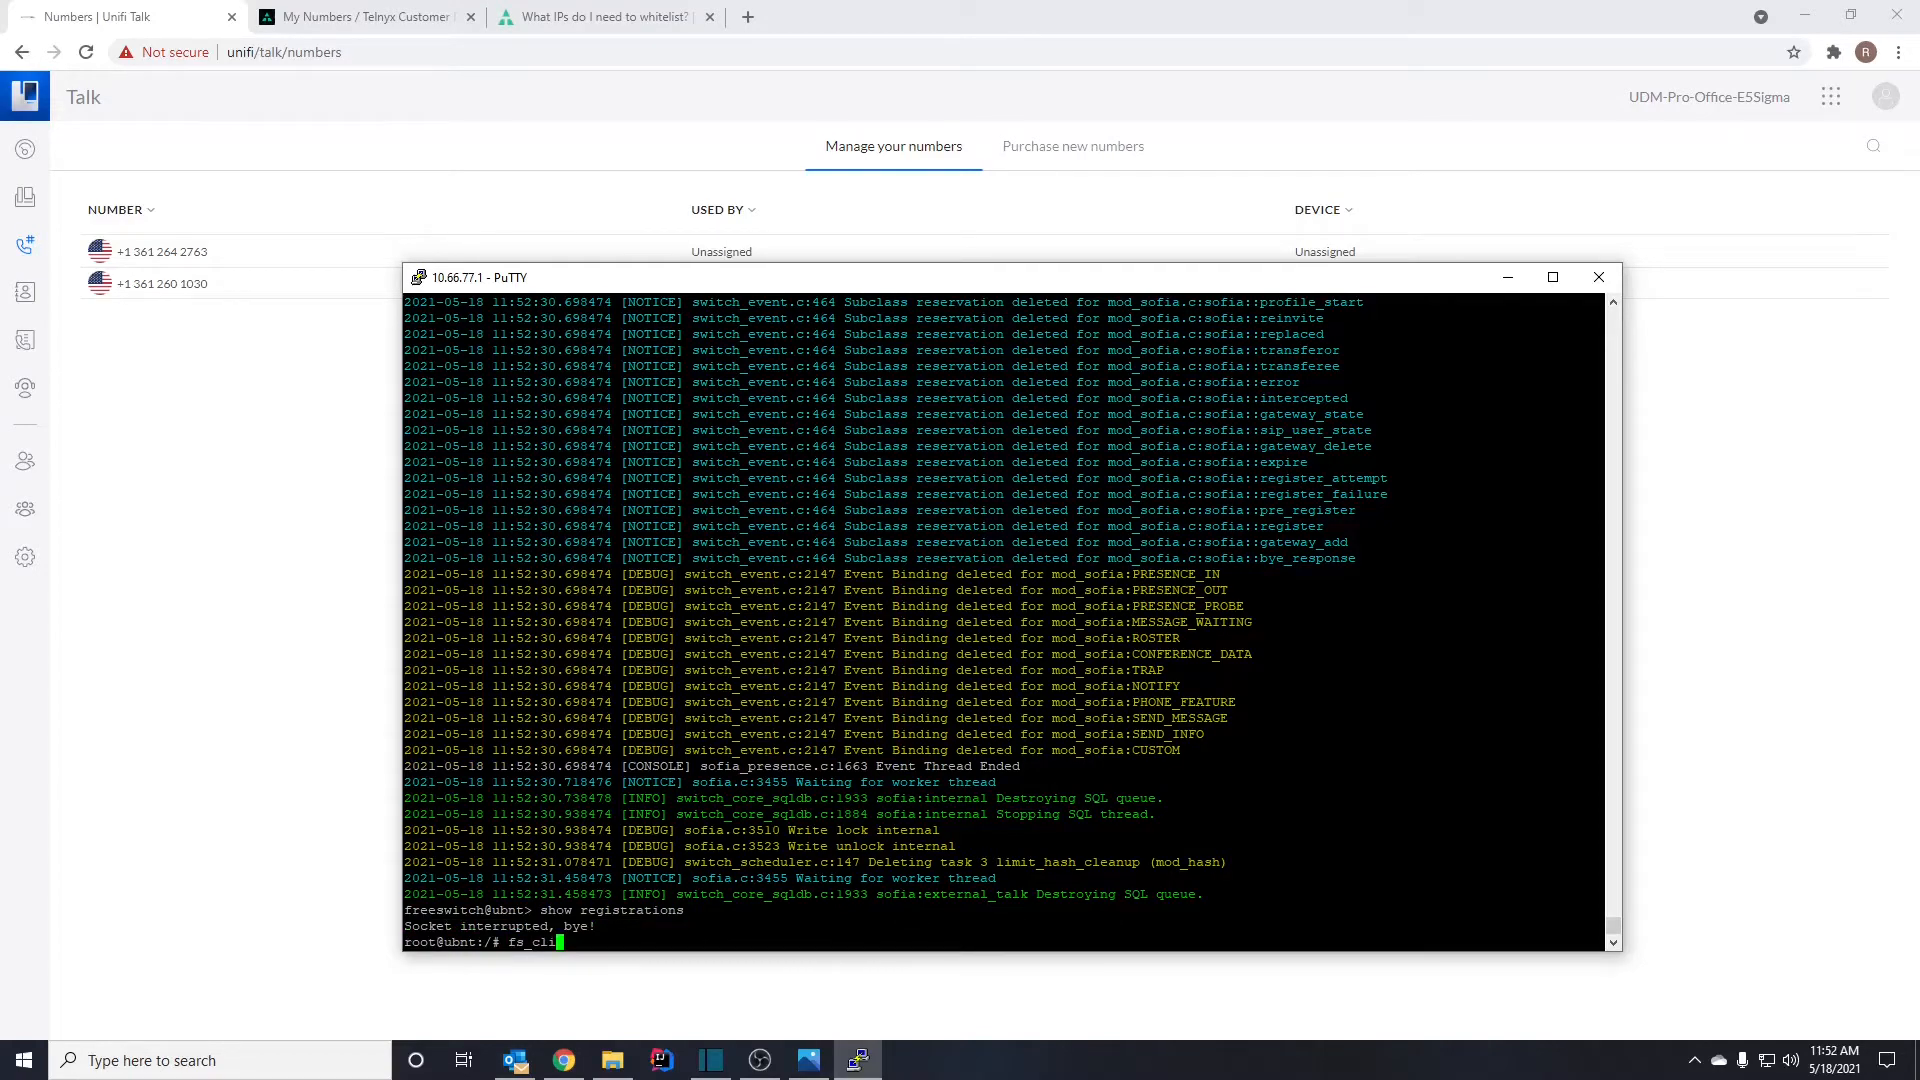
{"action": "key", "text": "Return"}
- Run show registrations twice in the FreeSWITCH console to check which devices are registered
{"action": "key", "text": "Up"}
{"action": "key", "text": "Return"}
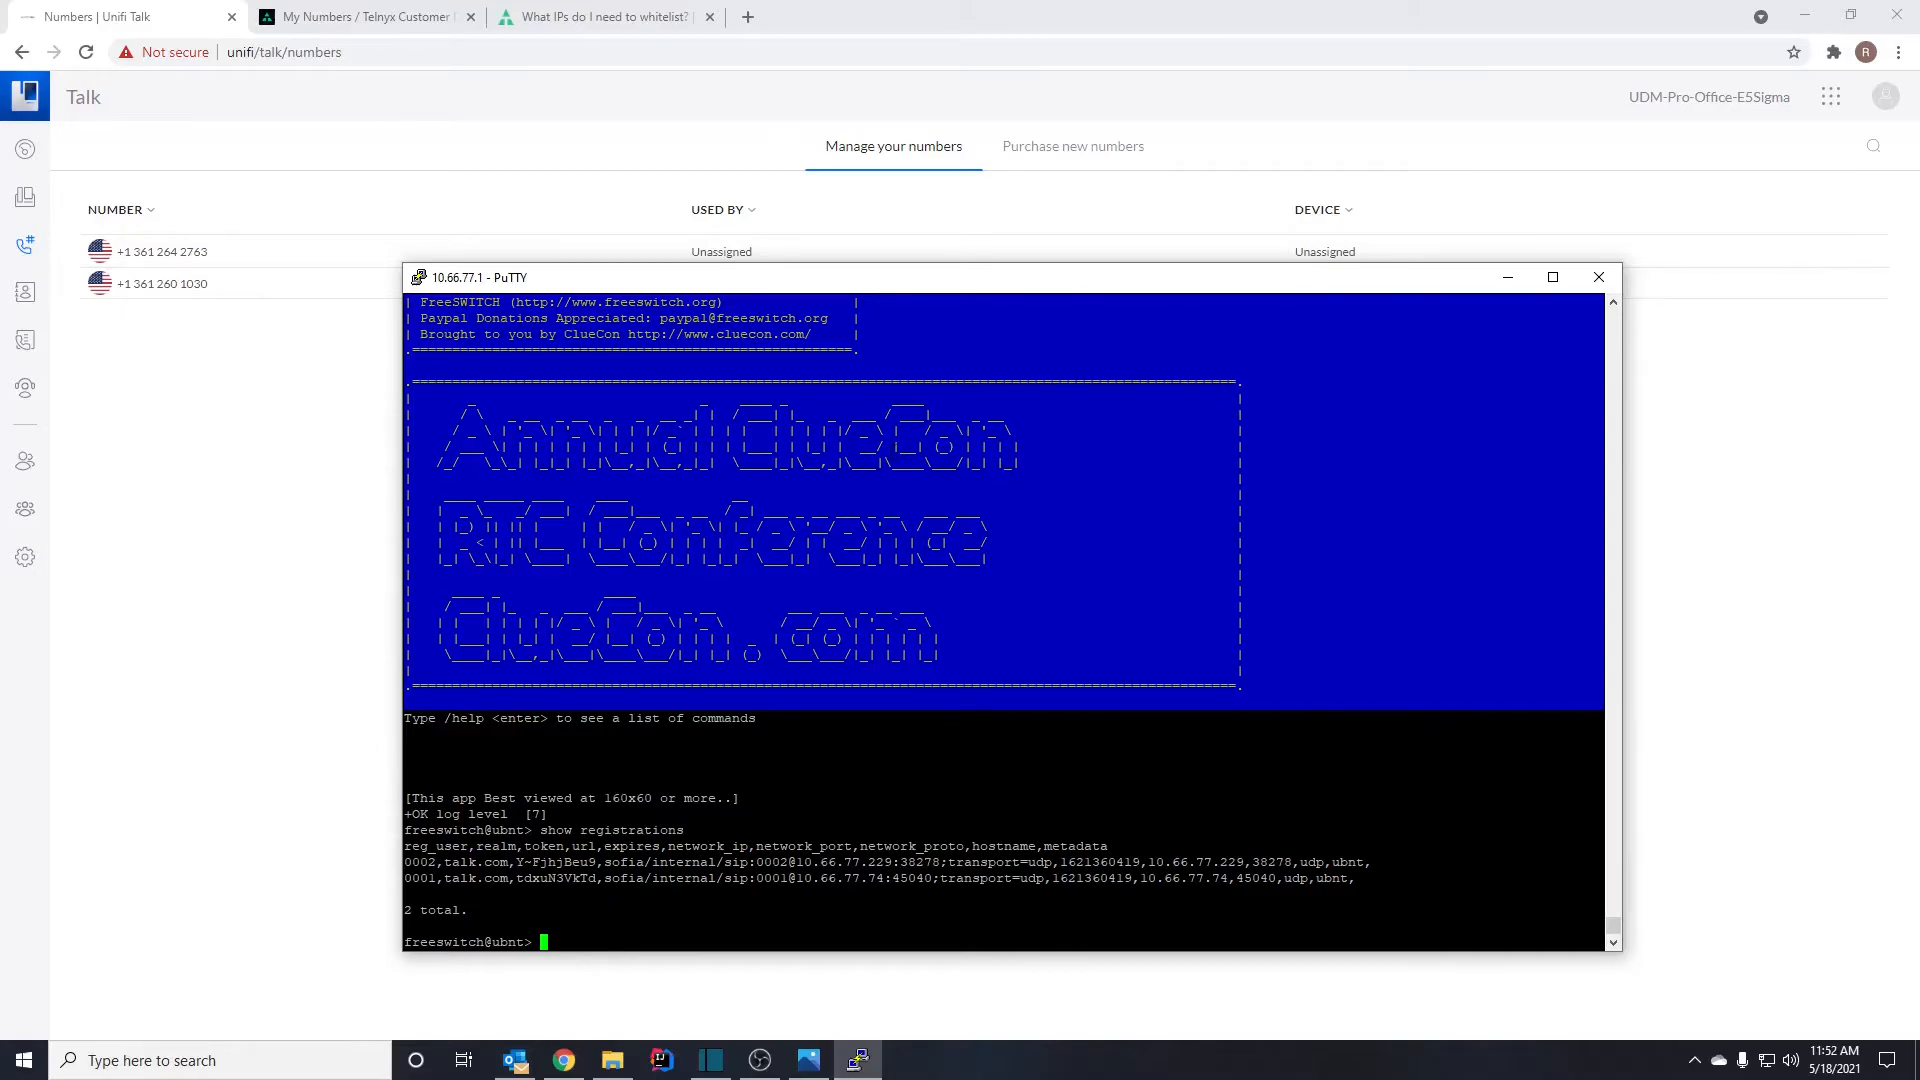
{"action": "key", "text": "Up"}
{"action": "key", "text": "Return"}
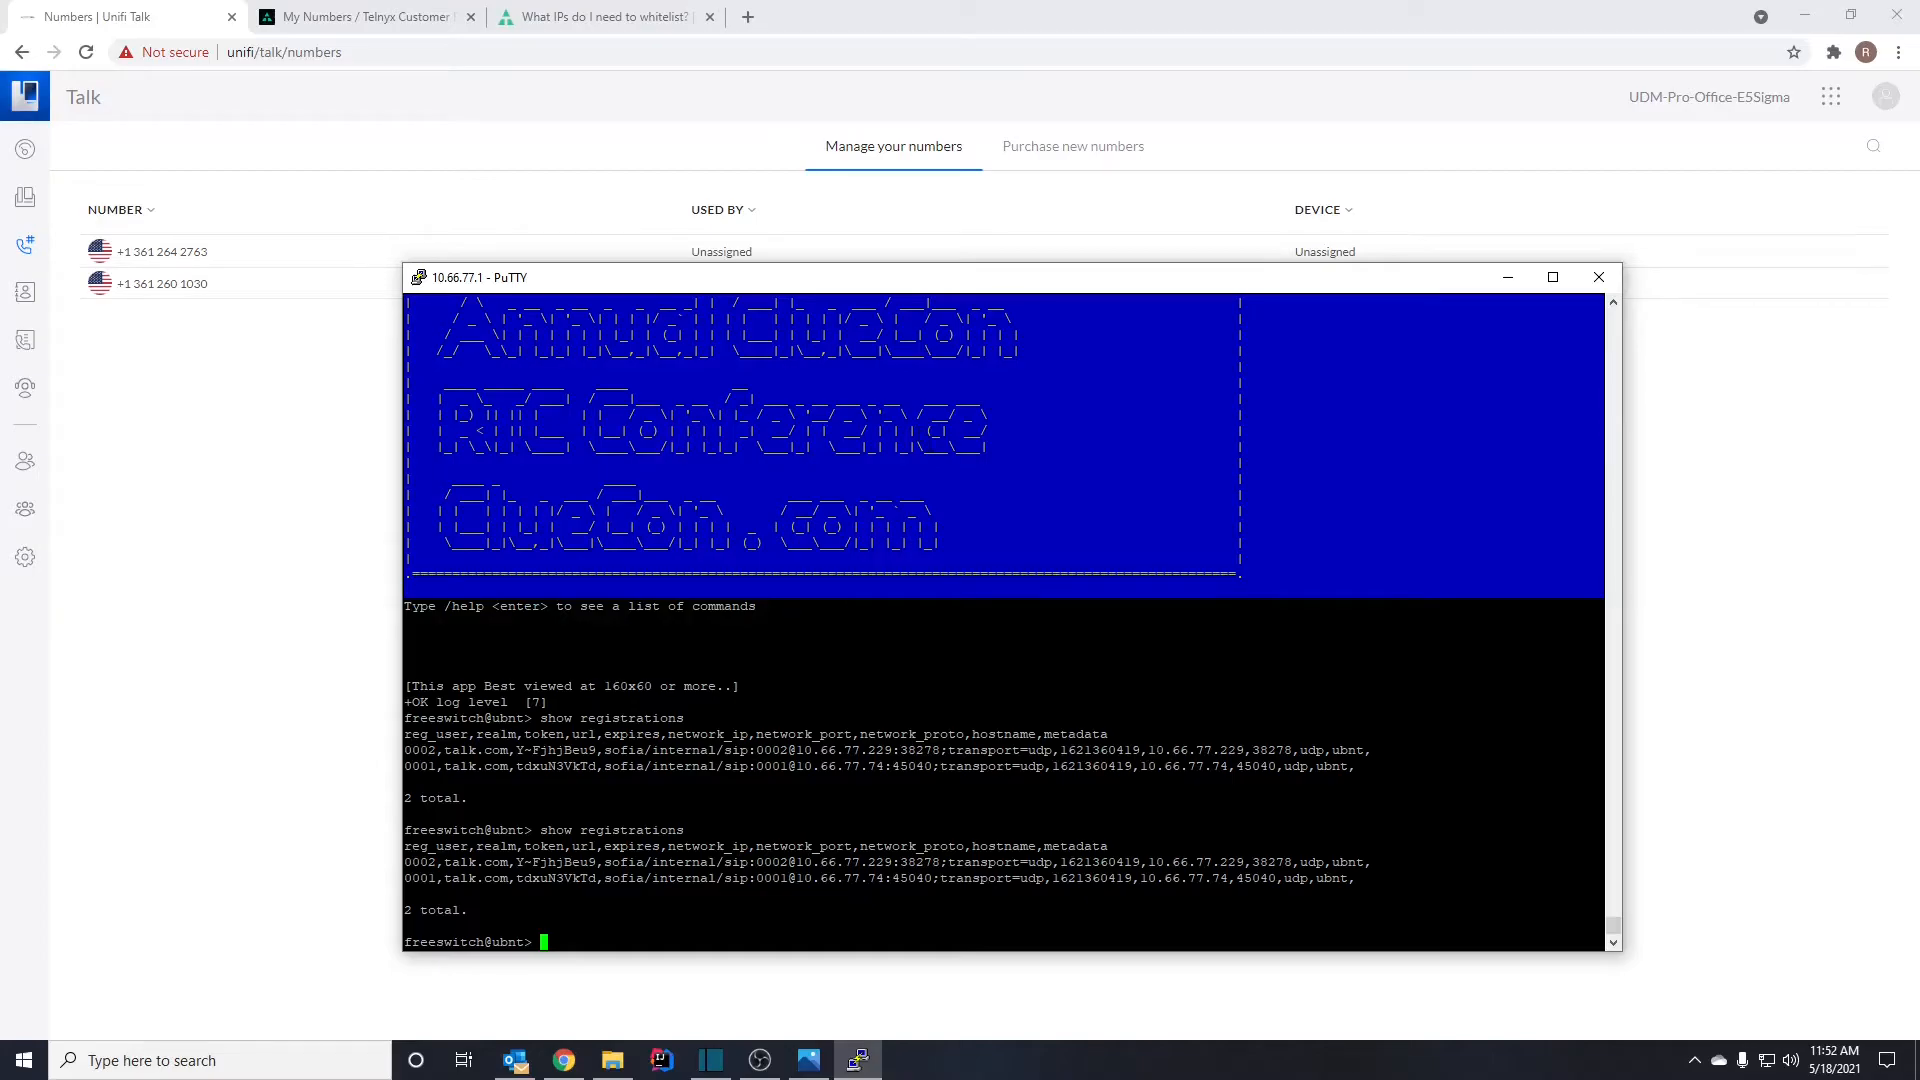
- In the Telnyx portal, review the outbound voice profiles and the e5 Sigma SIP connection's inbound, expert, outbound and basic settings
{"action": "left_click", "coordinate": [360, 16]}
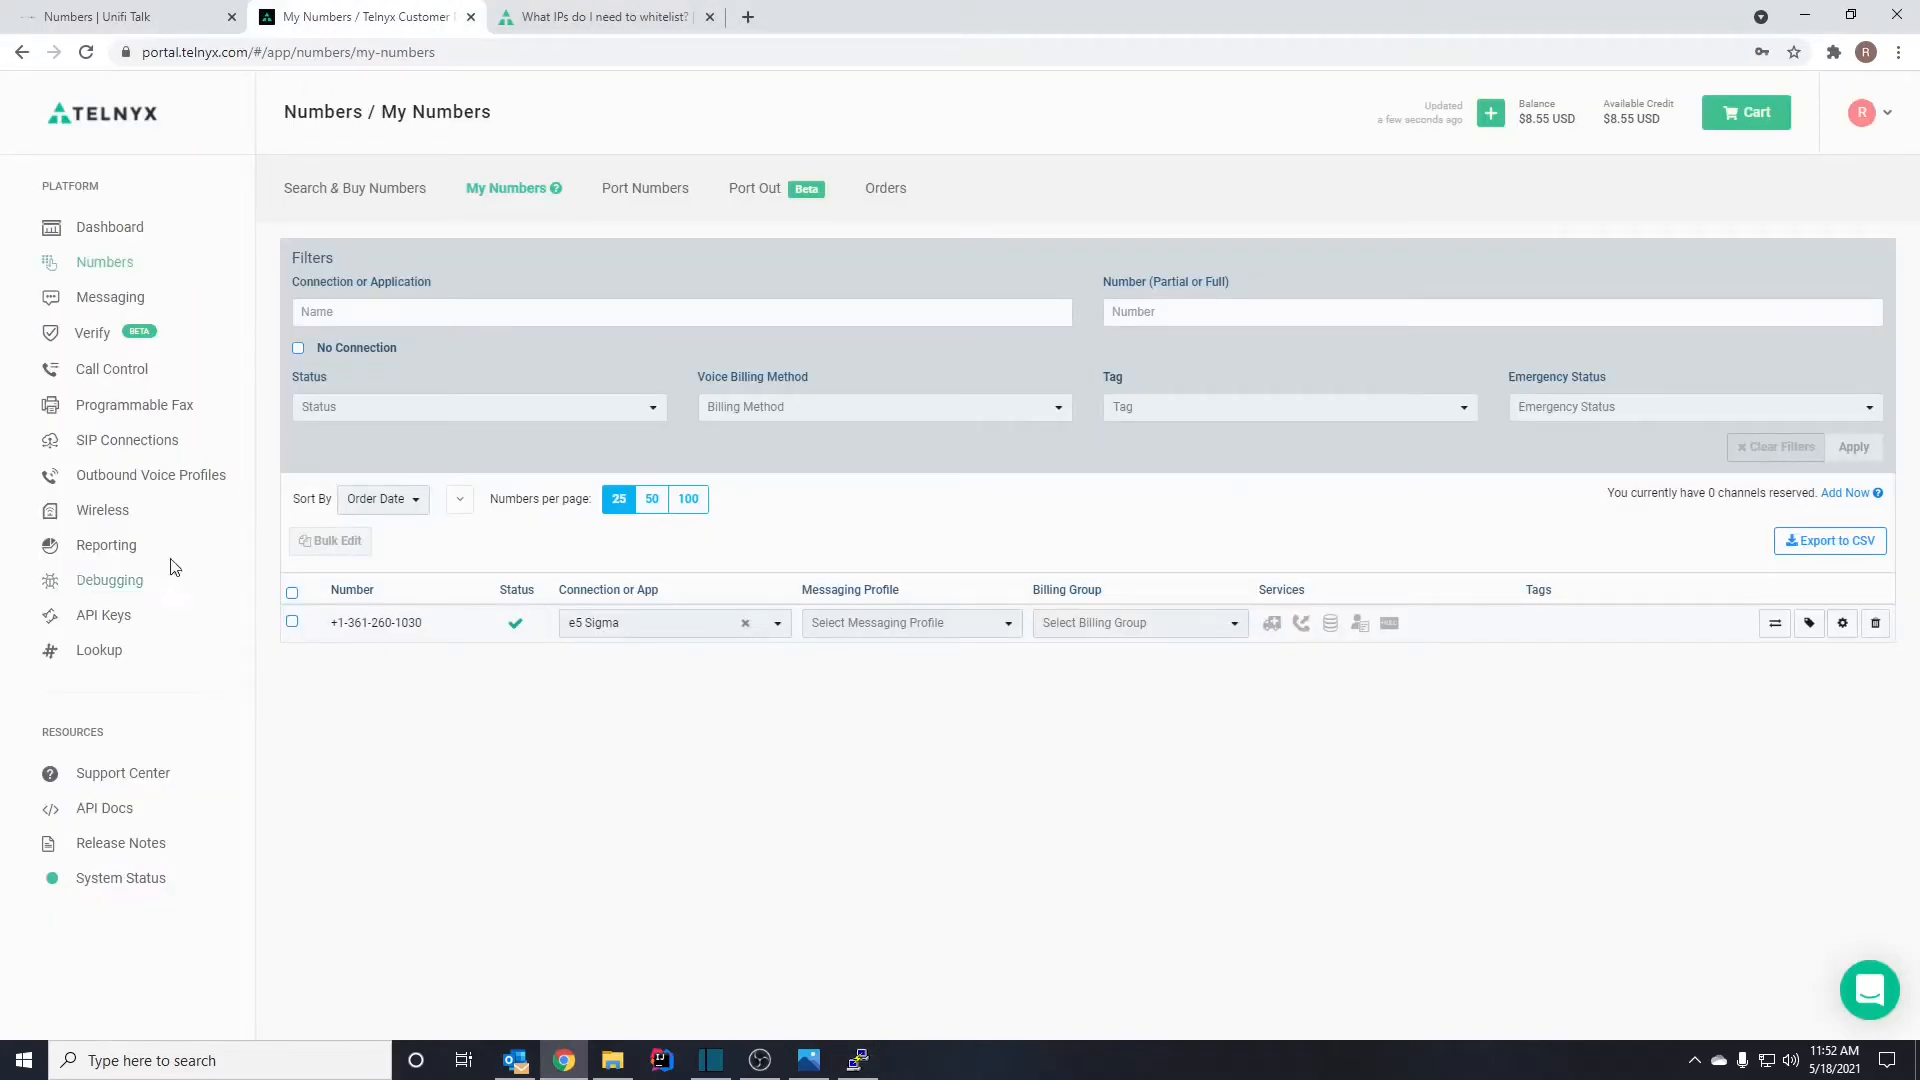
{"action": "left_click", "coordinate": [200, 476]}
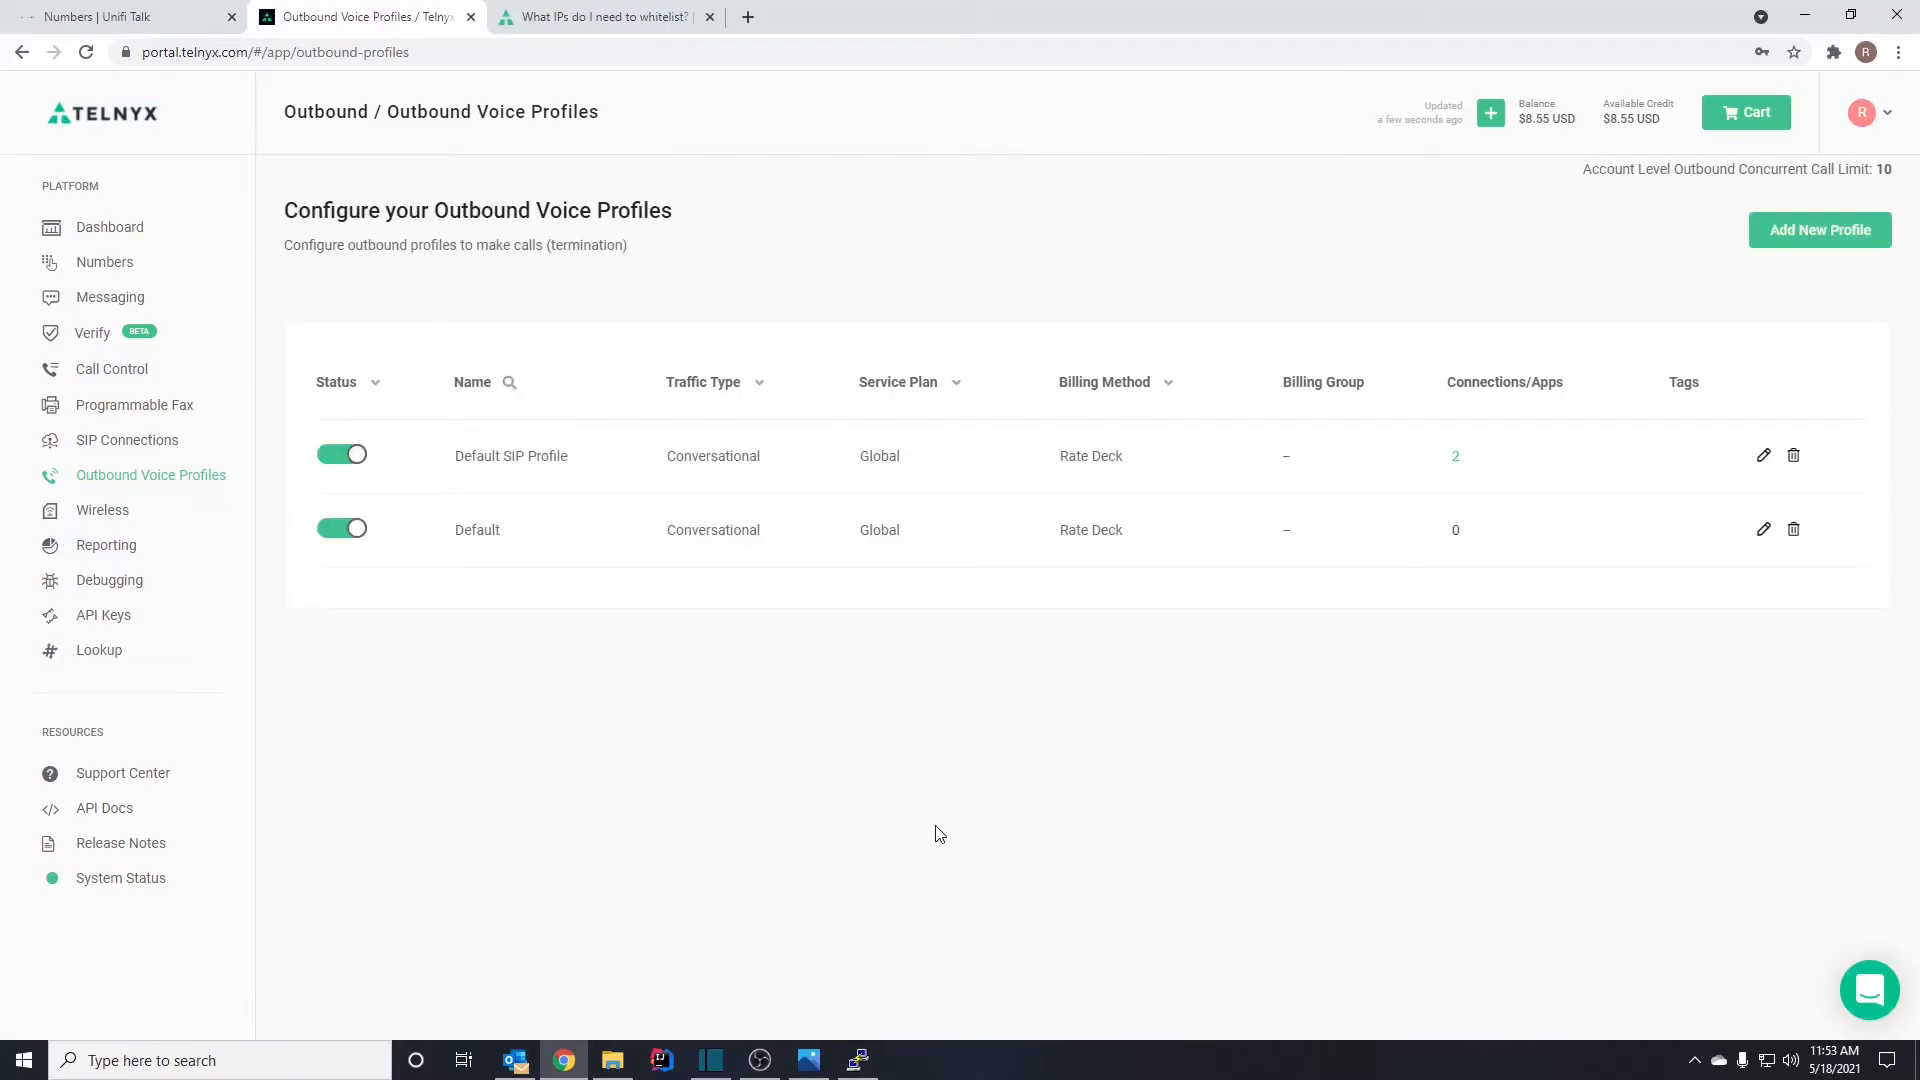
{"action": "left_click", "coordinate": [148, 443]}
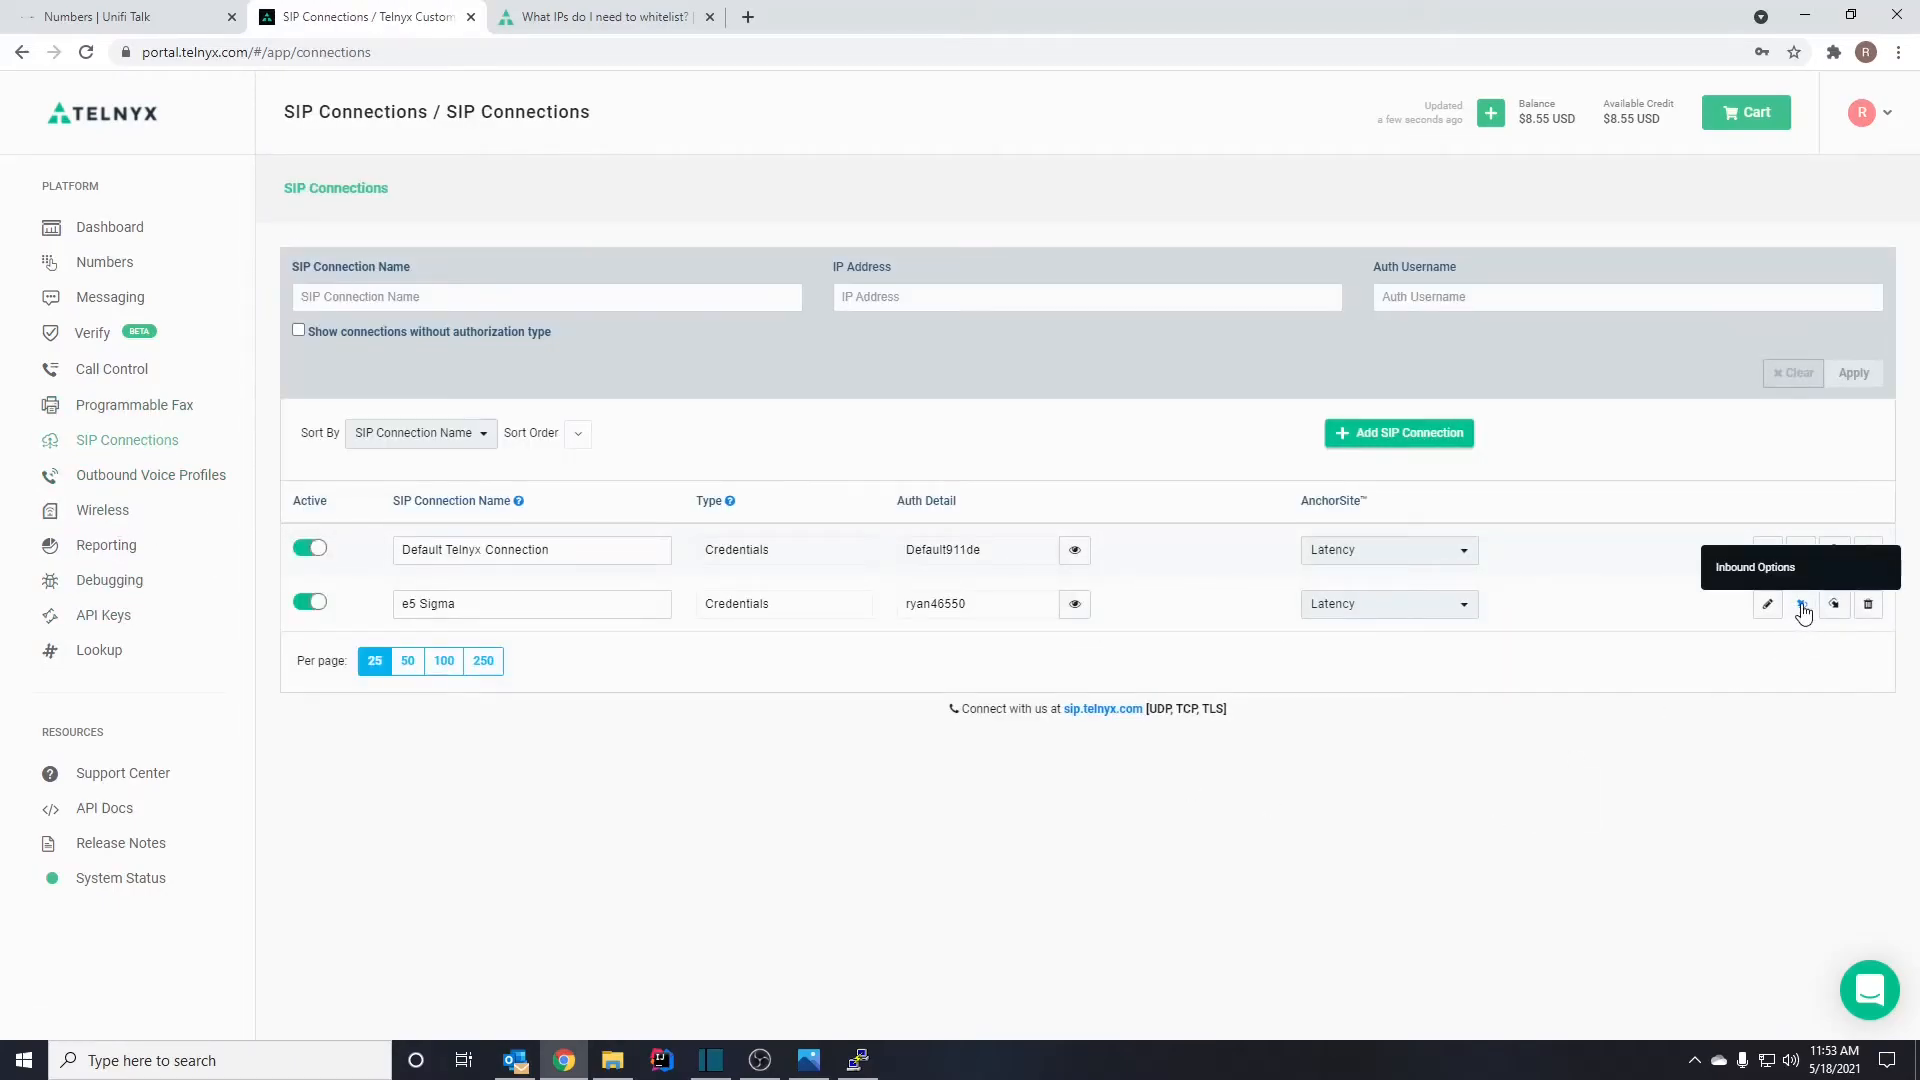
{"action": "left_click", "coordinate": [1802, 605]}
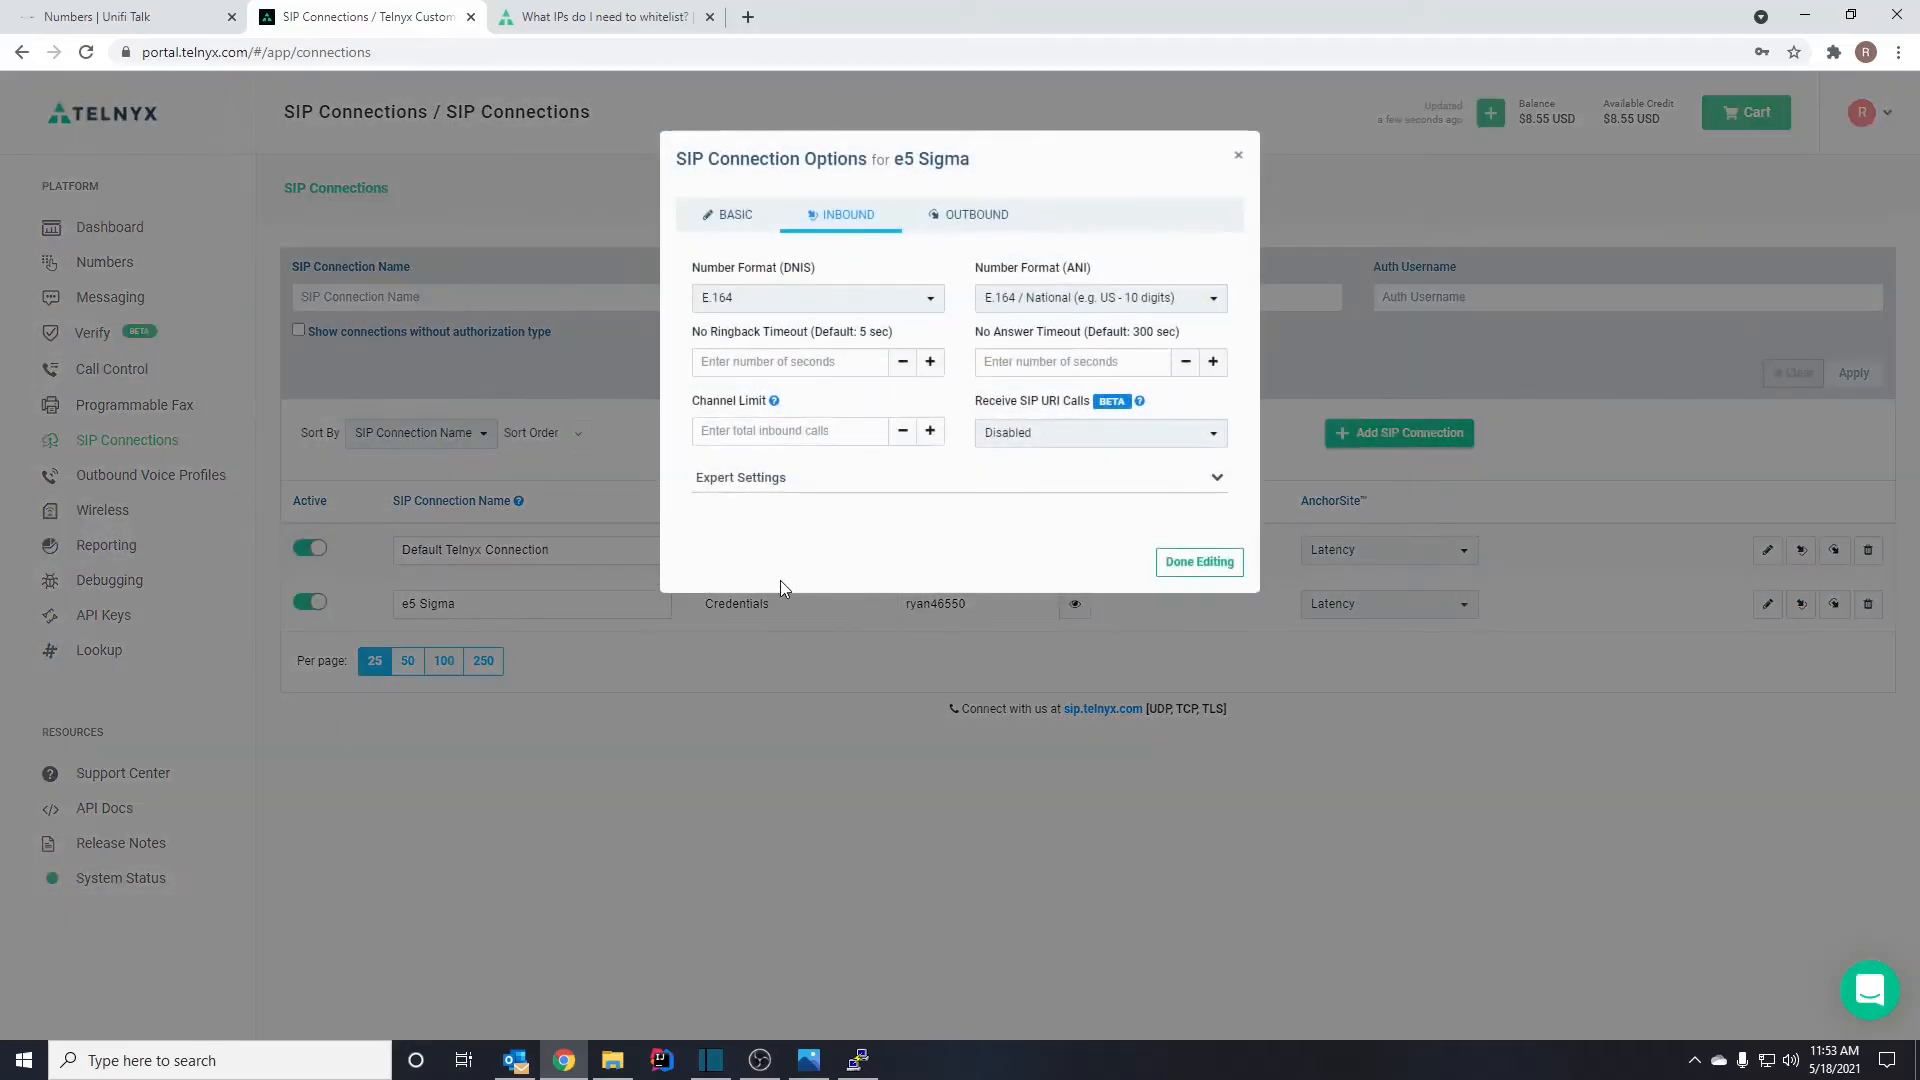
{"action": "left_click", "coordinate": [737, 482]}
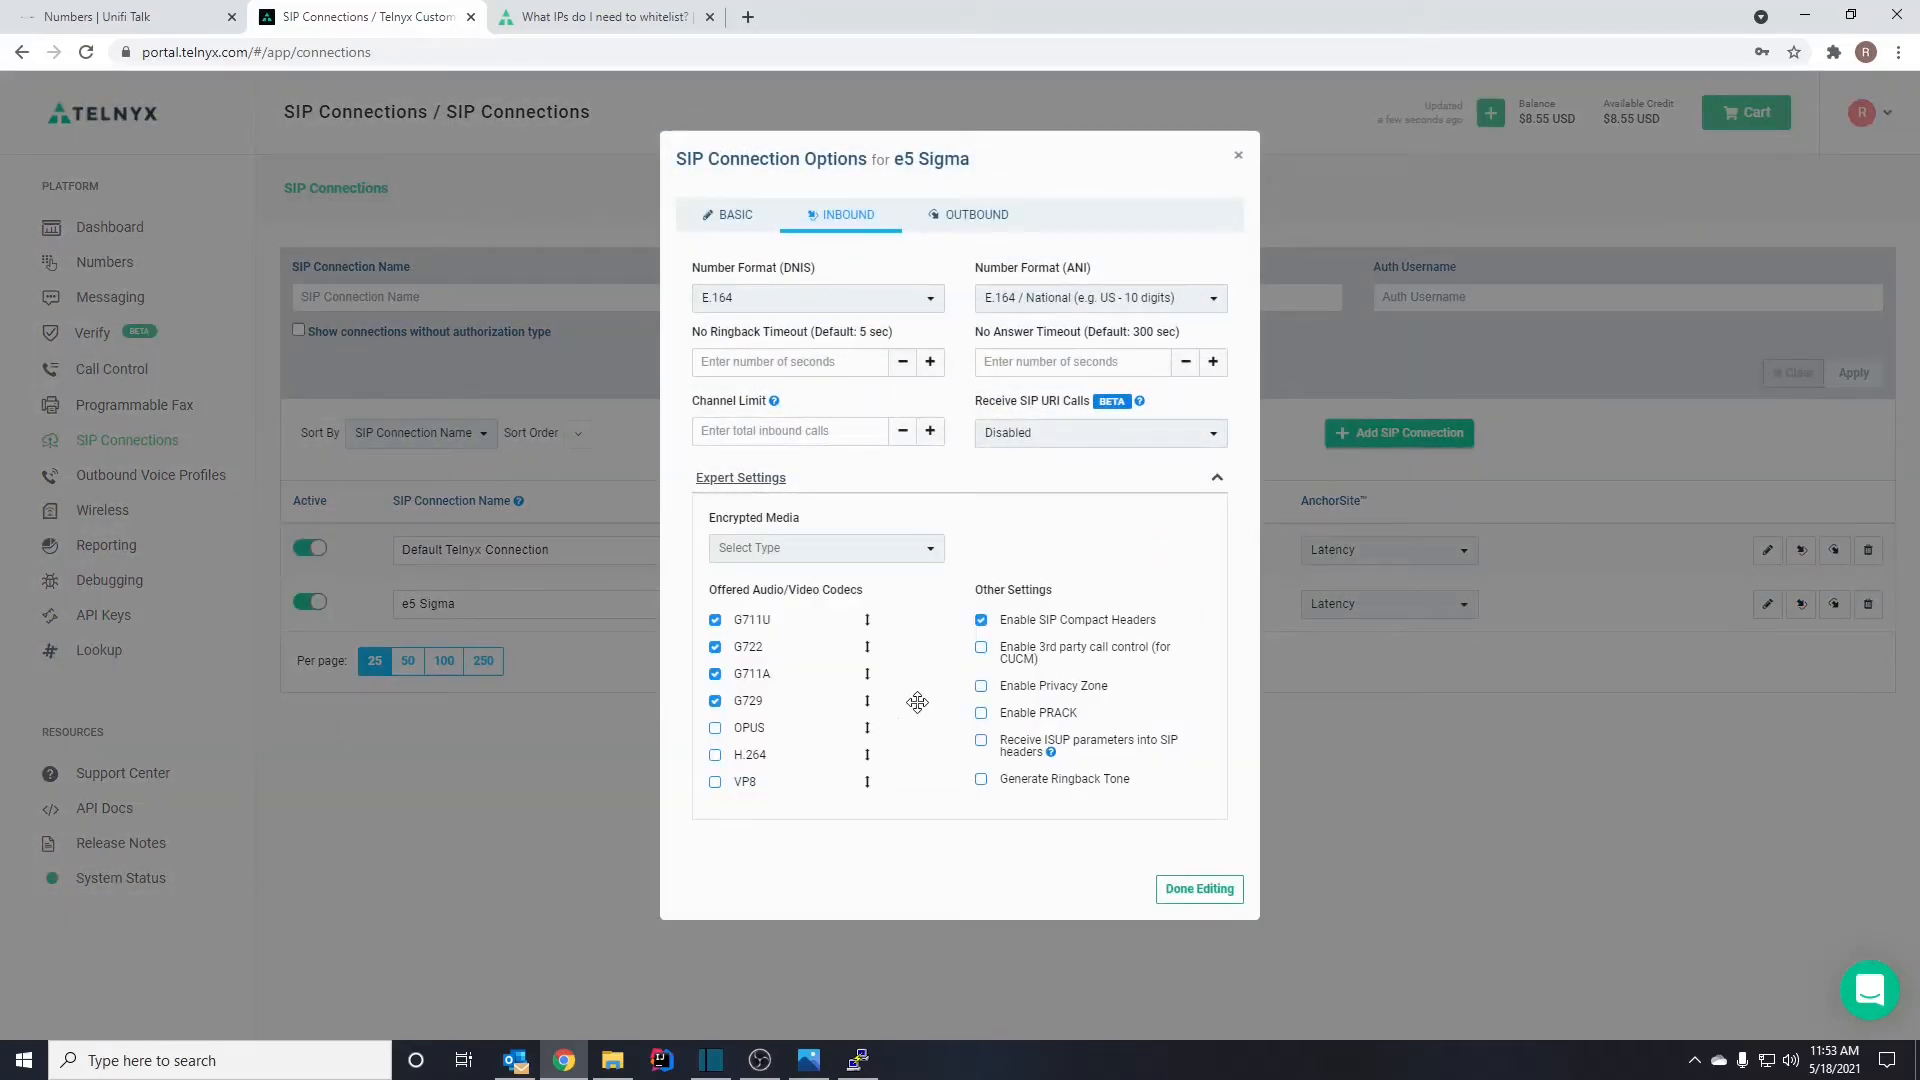
{"action": "left_click", "coordinate": [982, 216]}
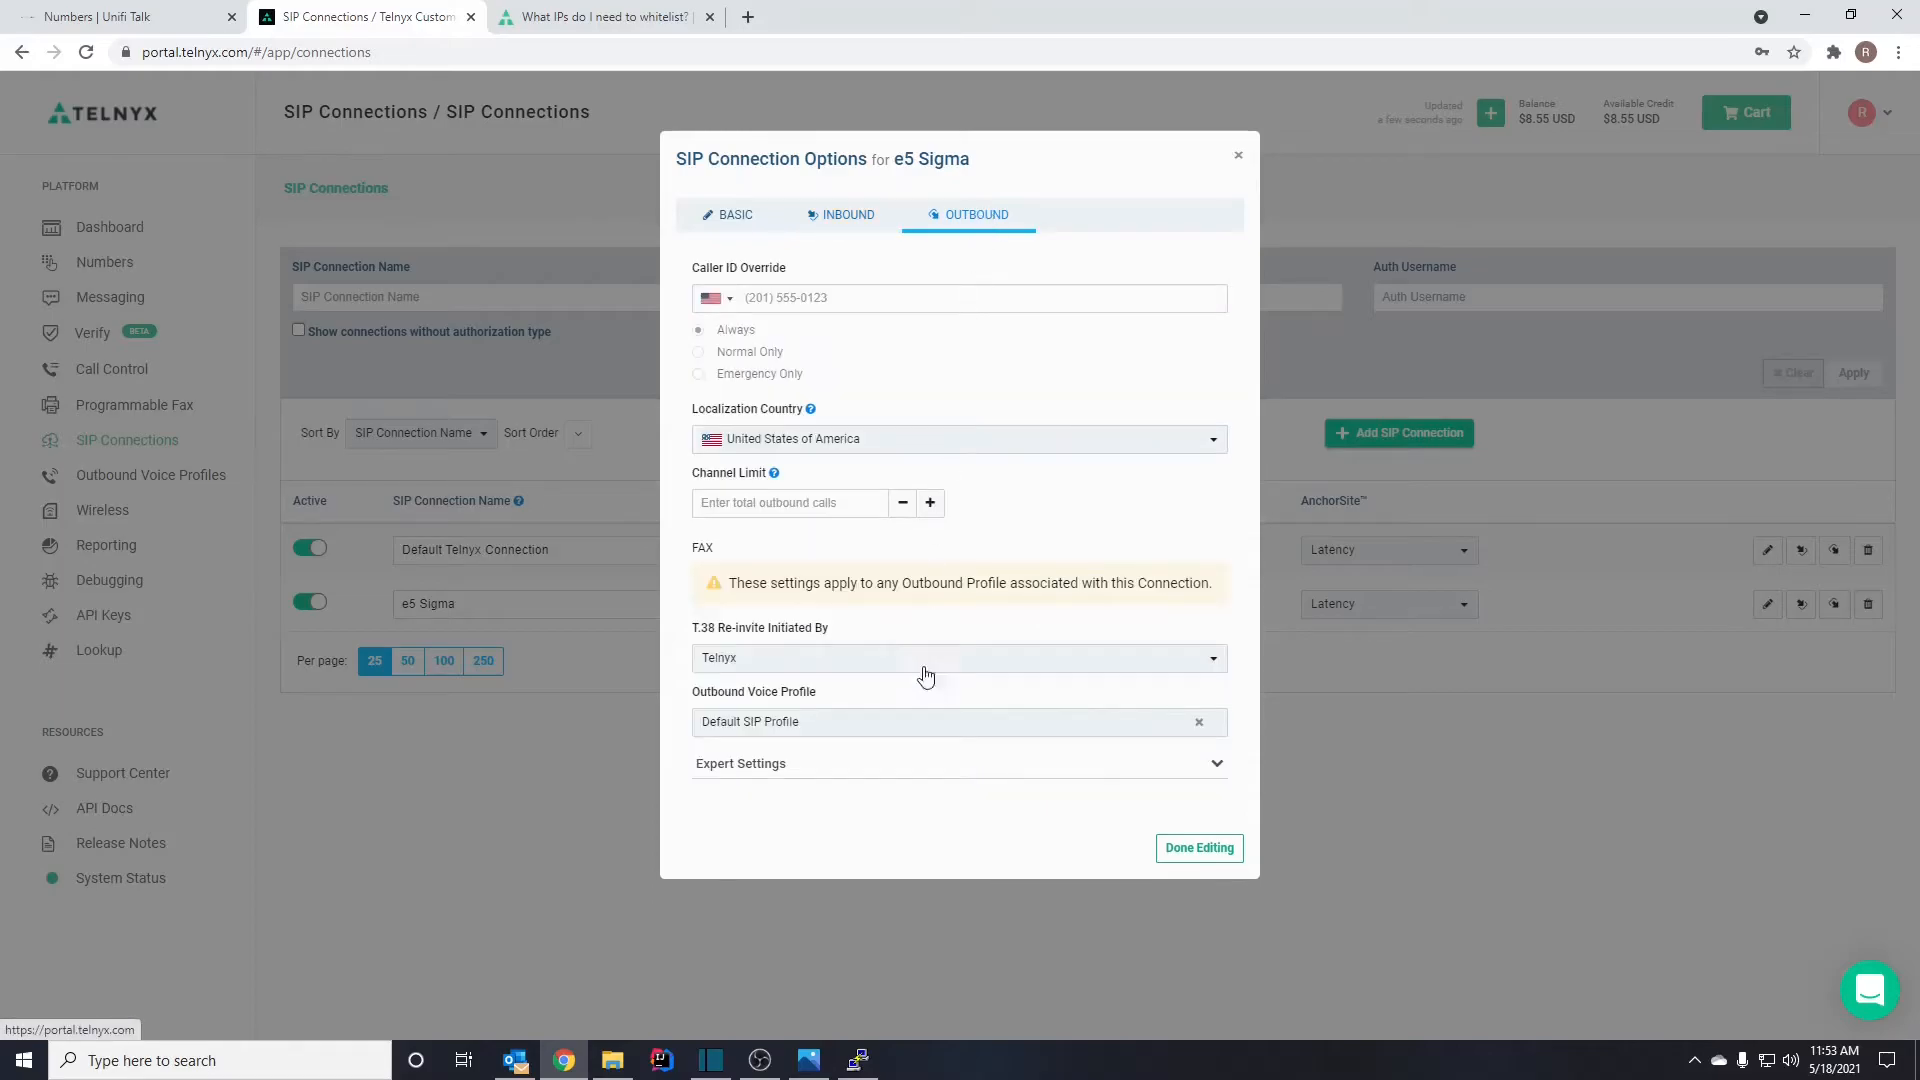
{"action": "left_click", "coordinate": [731, 218]}
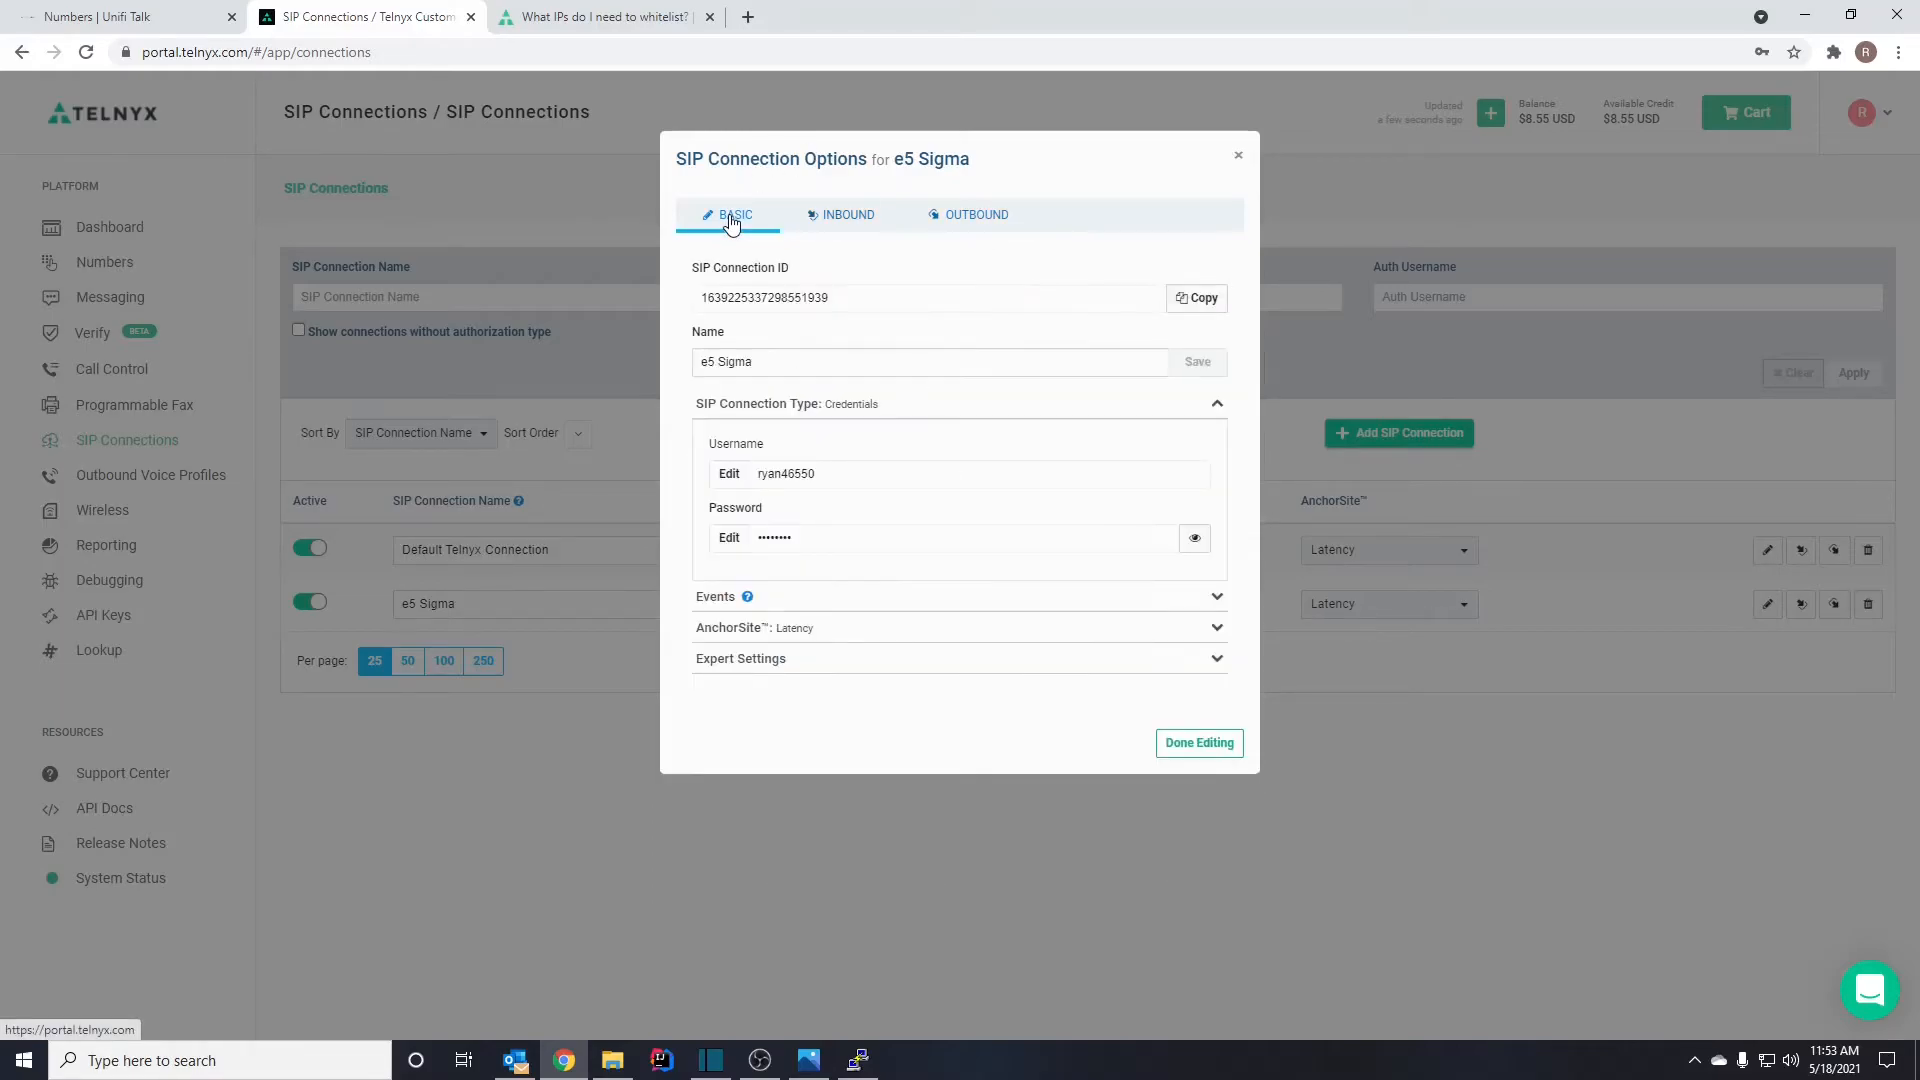
{"action": "left_click", "coordinate": [1240, 157]}
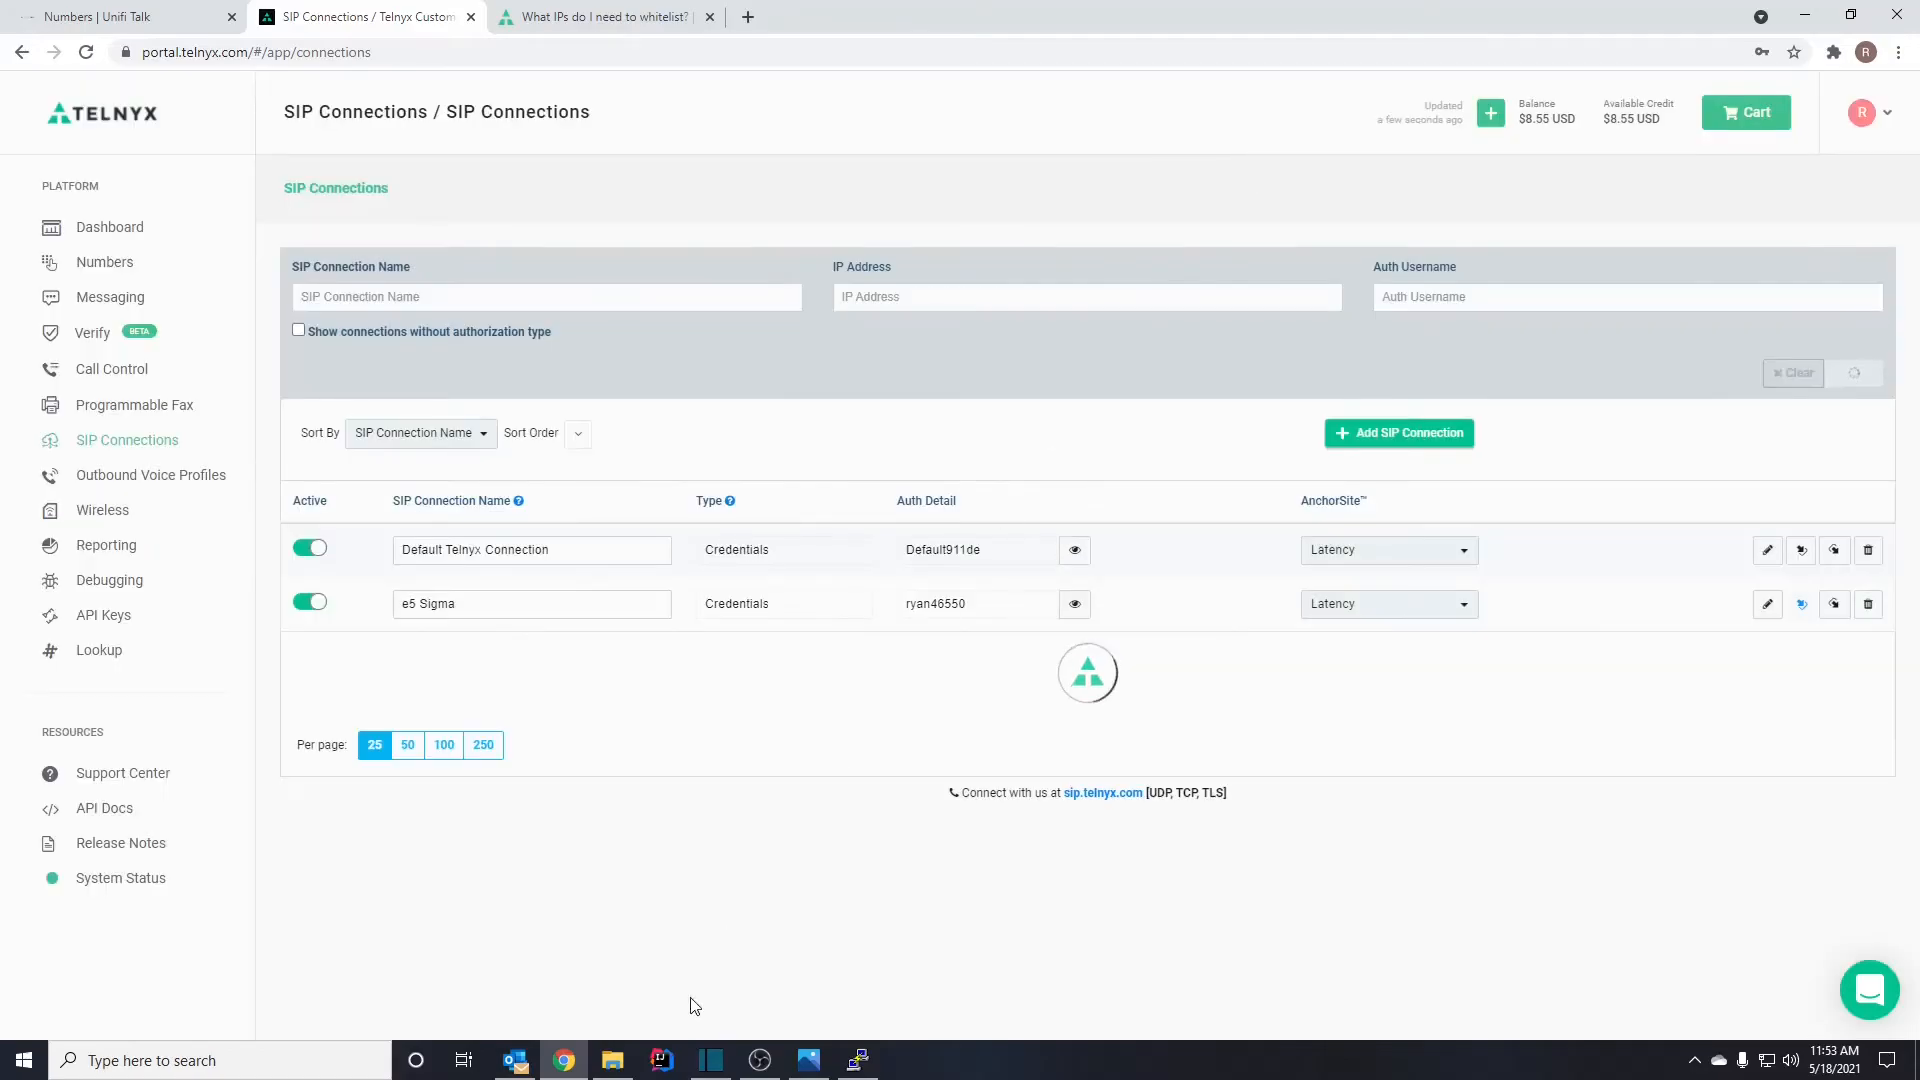
- Return to PuTTY, run show registrations again and highlight the log line about the Telnyx registration
{"action": "left_click", "coordinate": [858, 1060]}
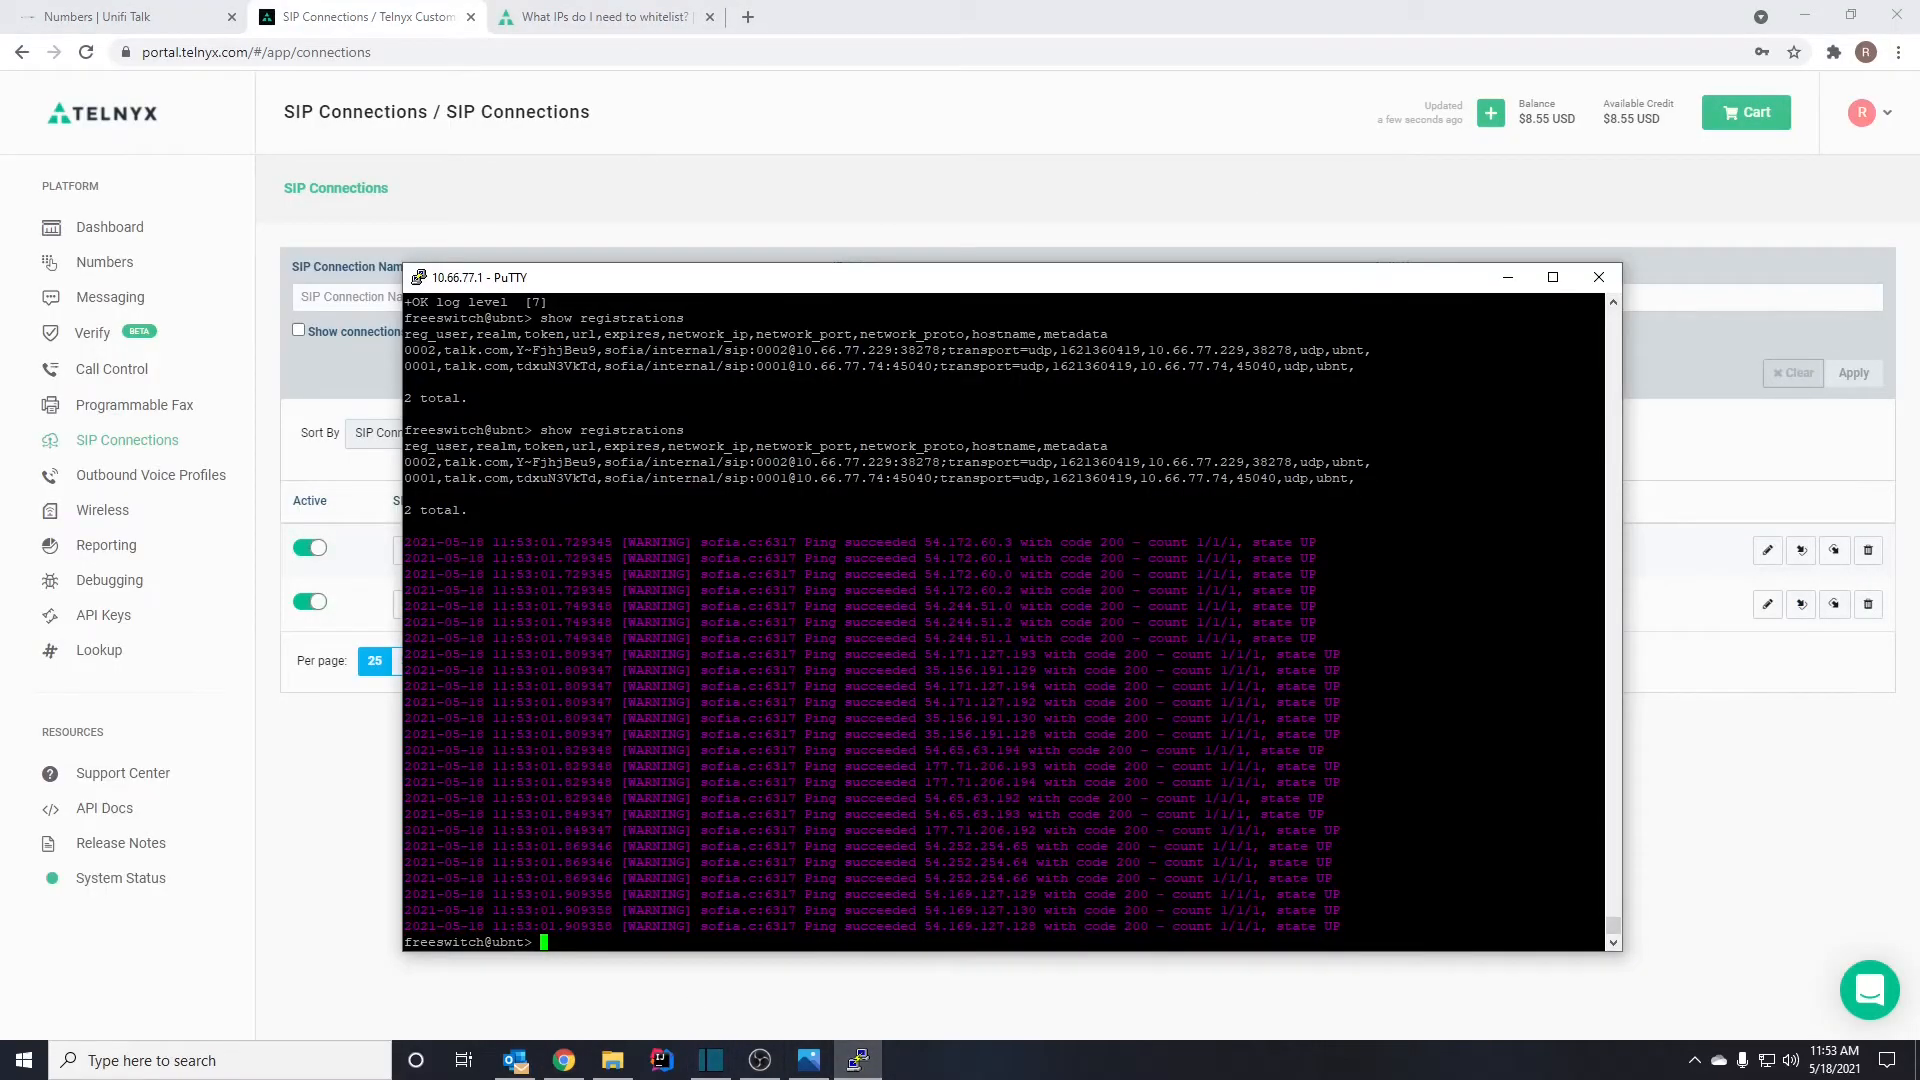
{"action": "key", "text": "Up"}
{"action": "key", "text": "Return"}
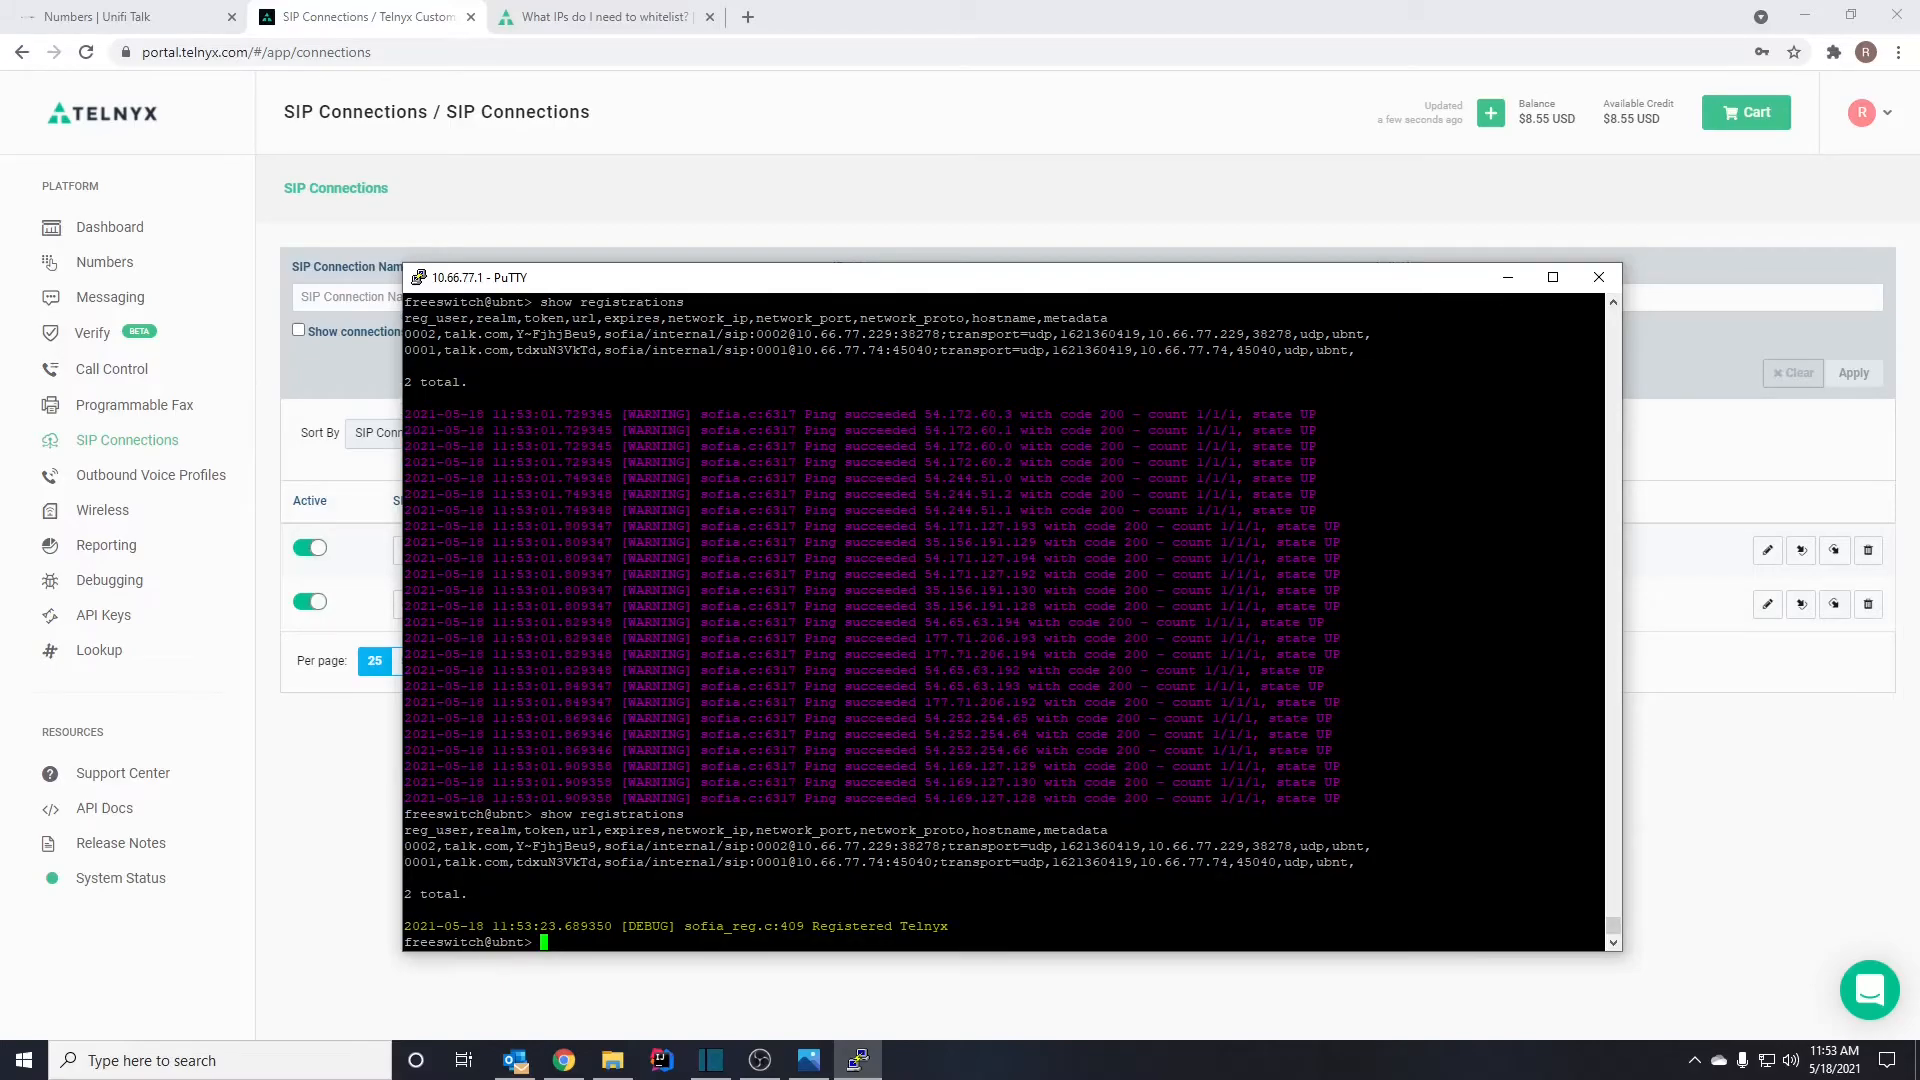
{"action": "left_click_drag", "start_coordinate": [404, 926], "coordinate": [948, 926]}
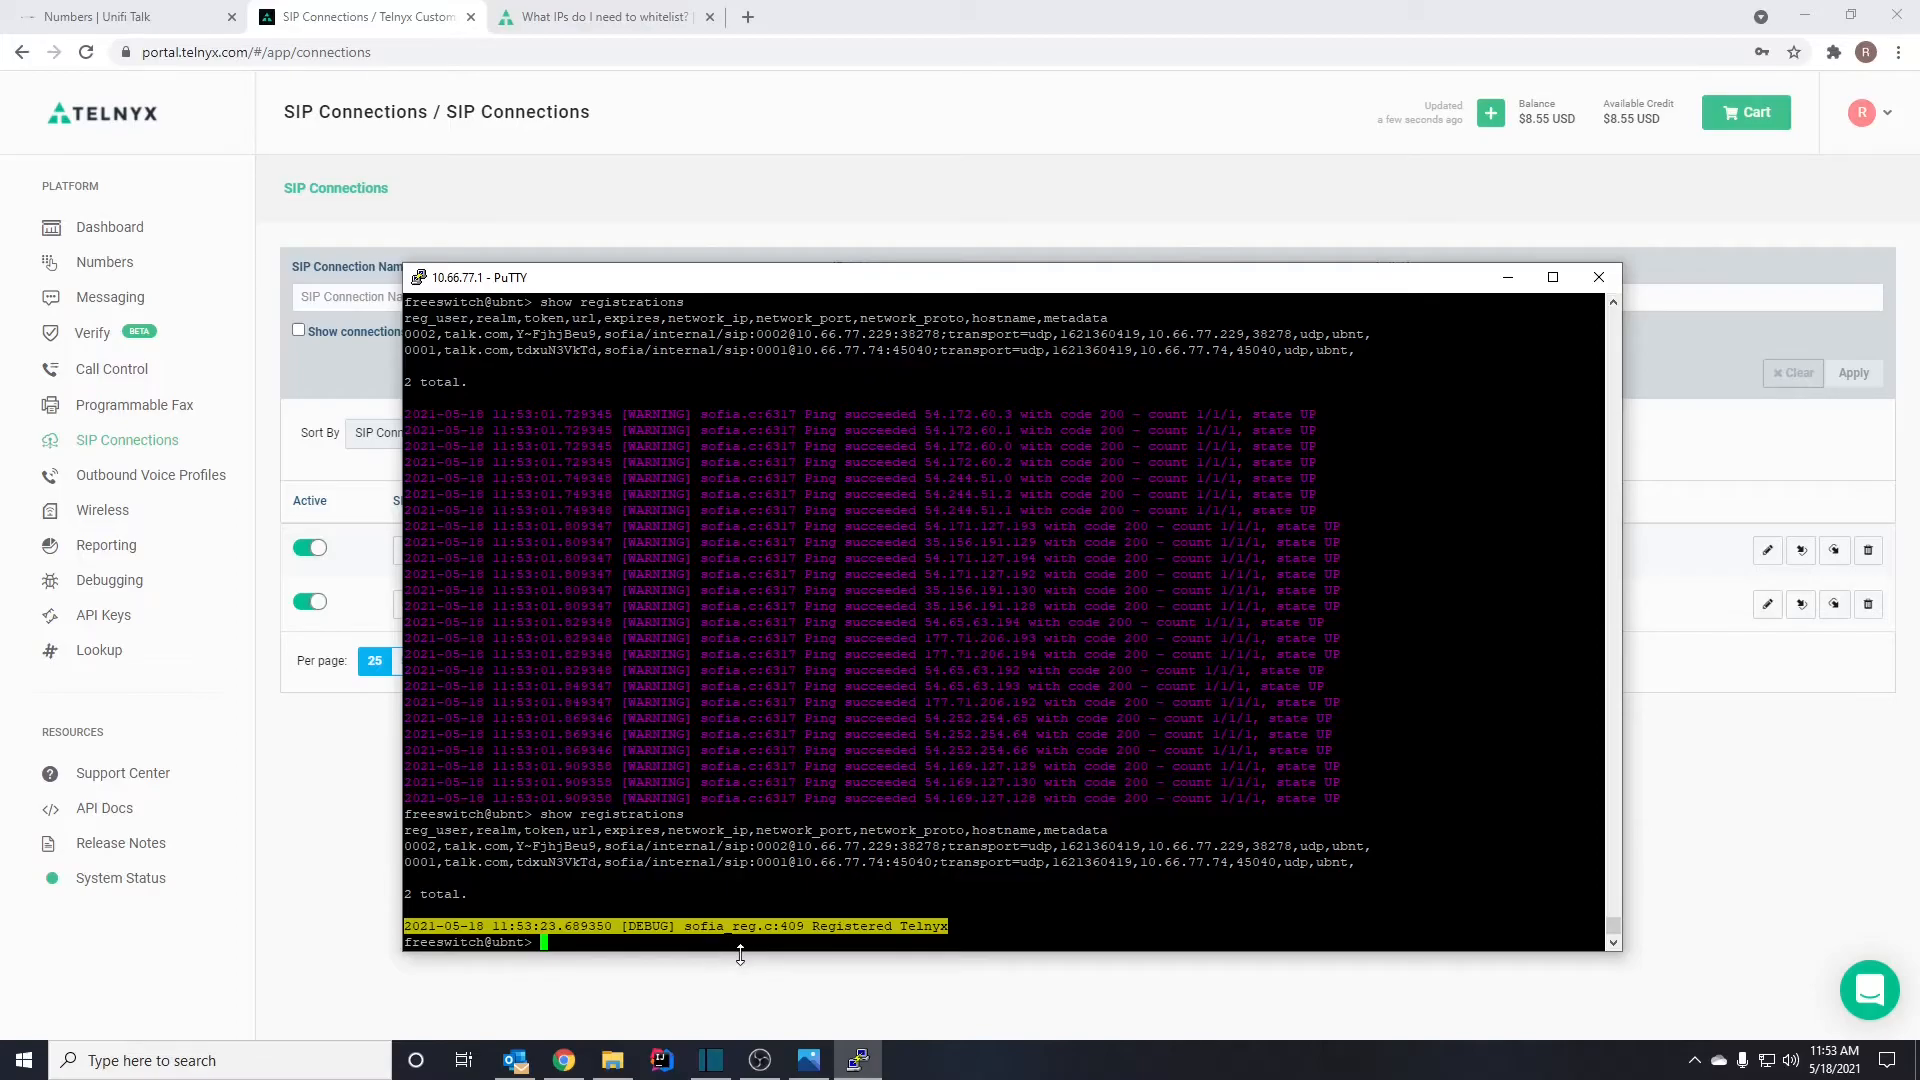
- Return to the UniFi Talk numbers list and dismiss the AVG AntiVirus pop-up
{"action": "left_click", "coordinate": [120, 16]}
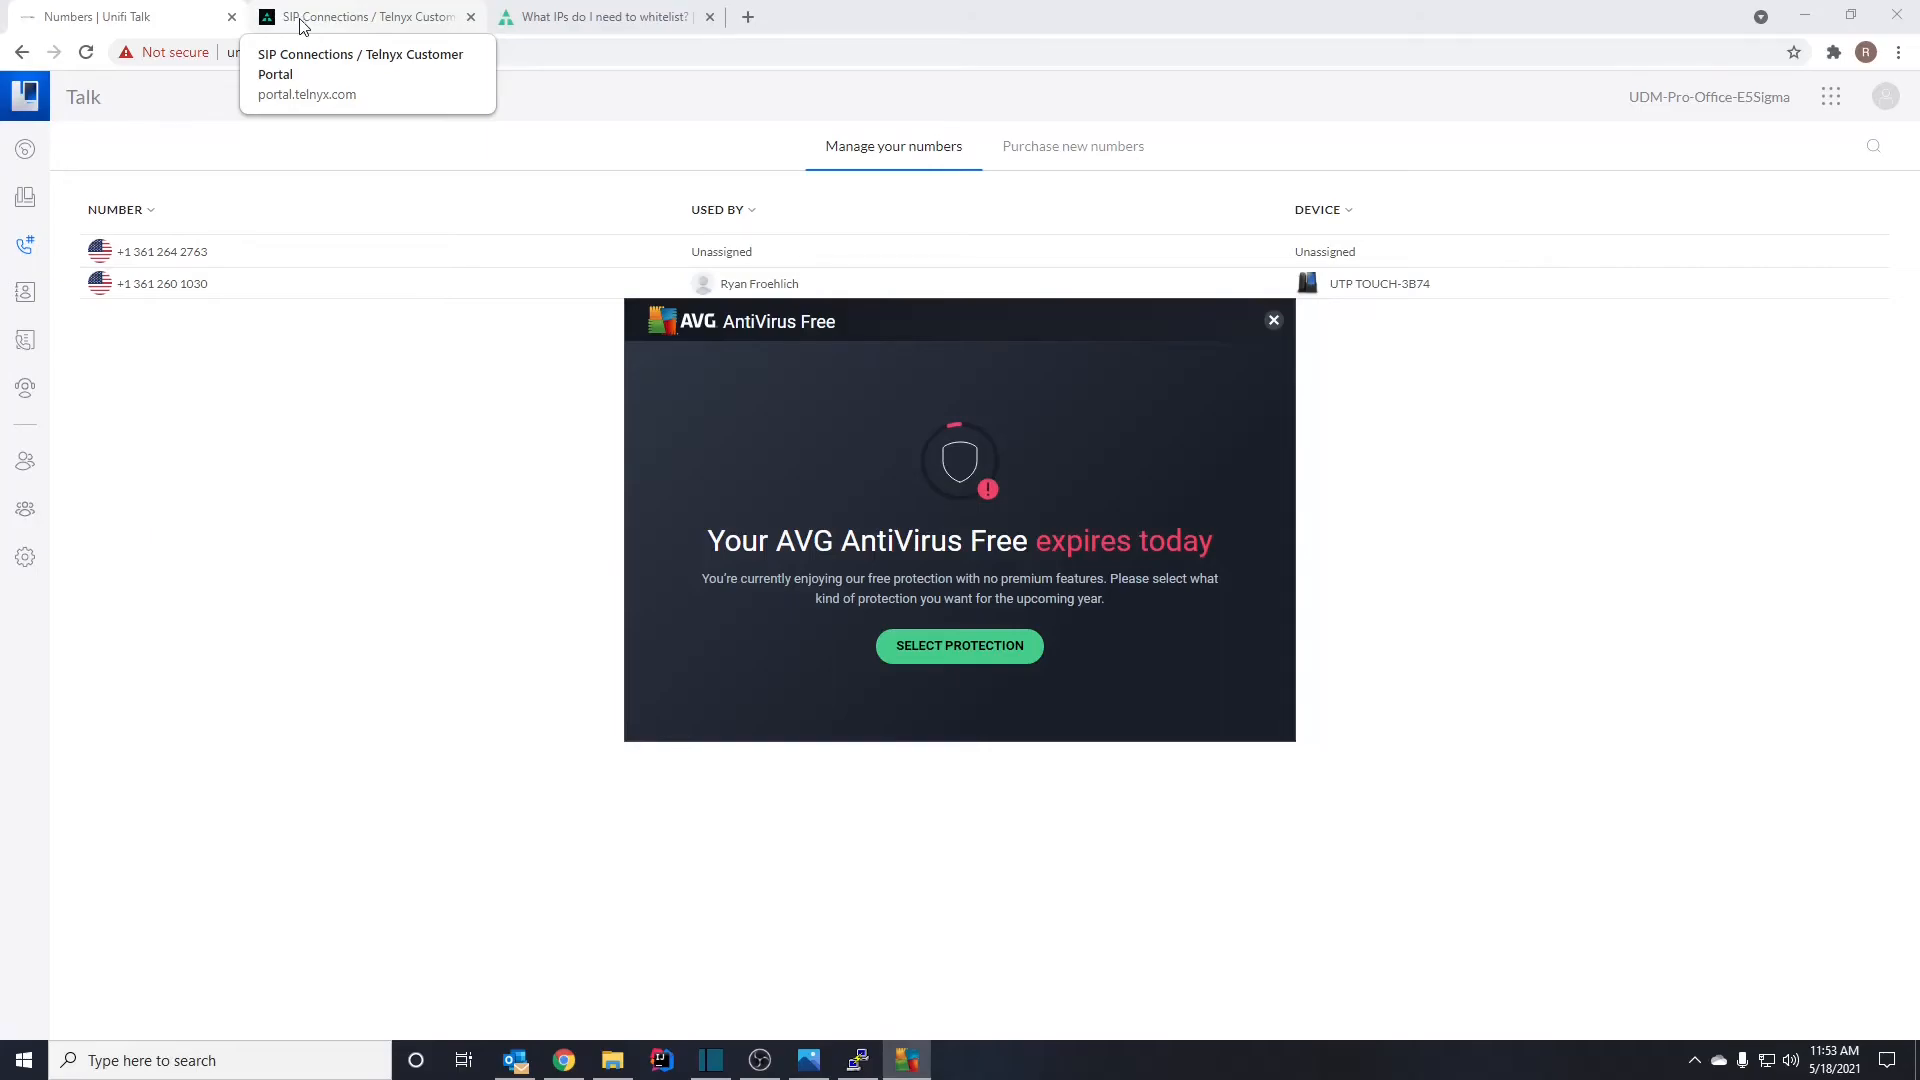
{"action": "left_click", "coordinate": [1274, 321]}
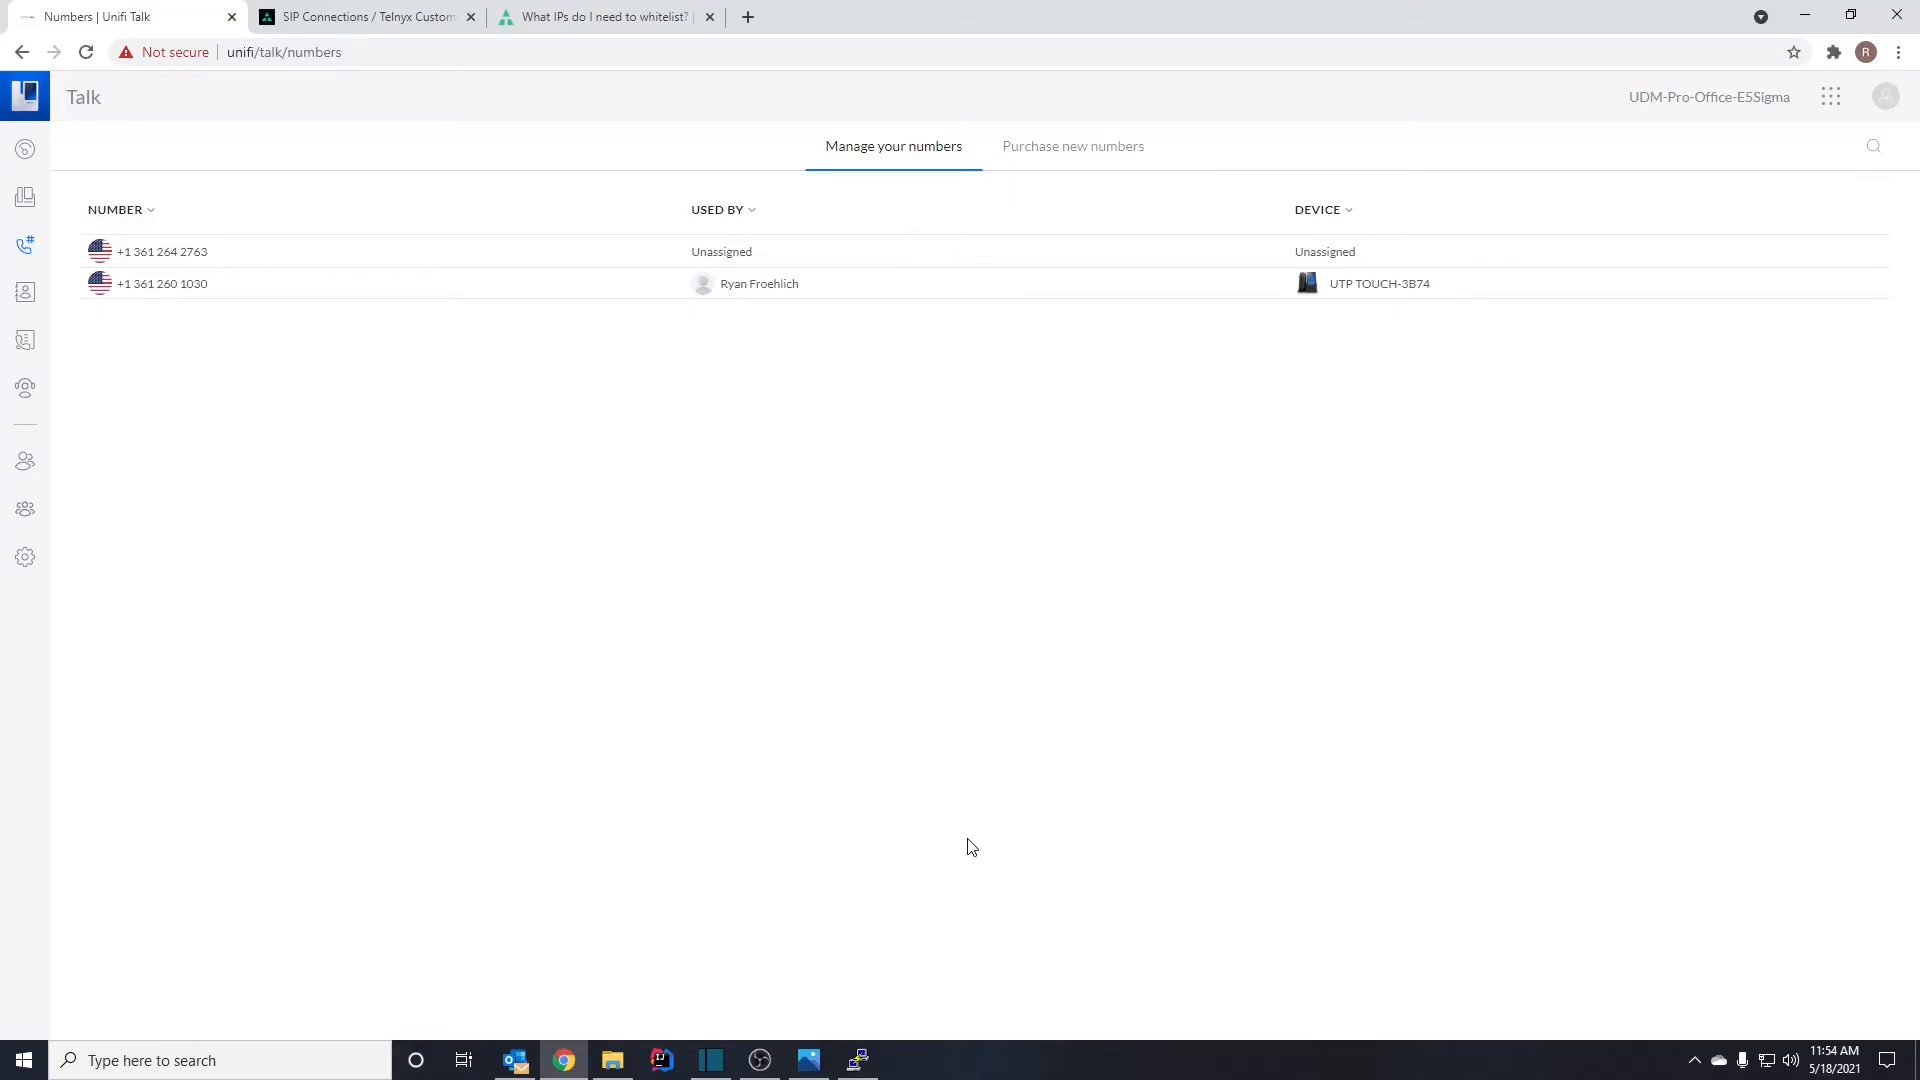
{"action": "left_click", "coordinate": [341, 12]}
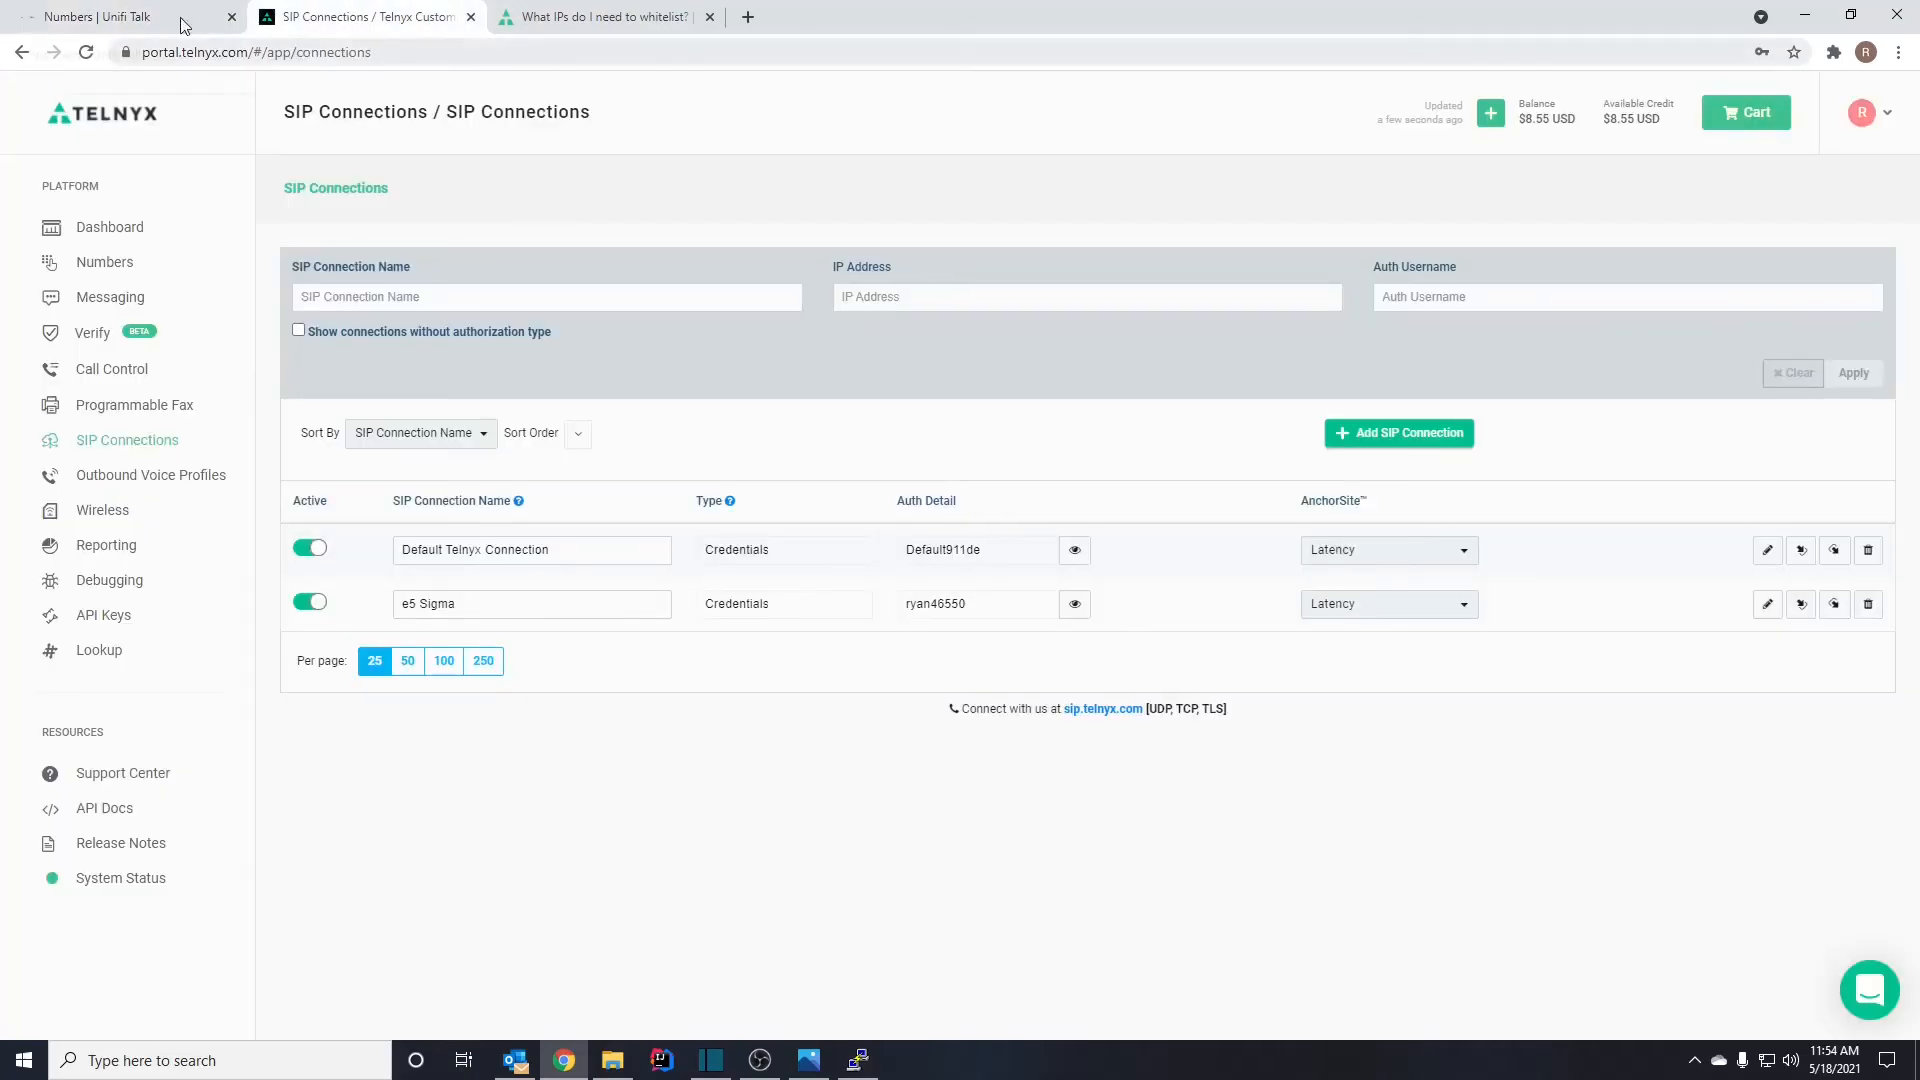
{"action": "left_click", "coordinate": [130, 15]}
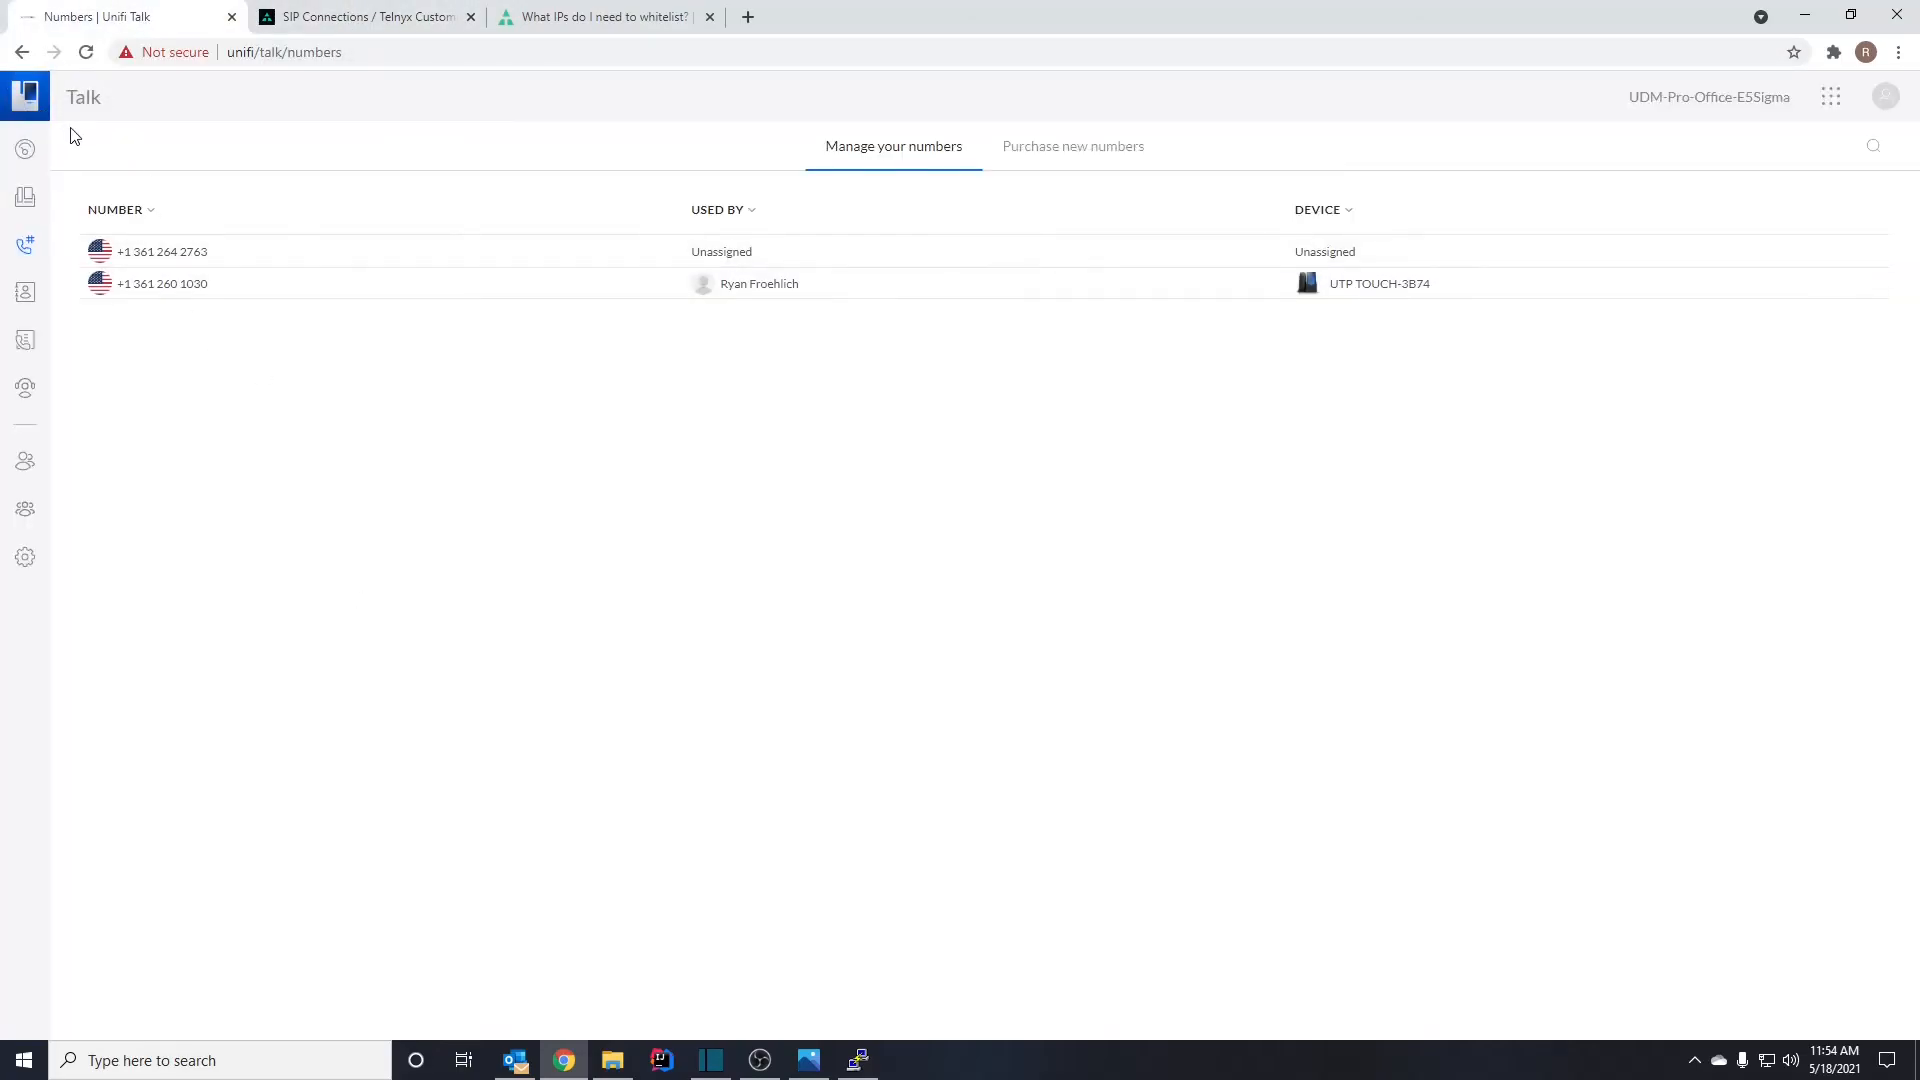
{"action": "left_click", "coordinate": [355, 22]}
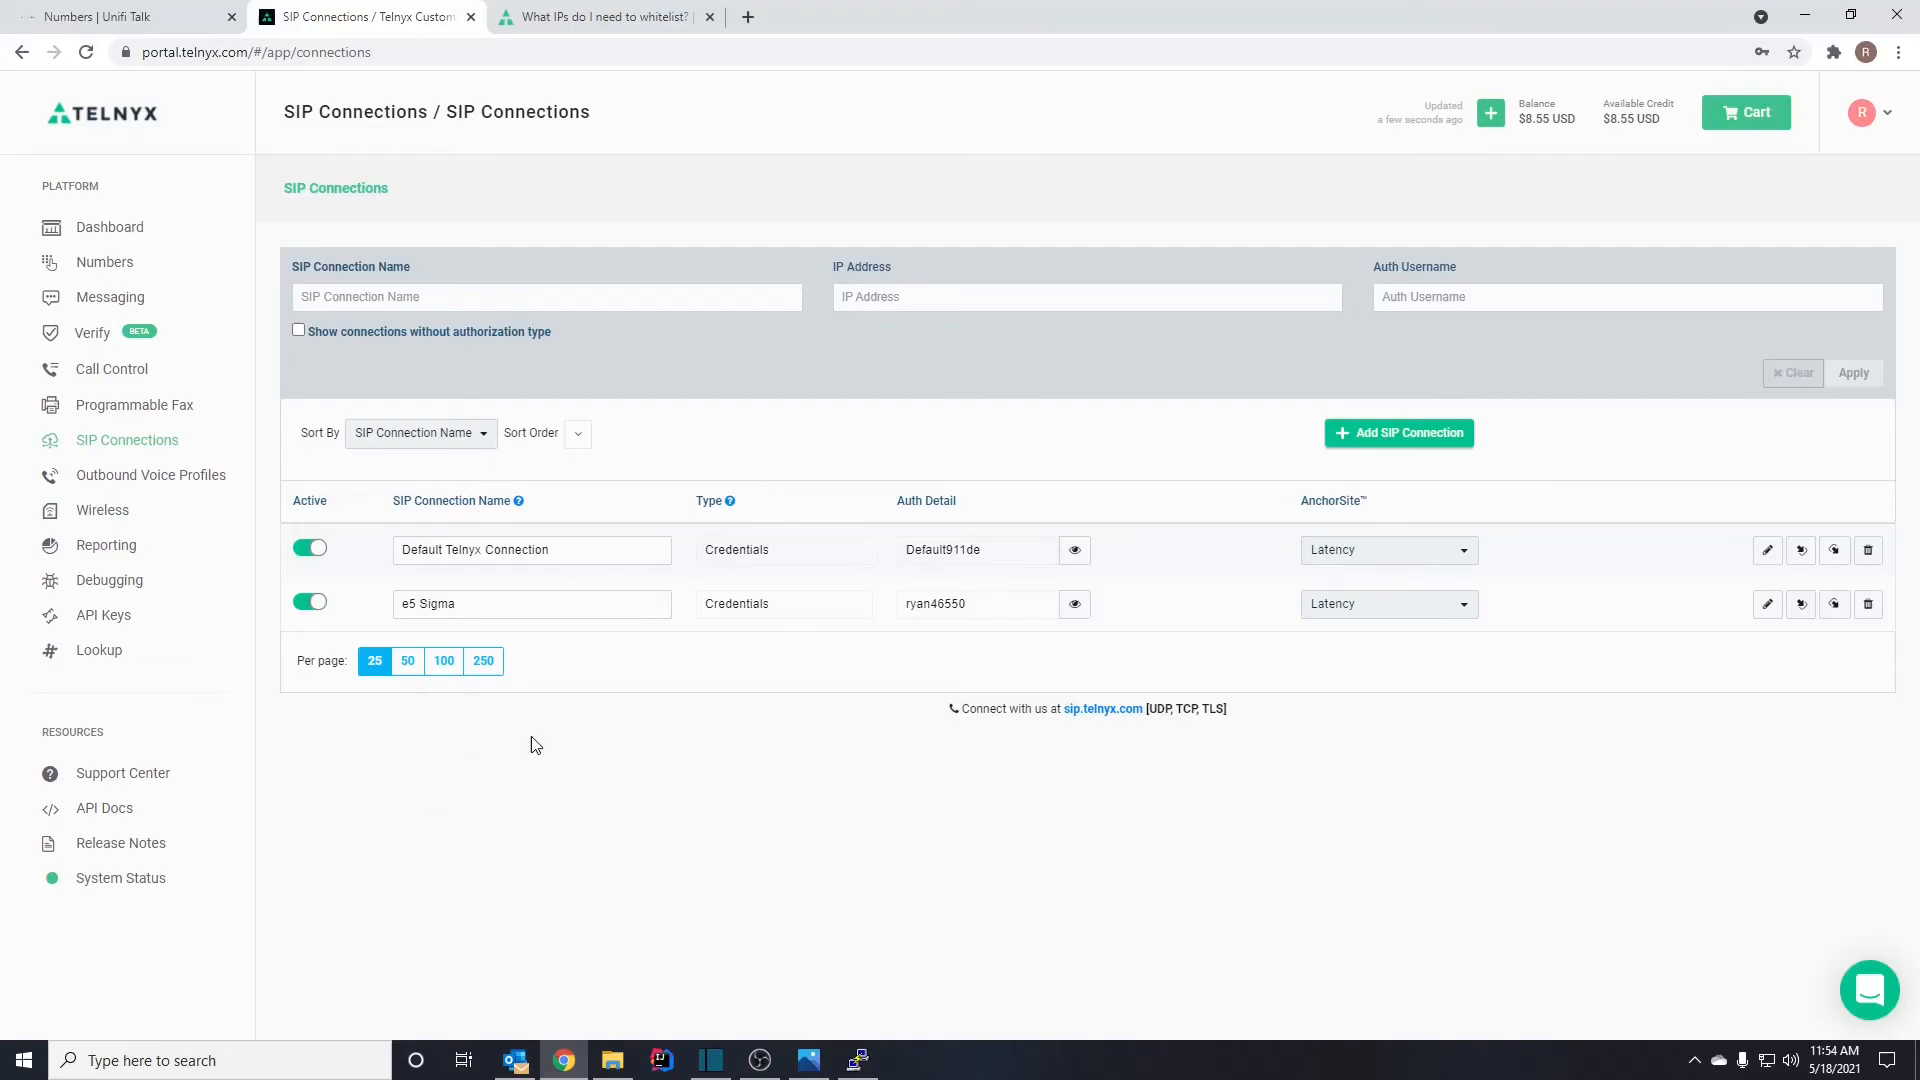
{"action": "left_click", "coordinate": [128, 15]}
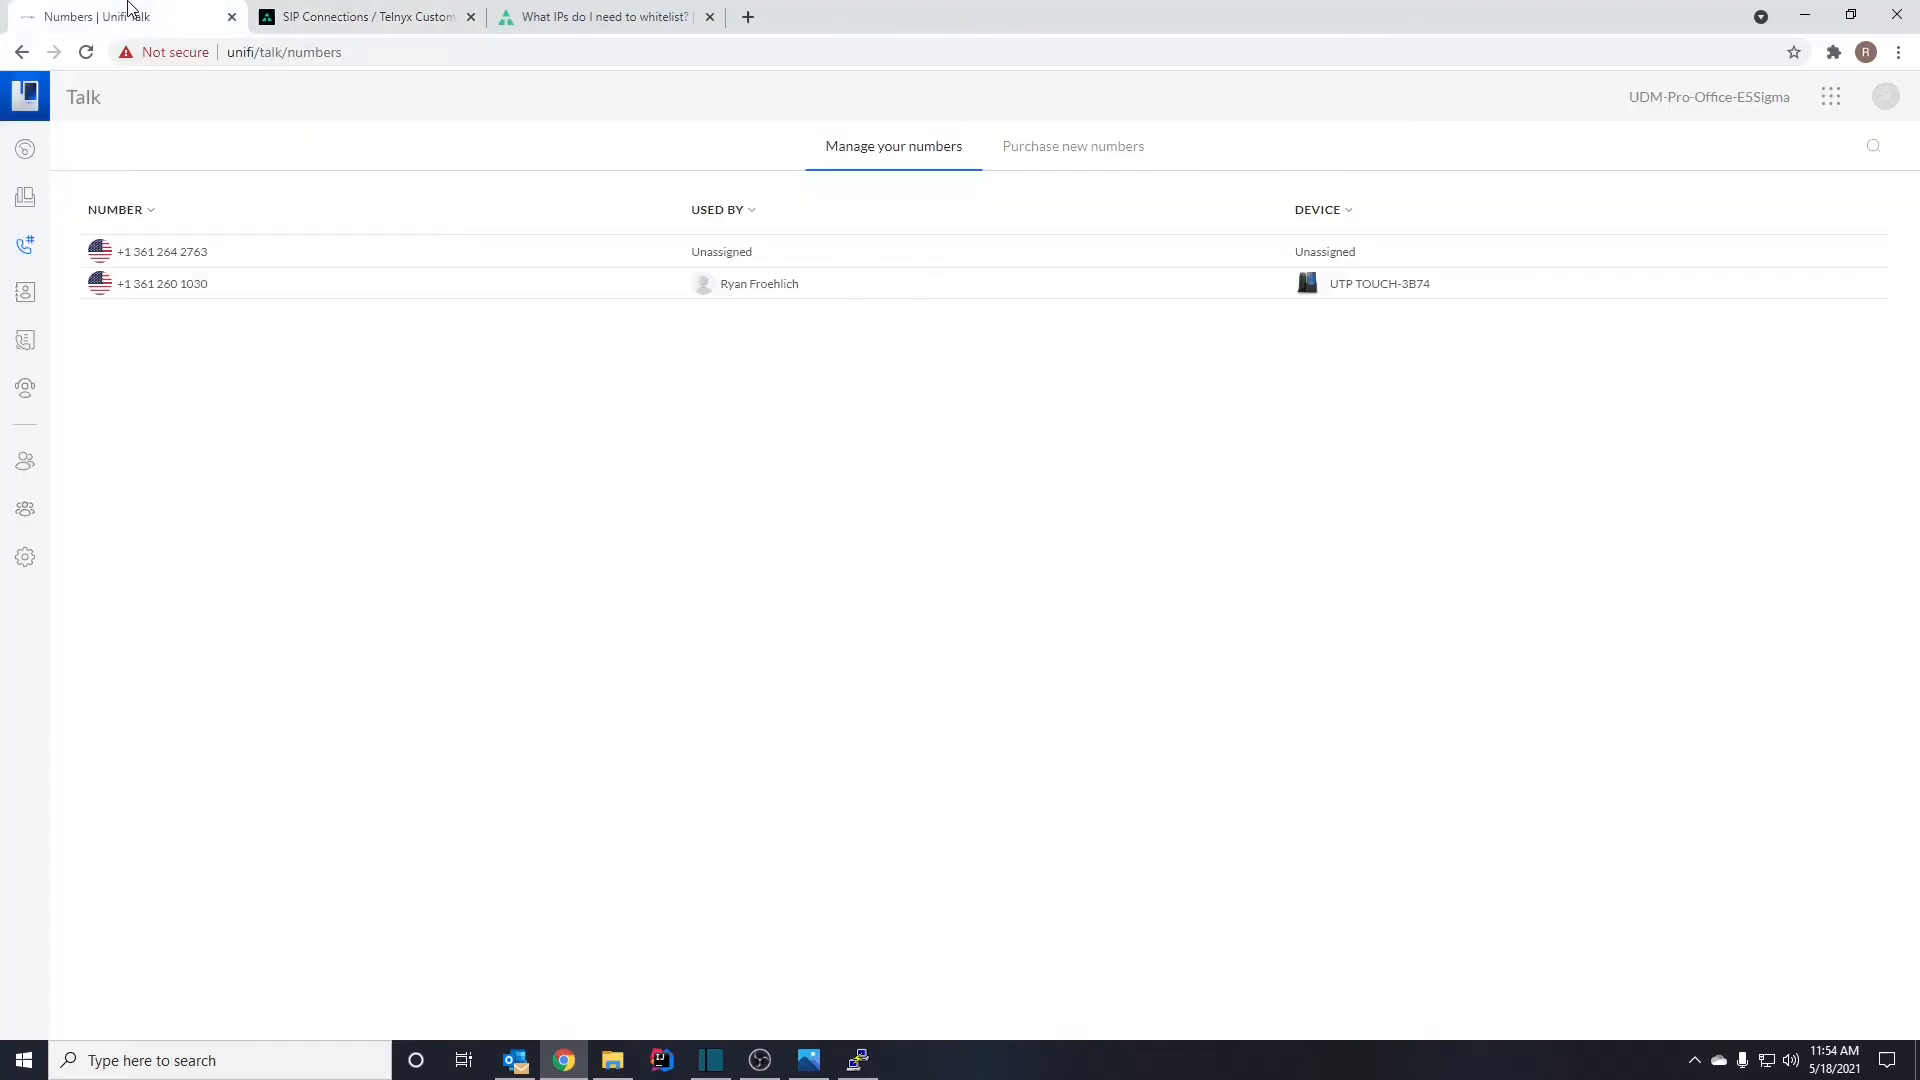
{"action": "left_click", "coordinate": [338, 12]}
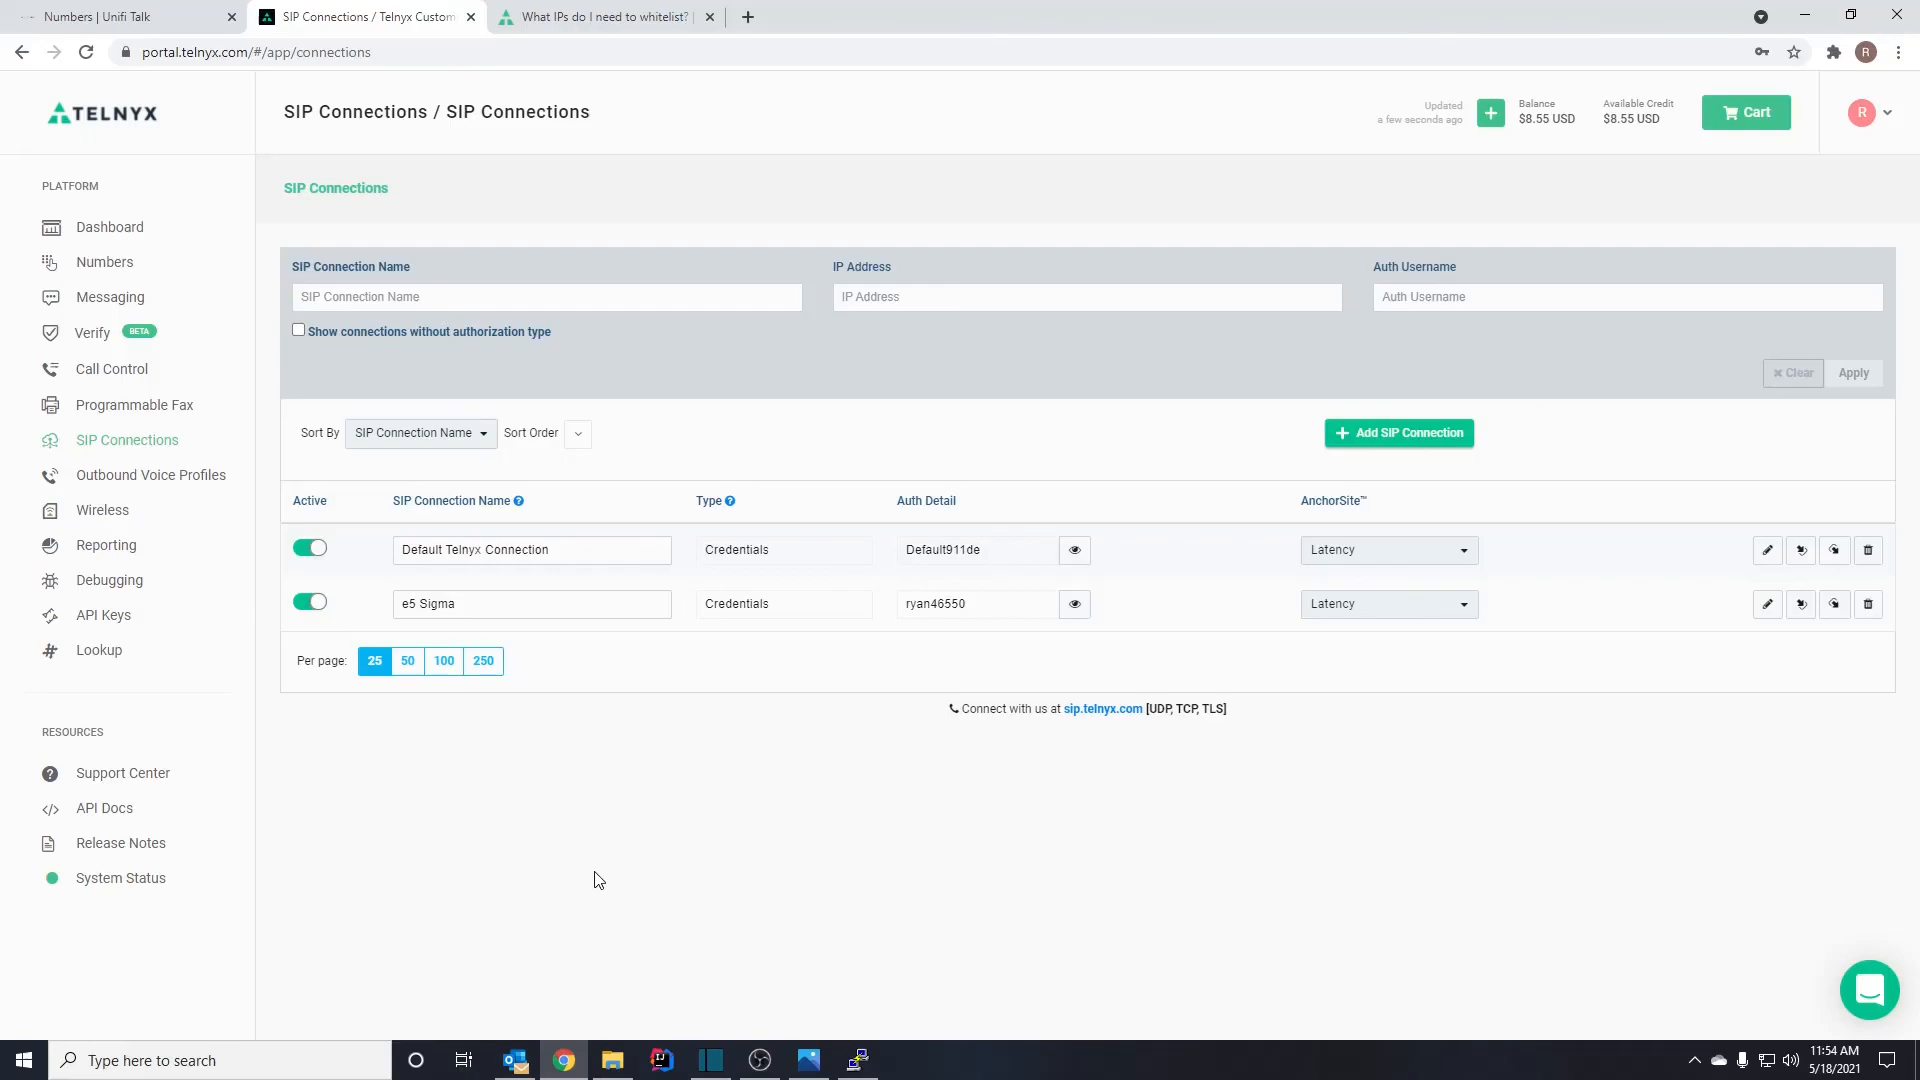
{"action": "left_click", "coordinate": [200, 17]}
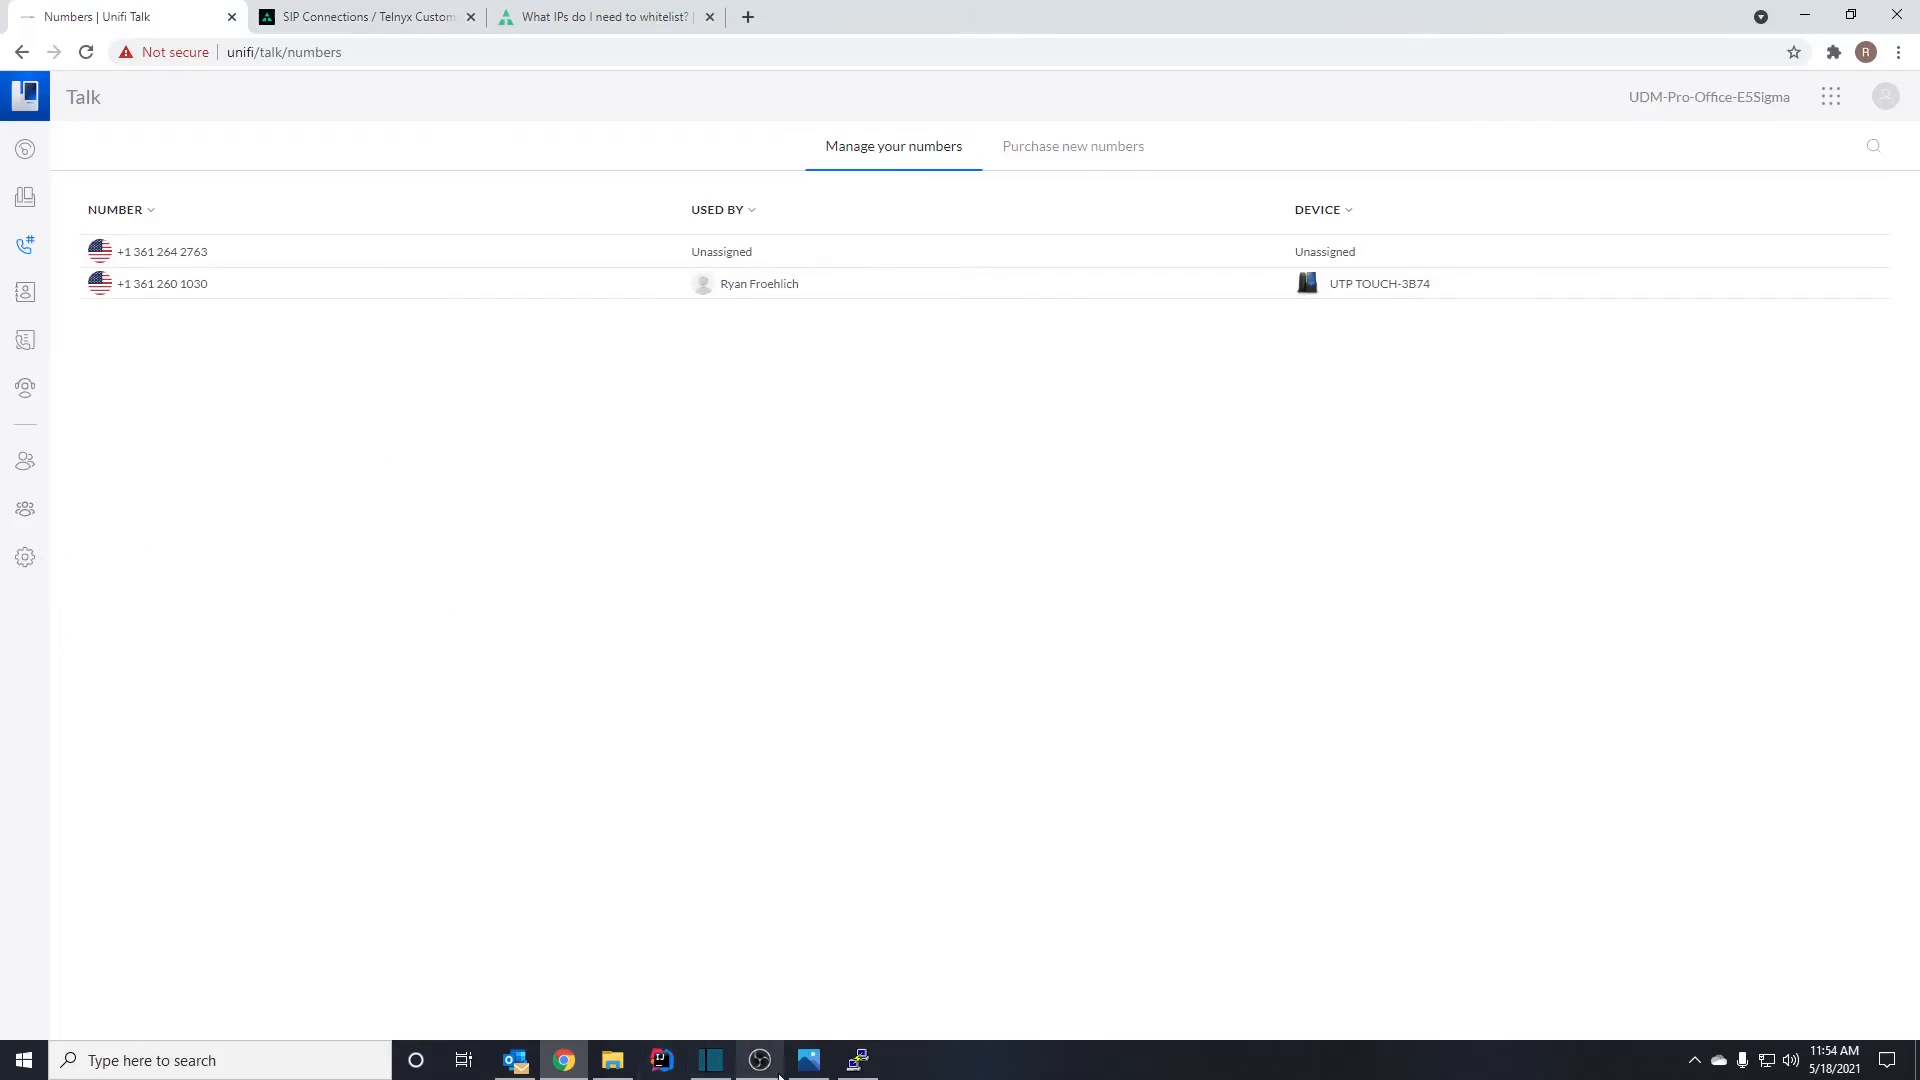
{"action": "mouse_move", "coordinate": [760, 1065]}
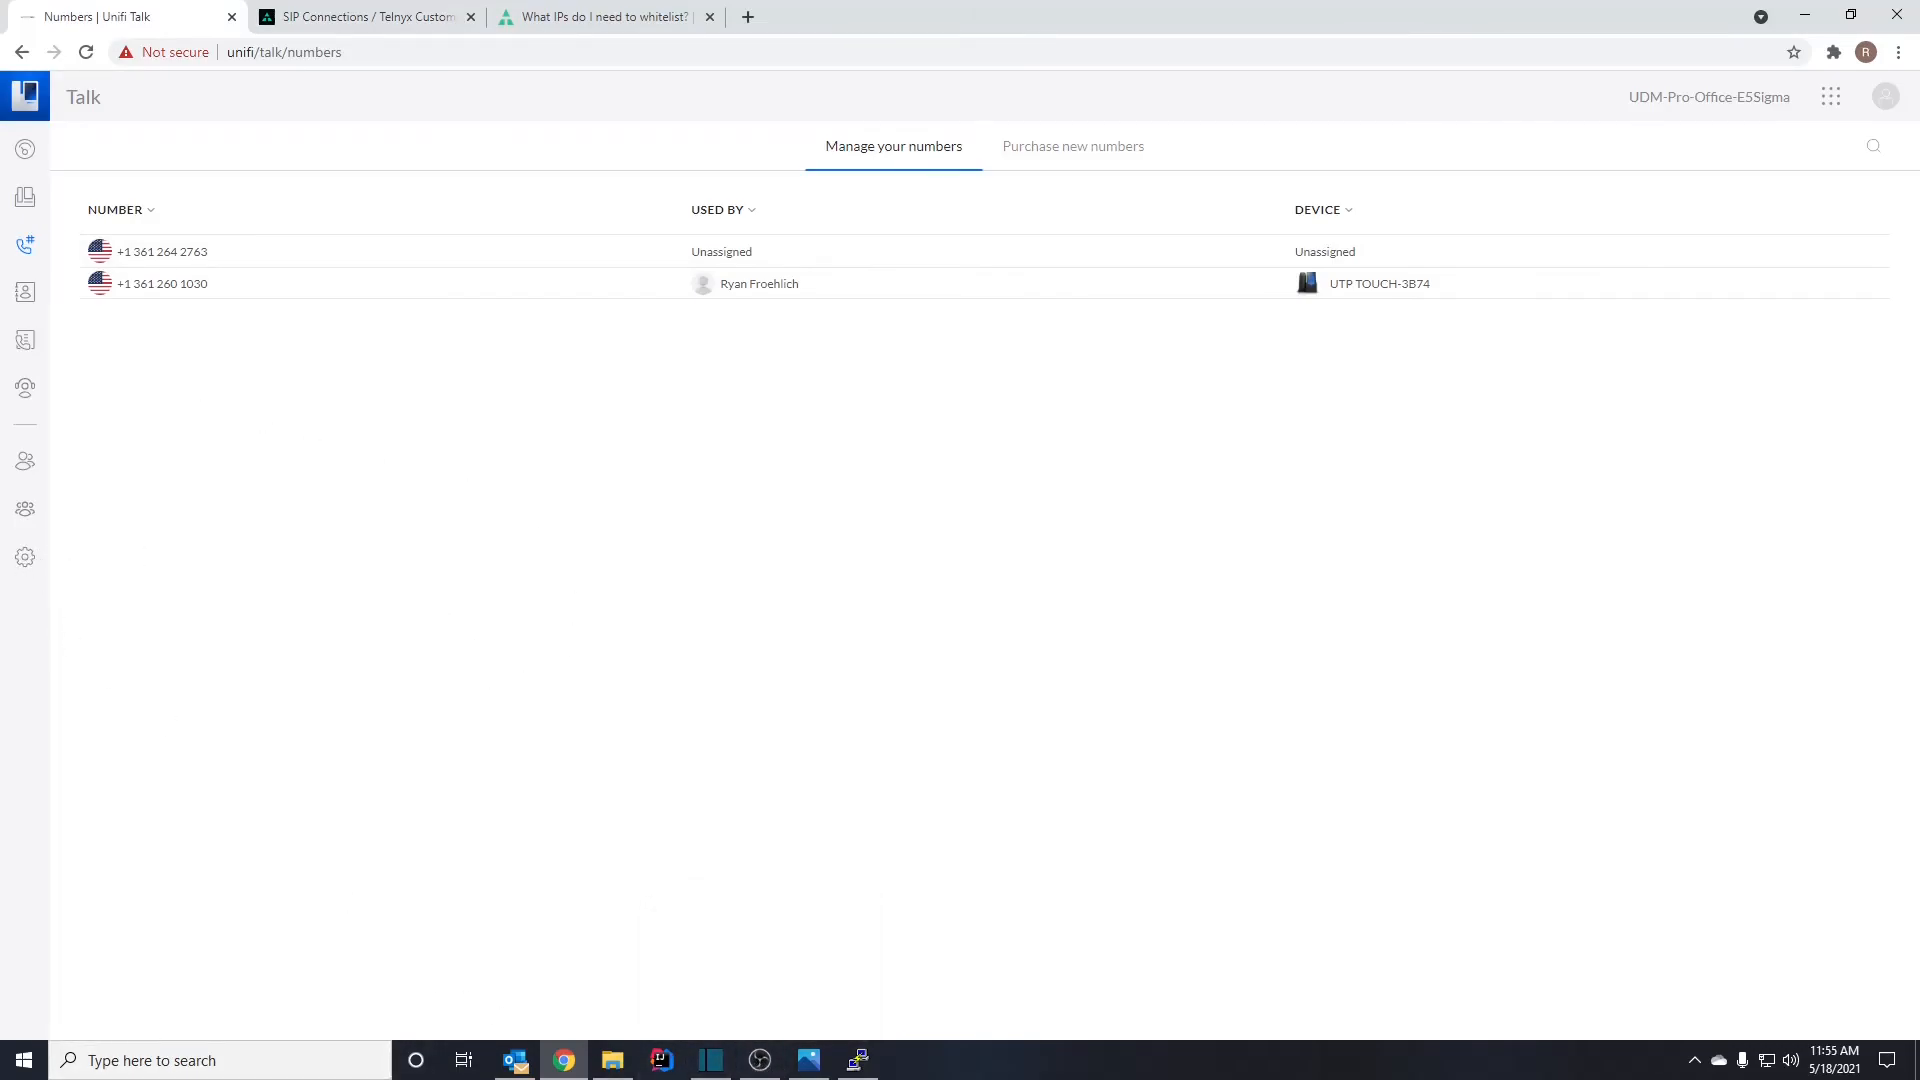